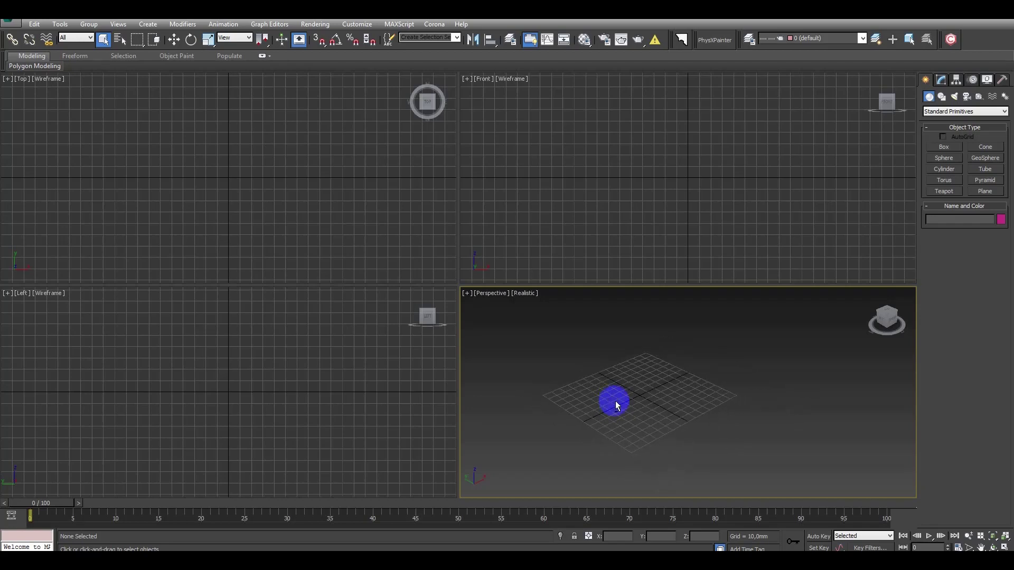
Draw a rectangular plane in the Front view.
{"action": "key", "text": "f"}
{"action": "left_click", "coordinate": [985, 191]}
{"action": "scroll", "coordinate": [635, 310], "scroll_direction": "up", "scroll_amount": 2}
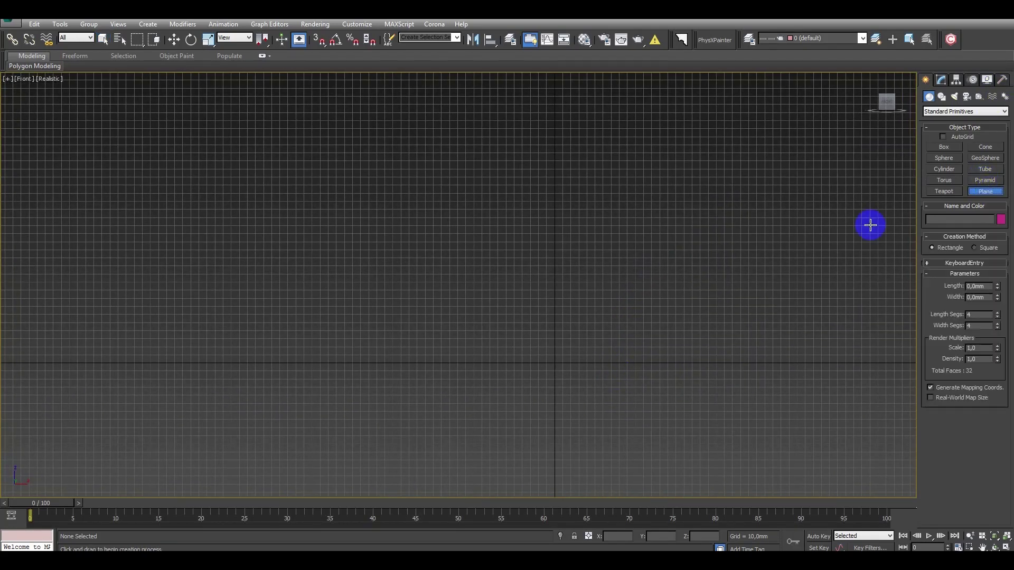
{"action": "left_click_drag", "start_coordinate": [183, 122], "coordinate": [742, 406]}
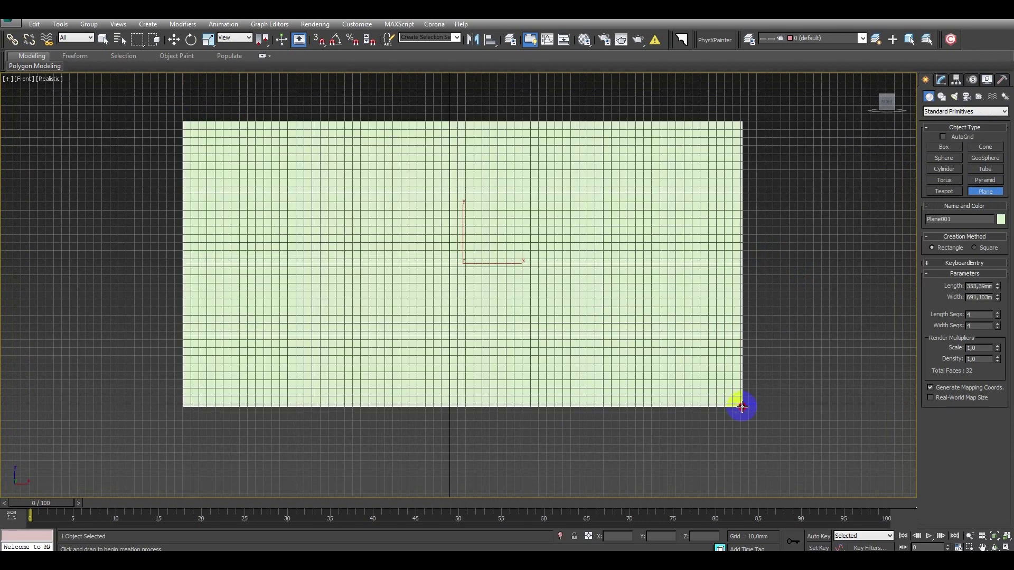
Set the viewport to Shaded display and hide the grid.
{"action": "left_click", "coordinate": [49, 79]}
{"action": "left_click", "coordinate": [67, 102]}
{"action": "left_click", "coordinate": [50, 79]}
{"action": "left_click", "coordinate": [129, 274]}
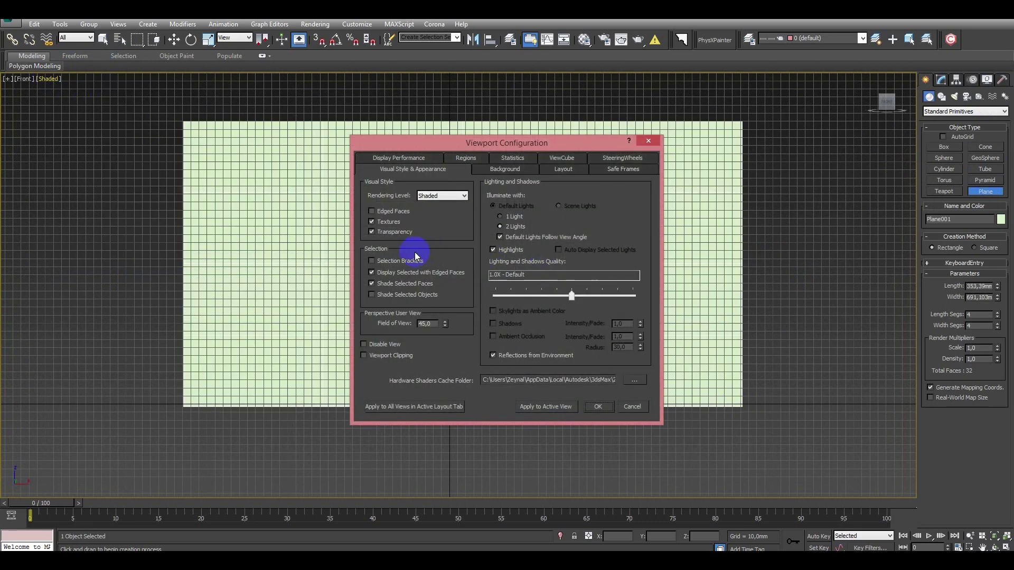
{"action": "left_click", "coordinate": [598, 407]}
{"action": "scroll", "coordinate": [576, 342], "scroll_direction": "down", "scroll_amount": 3}
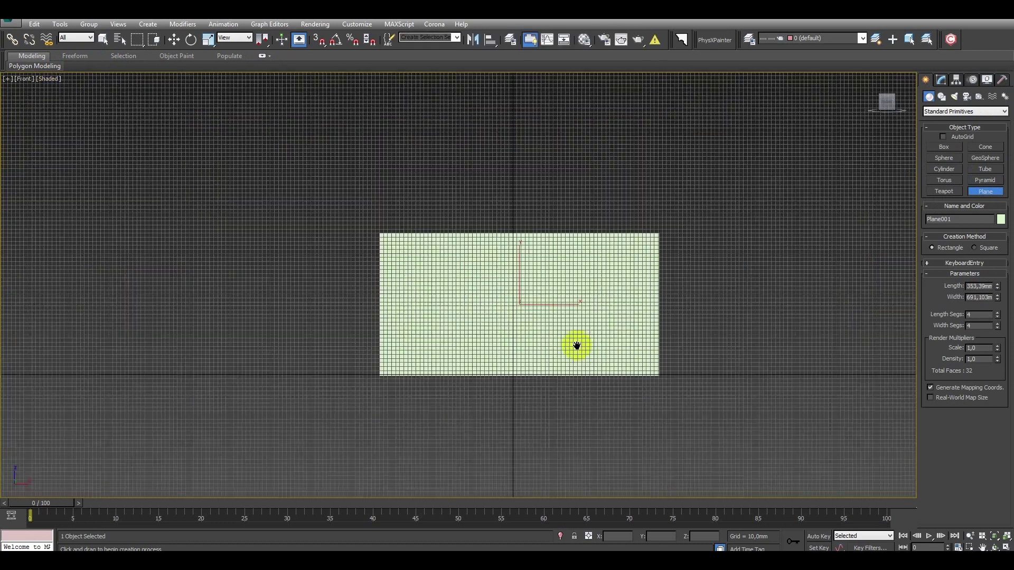
{"action": "key", "text": "g"}
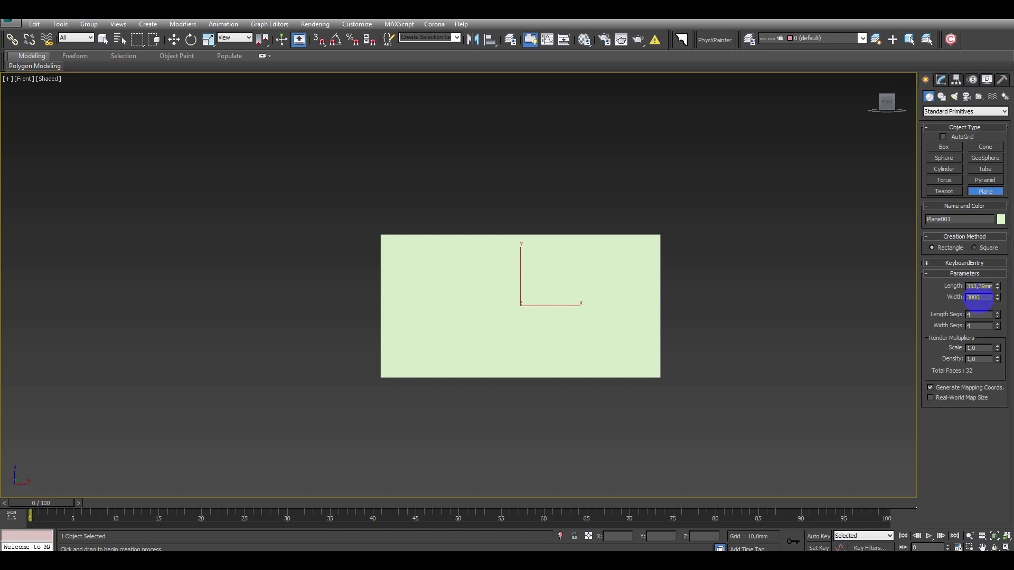
Give the plane a width of 3000 mm and a length of 1200 mm.
{"action": "key", "text": "Return"}
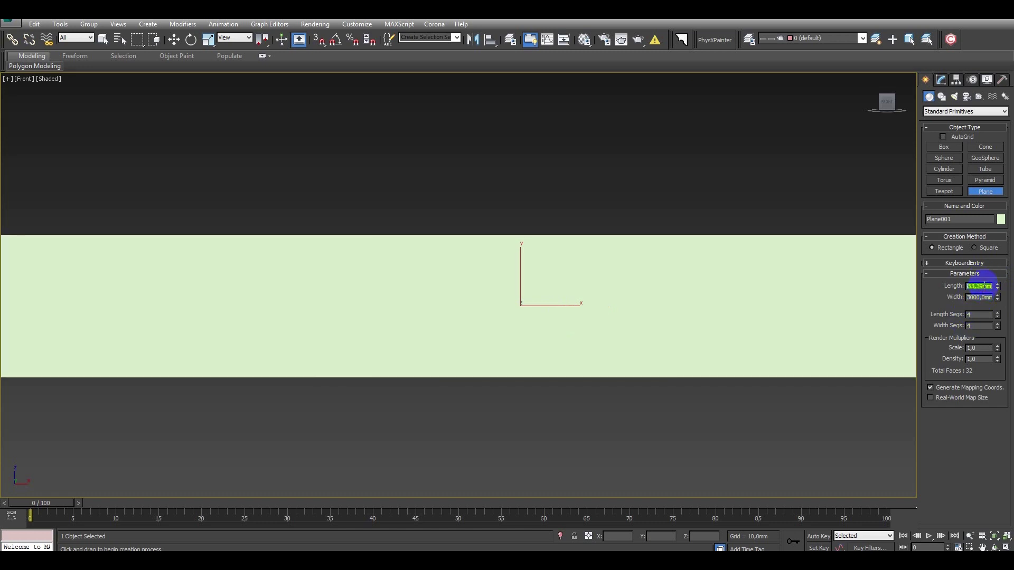
{"action": "type", "text": "120"}
{"action": "key", "text": "Return"}
{"action": "scroll", "coordinate": [616, 236], "scroll_direction": "down", "scroll_amount": 2}
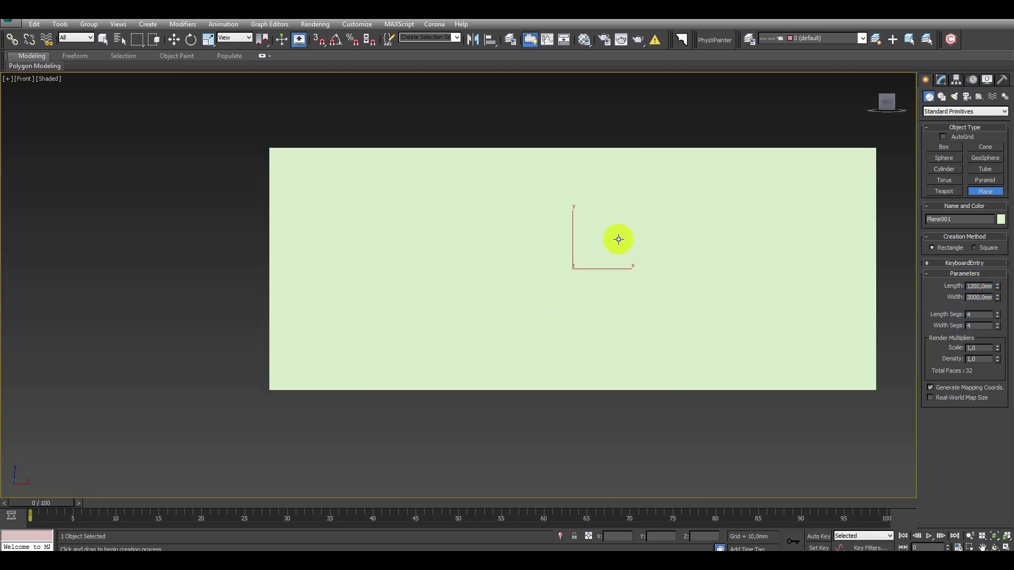
{"action": "scroll", "coordinate": [564, 269], "scroll_direction": "down", "scroll_amount": 1}
{"action": "right_click", "coordinate": [564, 269]}
{"action": "left_click", "coordinate": [942, 79]}
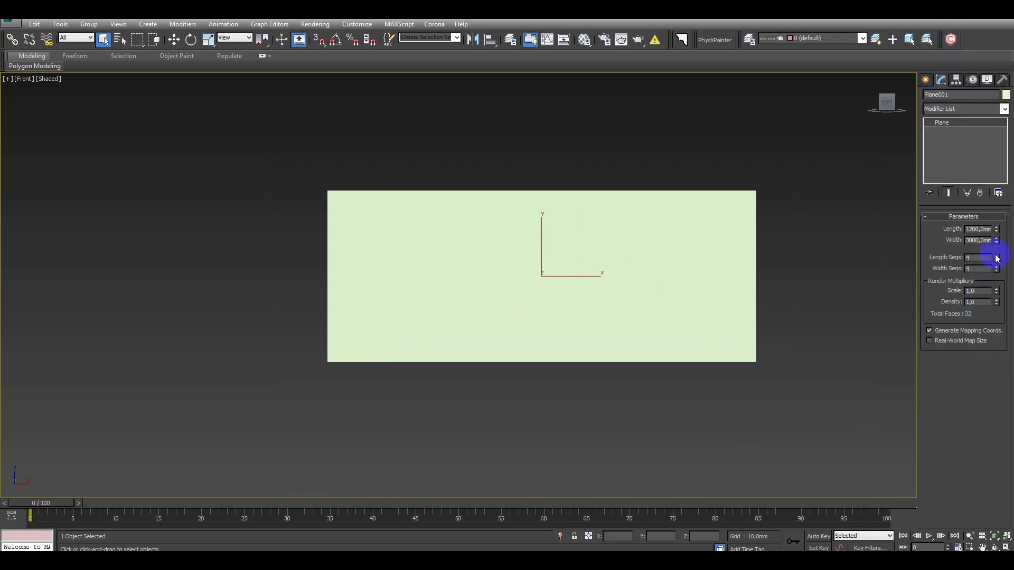
Set the plane to 7 length segments and 20 width segments, with Edged Faces shown.
{"action": "right_click", "coordinate": [999, 272]}
{"action": "mouse_move", "coordinate": [545, 260]}
{"action": "middle_mouse_down"}
{"action": "mouse_move", "coordinate": [589, 269]}
{"action": "mouse_move", "coordinate": [573, 267]}
{"action": "middle_mouse_up"}
{"action": "key", "text": "F4"}
{"action": "right_click", "coordinate": [997, 289]}
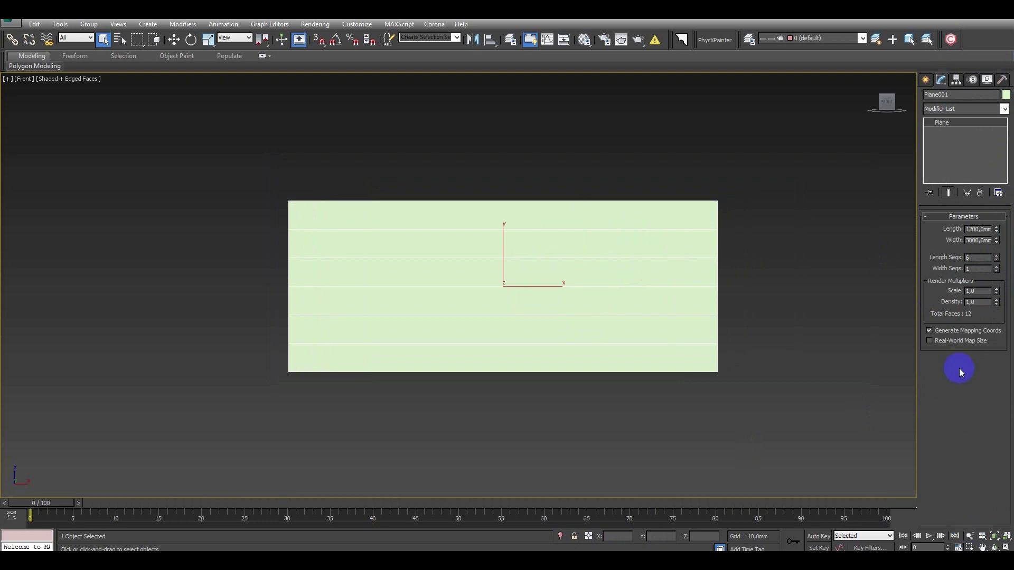
{"action": "left_click", "coordinate": [997, 259]}
{"action": "type", "text": "20"}
{"action": "key", "text": "Return"}
{"action": "key", "text": "w"}
{"action": "middle_click_drag", "start_coordinate": [615, 332], "coordinate": [611, 335]}
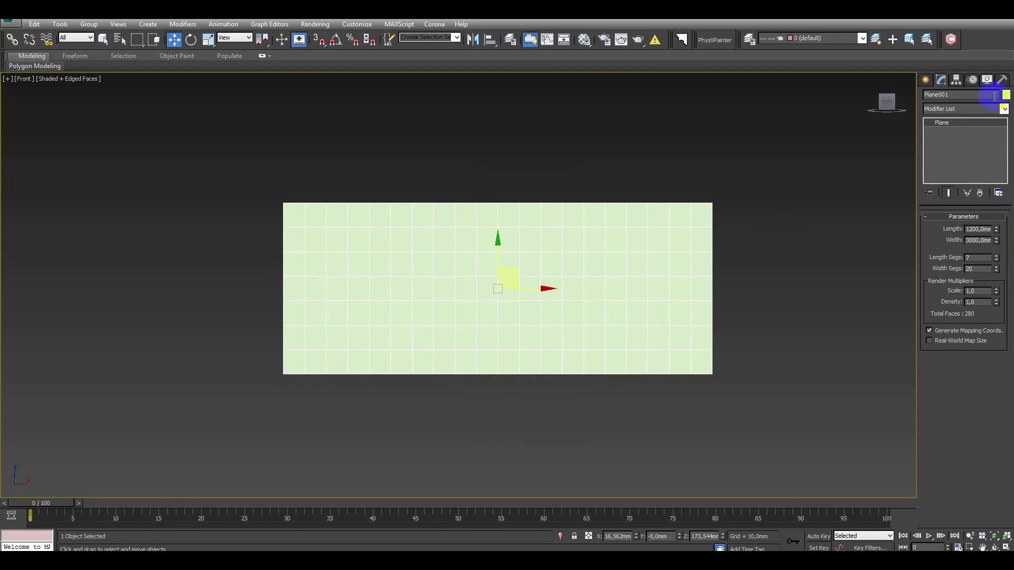
{"action": "left_click", "coordinate": [962, 110]}
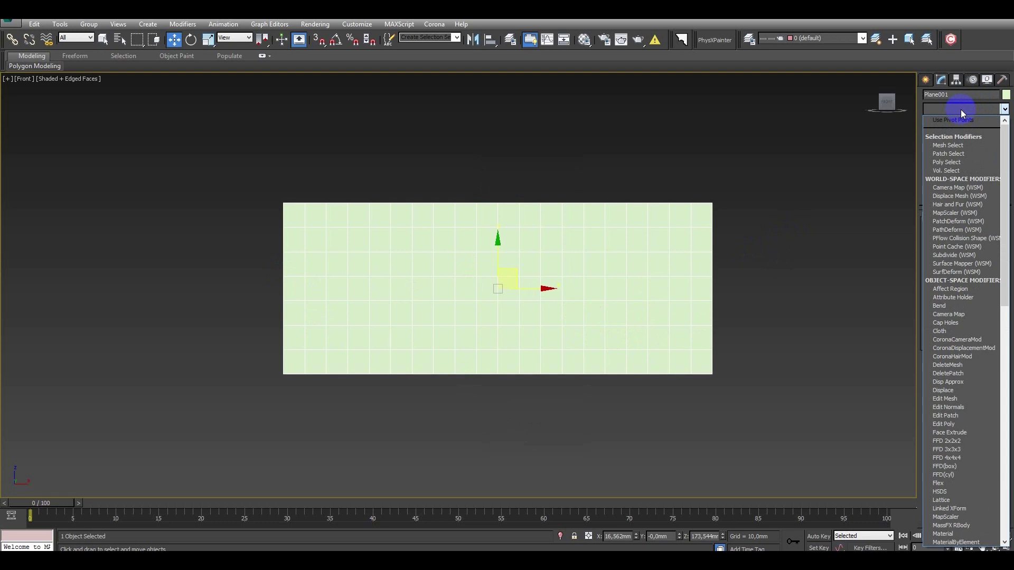
Add a Bend modifier with a 360° angle around the X axis.
{"action": "type", "text": "b"}
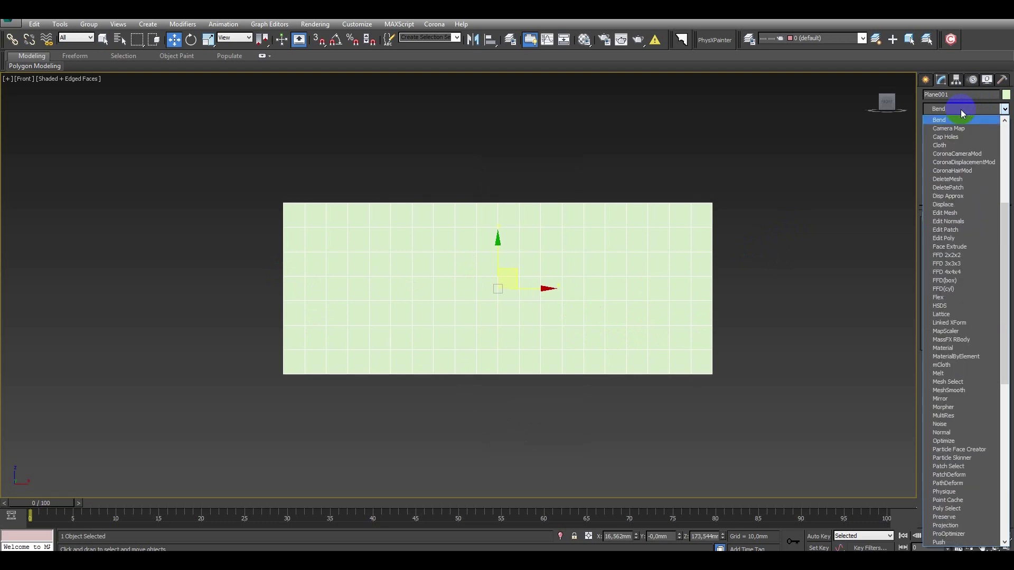
{"action": "key", "text": "Return"}
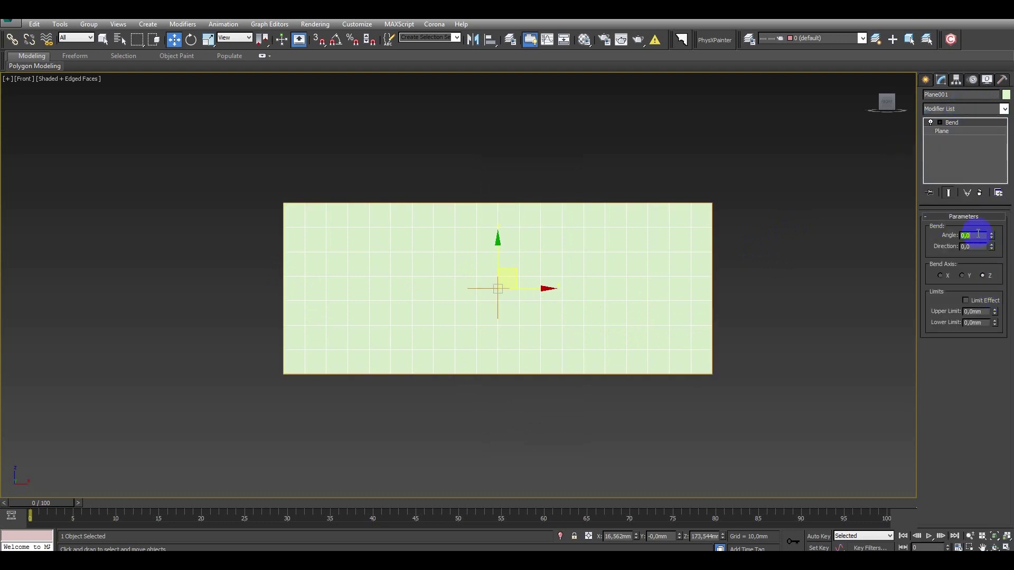
{"action": "type", "text": "360"}
{"action": "left_click", "coordinate": [950, 275]}
{"action": "middle_click_drag", "start_coordinate": [530, 267], "coordinate": [349, 336], "text": "alt"}
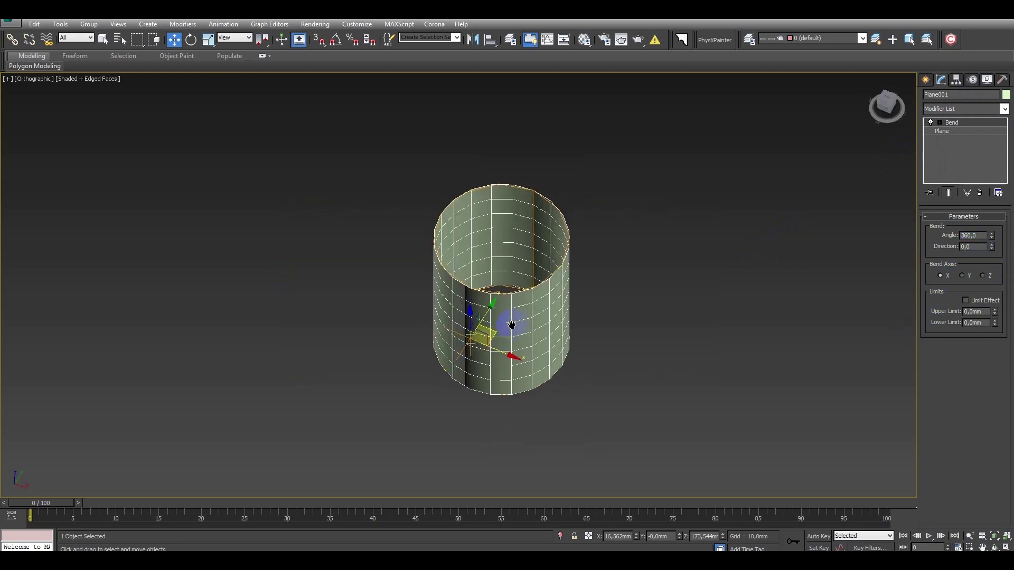
{"action": "left_click", "coordinate": [962, 108]}
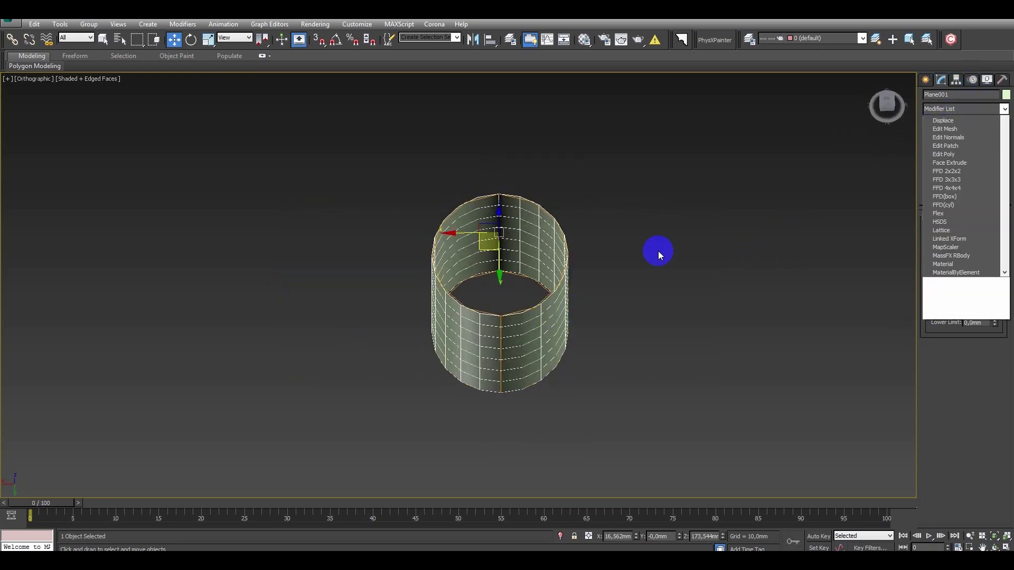
{"action": "scroll", "coordinate": [499, 366], "scroll_direction": "up", "scroll_amount": 2}
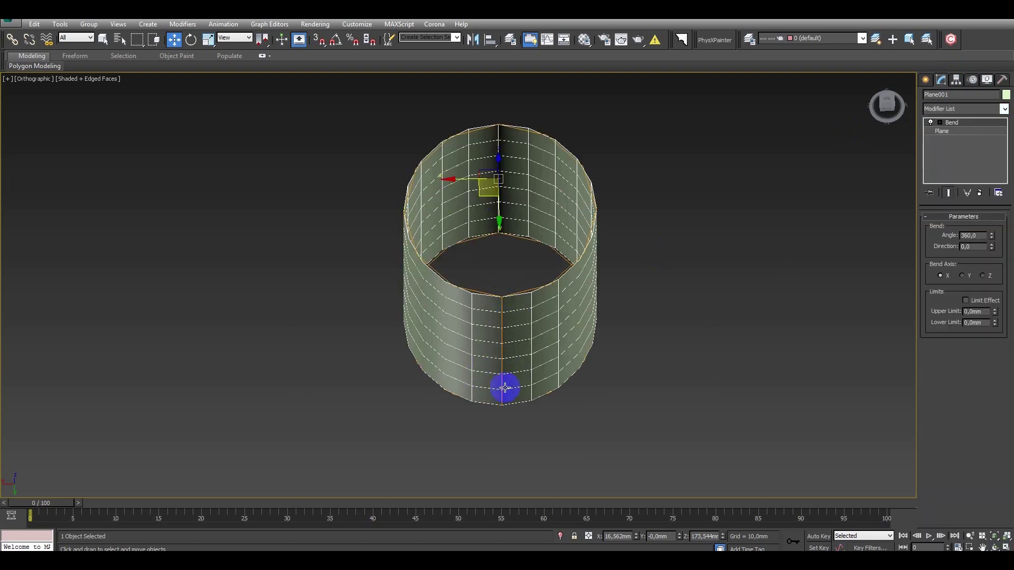
{"action": "left_click", "coordinate": [962, 108]}
Add an Edit Poly modifier and weld the cylinder's seam vertices together.
{"action": "key", "text": "e"}
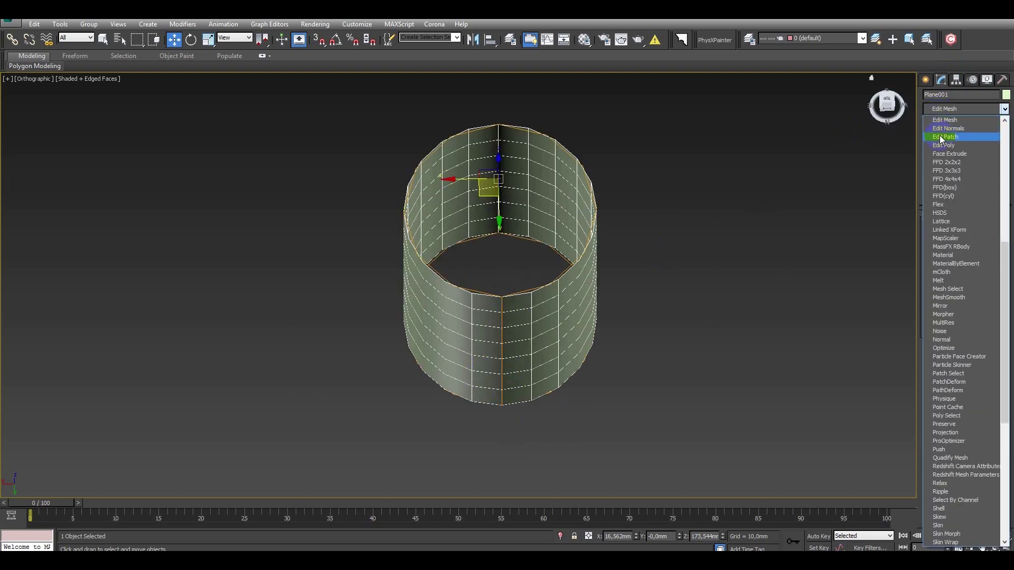
{"action": "left_click", "coordinate": [944, 146]}
{"action": "key", "text": "1"}
{"action": "left_click_drag", "start_coordinate": [491, 281], "coordinate": [517, 441]}
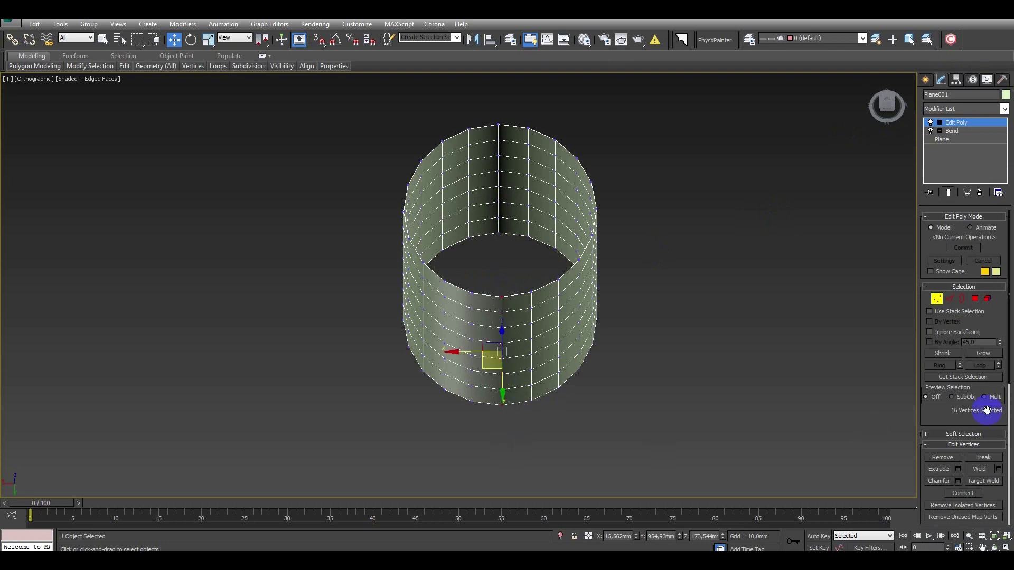
{"action": "left_click", "coordinate": [980, 469]}
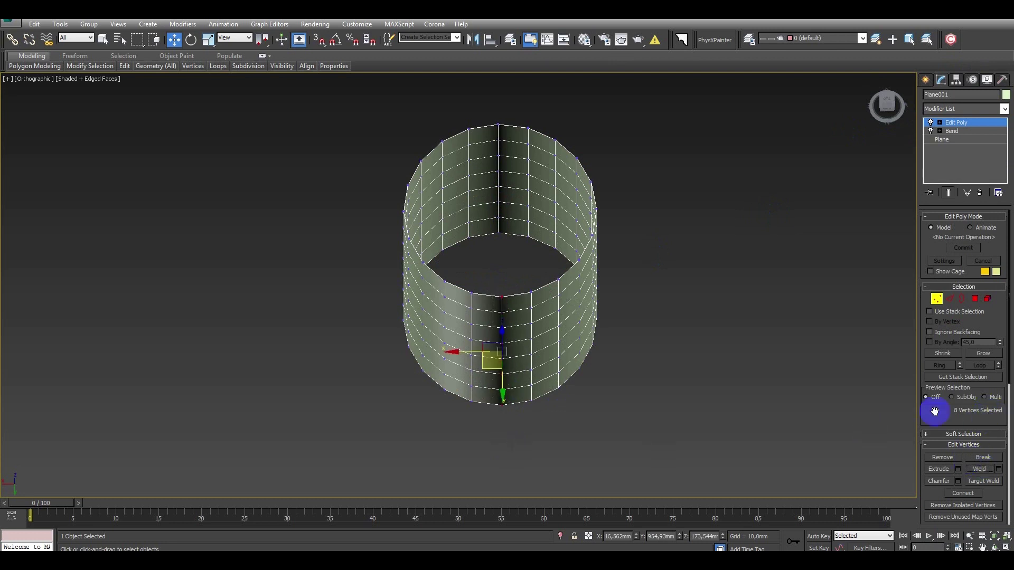
{"action": "left_click", "coordinate": [936, 299]}
Return to the Front view and add an FFD 4x4x4 lattice modifier.
{"action": "middle_click_drag", "start_coordinate": [560, 322], "coordinate": [580, 334], "text": "alt"}
{"action": "key", "text": "f"}
{"action": "scroll", "coordinate": [554, 312], "scroll_direction": "down", "scroll_amount": 3}
{"action": "left_click", "coordinate": [947, 110]}
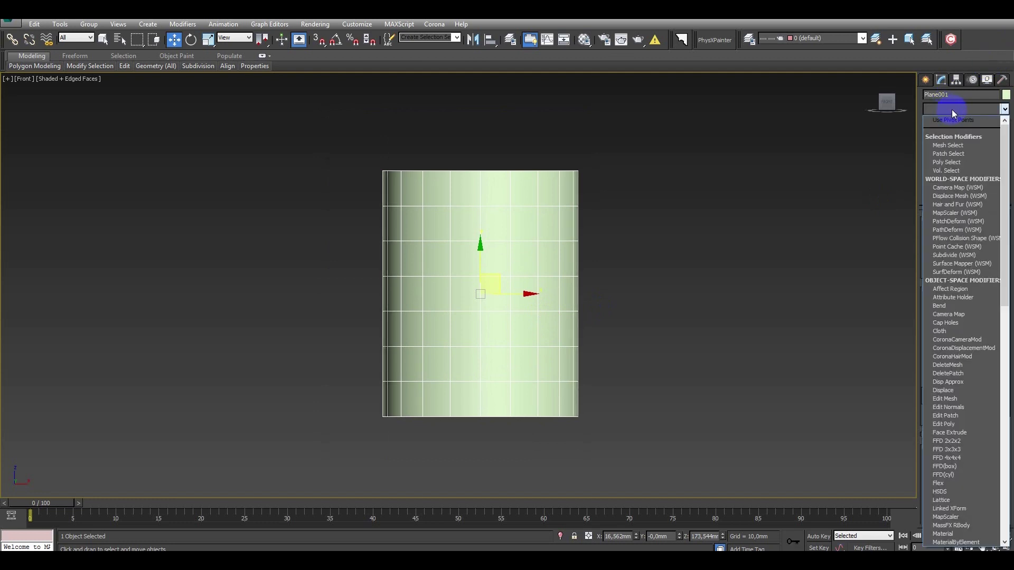
{"action": "type", "text": "ff"}
{"action": "left_click", "coordinate": [962, 138]}
Scale the middle FFD control points outward to bulge the cylinder into a barrel.
{"action": "left_click_drag", "start_coordinate": [344, 129], "coordinate": [623, 215]}
{"action": "mouse_move", "coordinate": [224, 385]}
{"action": "middle_mouse_down", "text": "alt"}
{"action": "mouse_move", "coordinate": [594, 364]}
{"action": "mouse_move", "coordinate": [546, 355]}
{"action": "middle_mouse_up", "text": "alt"}
{"action": "right_click", "coordinate": [546, 355]}
{"action": "left_click", "coordinate": [564, 376]}
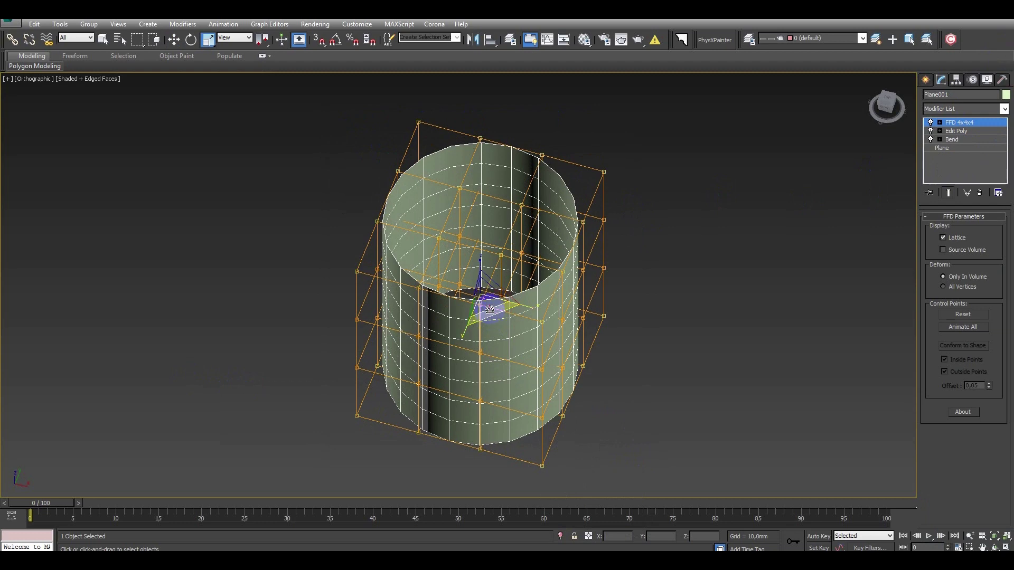
{"action": "left_click_drag", "start_coordinate": [496, 327], "coordinate": [499, 295]}
{"action": "mouse_move", "coordinate": [499, 296]}
{"action": "middle_mouse_down", "text": "alt"}
{"action": "mouse_move", "coordinate": [500, 240]}
{"action": "mouse_move", "coordinate": [499, 332]}
{"action": "mouse_move", "coordinate": [496, 302]}
{"action": "mouse_move", "coordinate": [483, 307]}
{"action": "mouse_move", "coordinate": [526, 264]}
{"action": "mouse_move", "coordinate": [543, 265]}
{"action": "mouse_move", "coordinate": [493, 283]}
{"action": "mouse_move", "coordinate": [496, 295]}
{"action": "middle_mouse_up", "text": "alt"}
Add another Edit Poly layer and shrink the barrel slightly in height.
{"action": "left_click", "coordinate": [964, 113]}
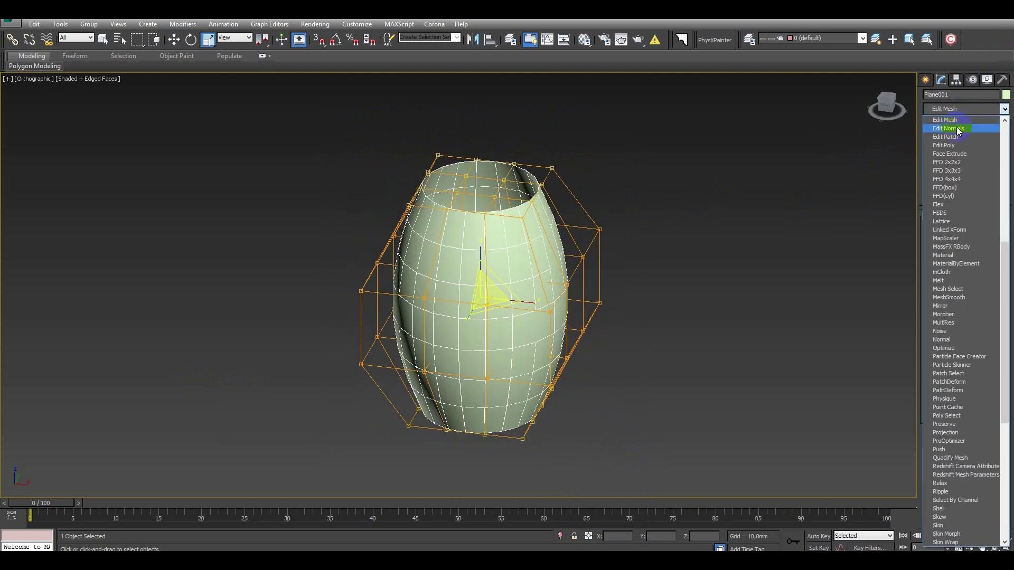
{"action": "left_click", "coordinate": [953, 141]}
{"action": "mouse_move", "coordinate": [576, 217]}
{"action": "middle_mouse_down", "text": "alt"}
{"action": "mouse_move", "coordinate": [566, 234]}
{"action": "mouse_move", "coordinate": [566, 211]}
{"action": "middle_mouse_up", "text": "alt"}
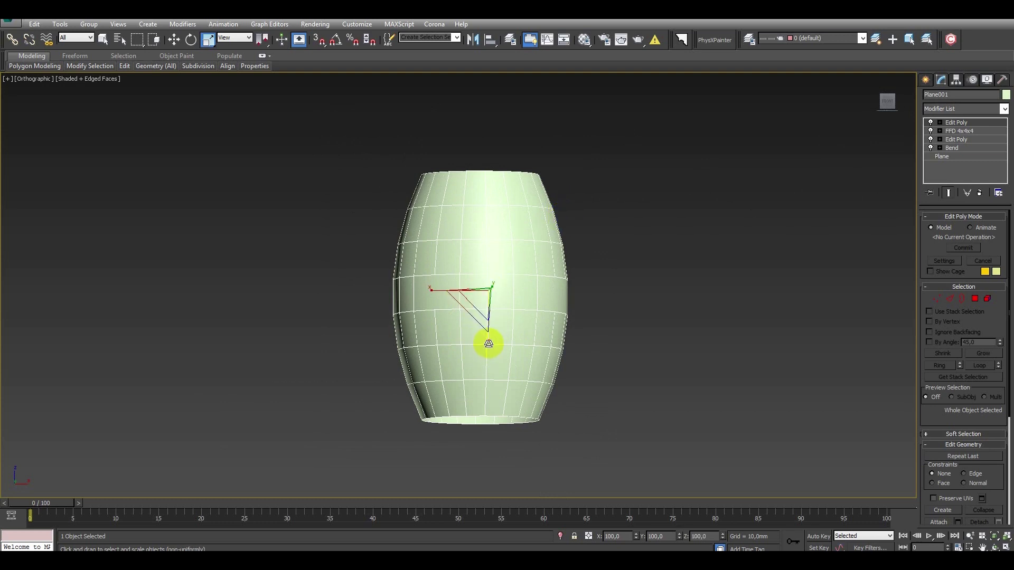
{"action": "mouse_move", "coordinate": [487, 344]}
{"action": "middle_mouse_down", "text": "alt"}
{"action": "mouse_move", "coordinate": [526, 261]}
{"action": "mouse_move", "coordinate": [516, 279]}
{"action": "middle_mouse_up", "text": "alt"}
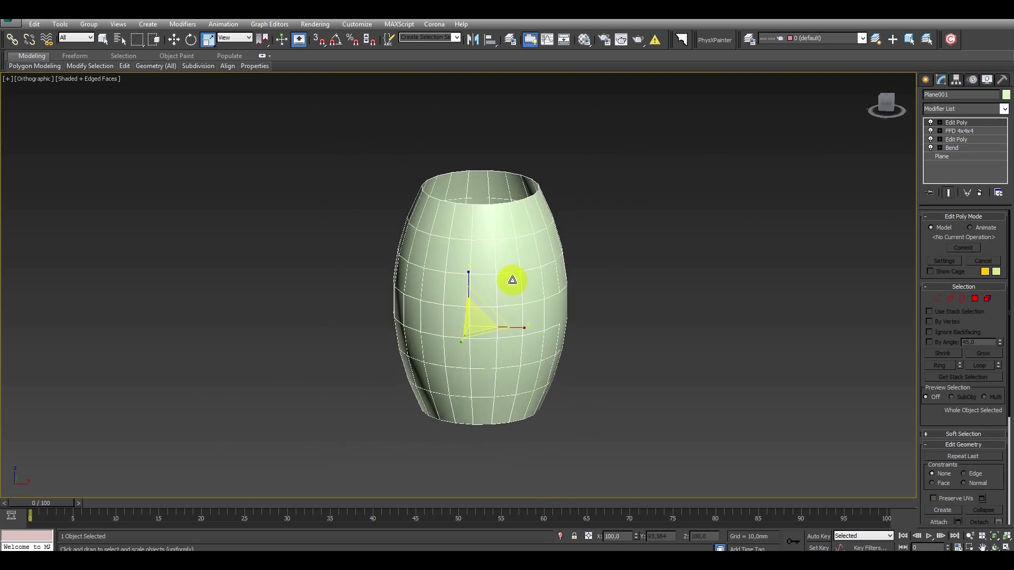
{"action": "left_click_drag", "start_coordinate": [469, 274], "coordinate": [472, 279]}
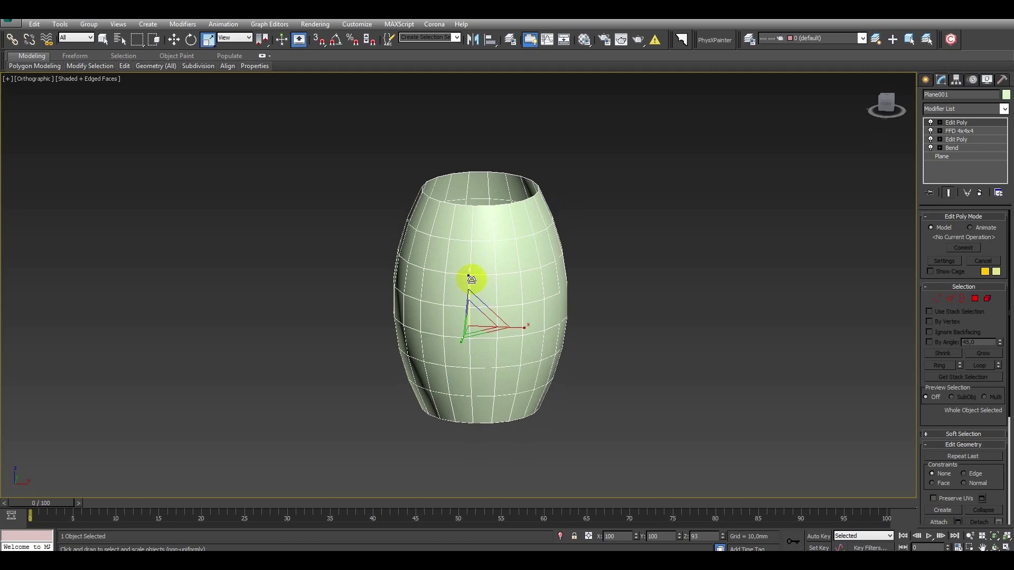
Select the top rim border and scale an inward copy to form the lip.
{"action": "key", "text": "w"}
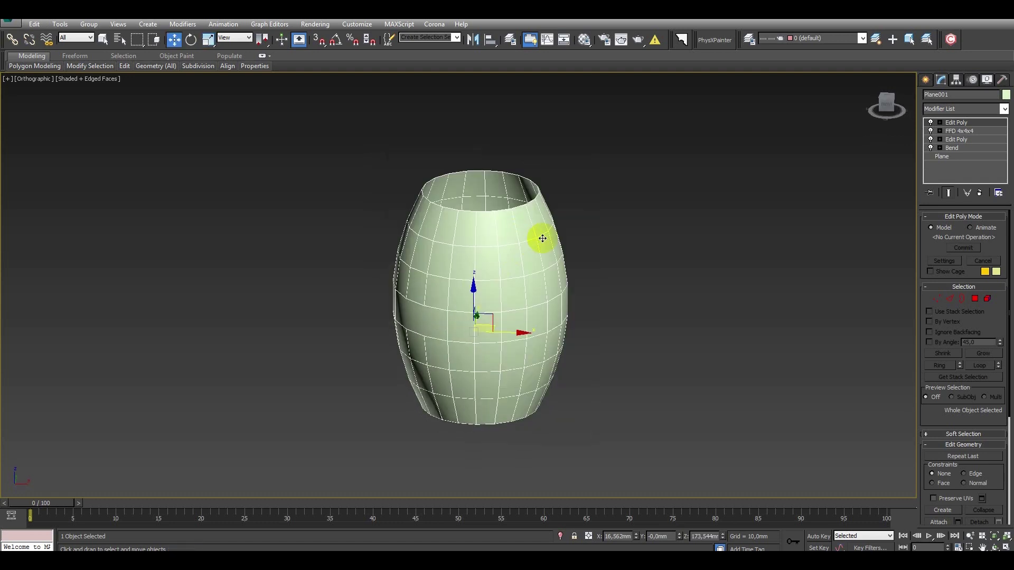
{"action": "key", "text": "3"}
{"action": "left_click", "coordinate": [467, 208]}
{"action": "middle_click_drag", "start_coordinate": [508, 196], "coordinate": [506, 231]}
{"action": "scroll", "coordinate": [504, 248], "scroll_direction": "up", "scroll_amount": 3}
{"action": "right_click", "coordinate": [496, 265]}
{"action": "left_click", "coordinate": [507, 296]}
{"action": "scroll", "coordinate": [489, 281], "scroll_direction": "up", "scroll_amount": 3}
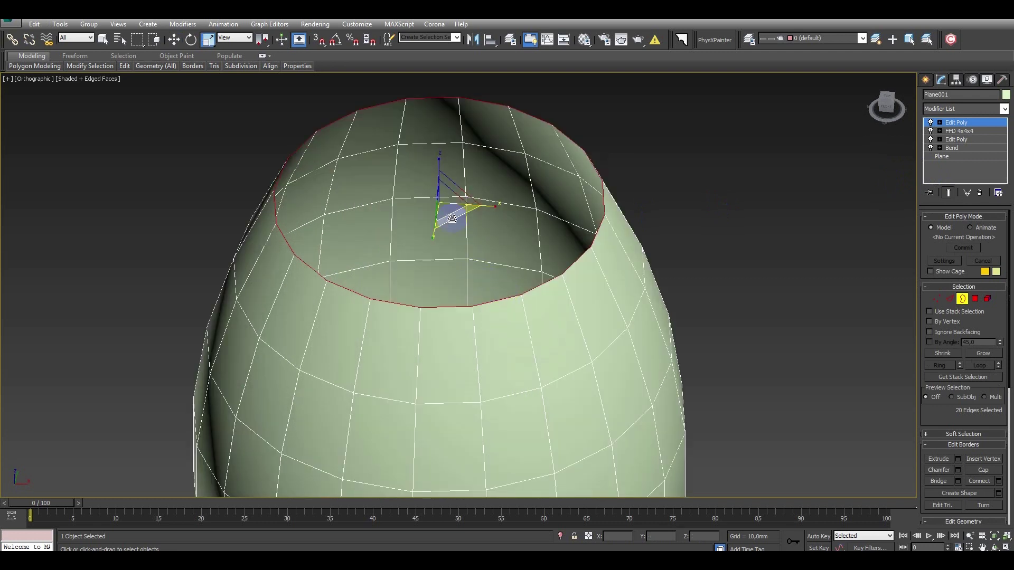
{"action": "left_click_drag", "start_coordinate": [453, 217], "coordinate": [448, 216], "text": "shift"}
{"action": "right_click", "coordinate": [448, 214]}
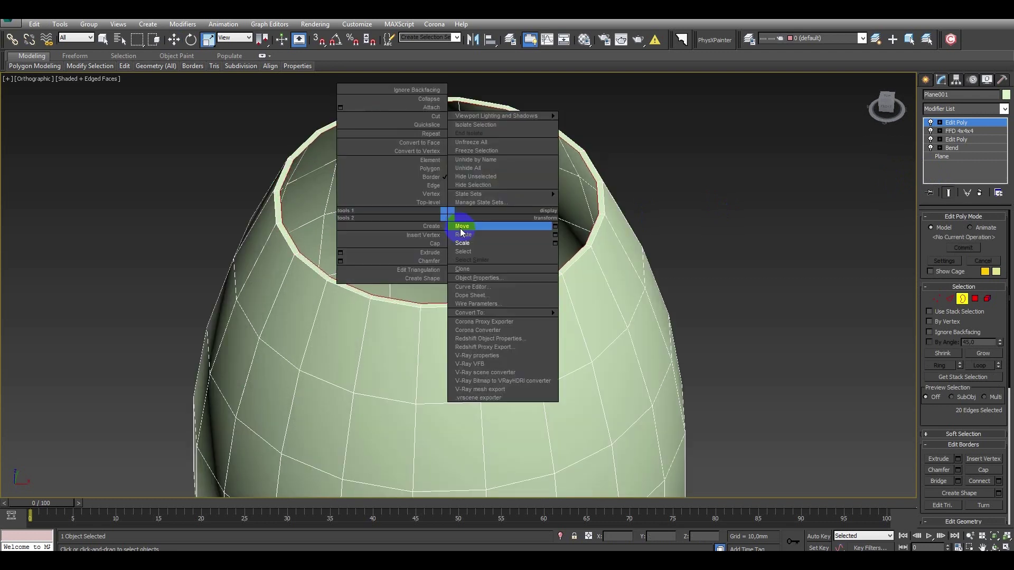
{"action": "left_click", "coordinate": [463, 243]}
{"action": "left_click_drag", "start_coordinate": [459, 224], "coordinate": [456, 218]}
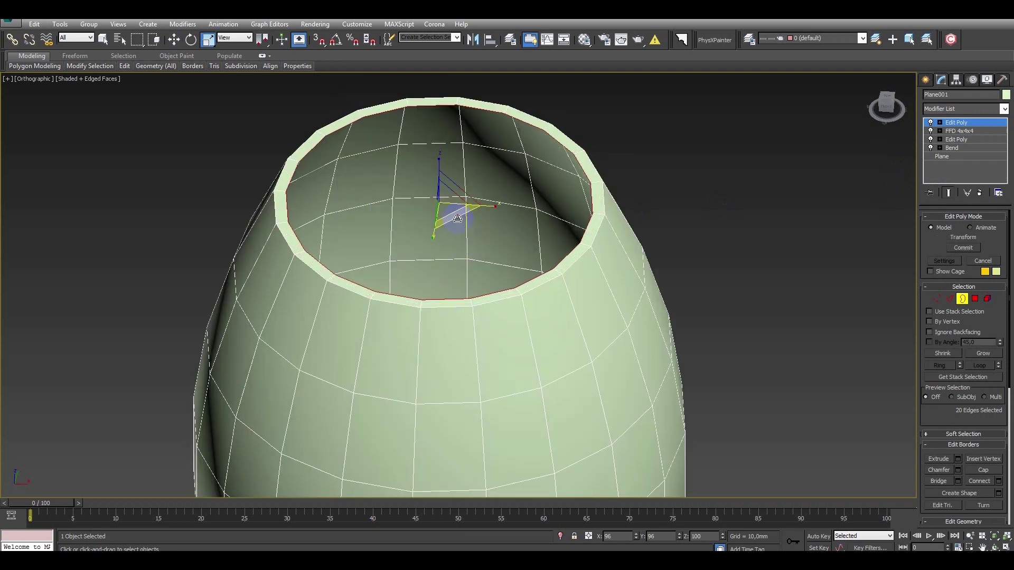
Push the rim border down into the barrel and scale it inward to 94%.
{"action": "scroll", "coordinate": [457, 217], "scroll_direction": "up", "scroll_amount": 2}
{"action": "key", "text": "w"}
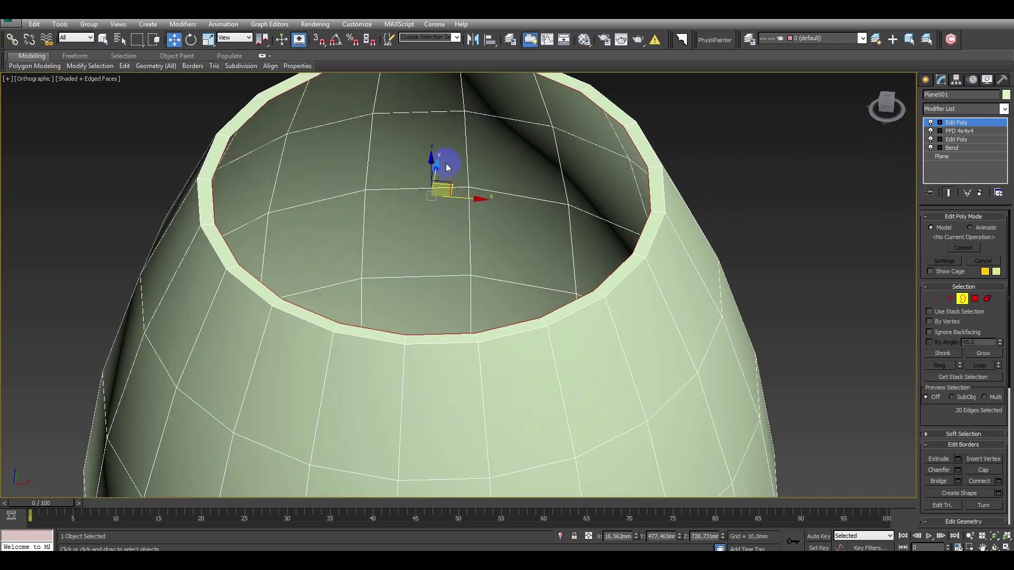
{"action": "left_click_drag", "start_coordinate": [432, 166], "coordinate": [437, 192], "text": "shift"}
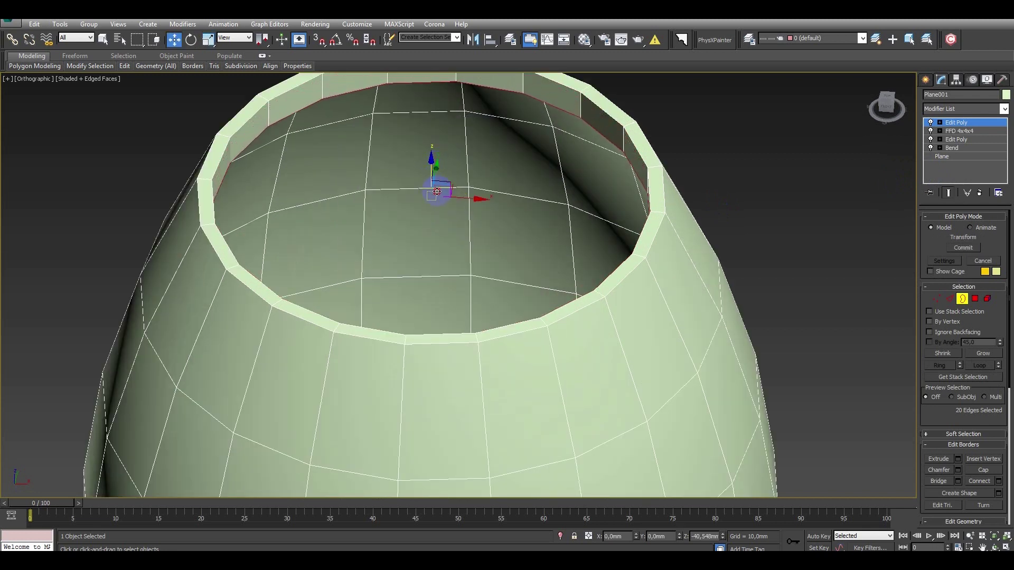
{"action": "right_click", "coordinate": [437, 191]}
{"action": "left_click", "coordinate": [454, 218]}
{"action": "left_click_drag", "start_coordinate": [443, 226], "coordinate": [443, 231]}
{"action": "scroll", "coordinate": [444, 230], "scroll_direction": "down", "scroll_amount": 2}
{"action": "middle_click_drag", "start_coordinate": [443, 230], "coordinate": [549, 276], "text": "alt"}
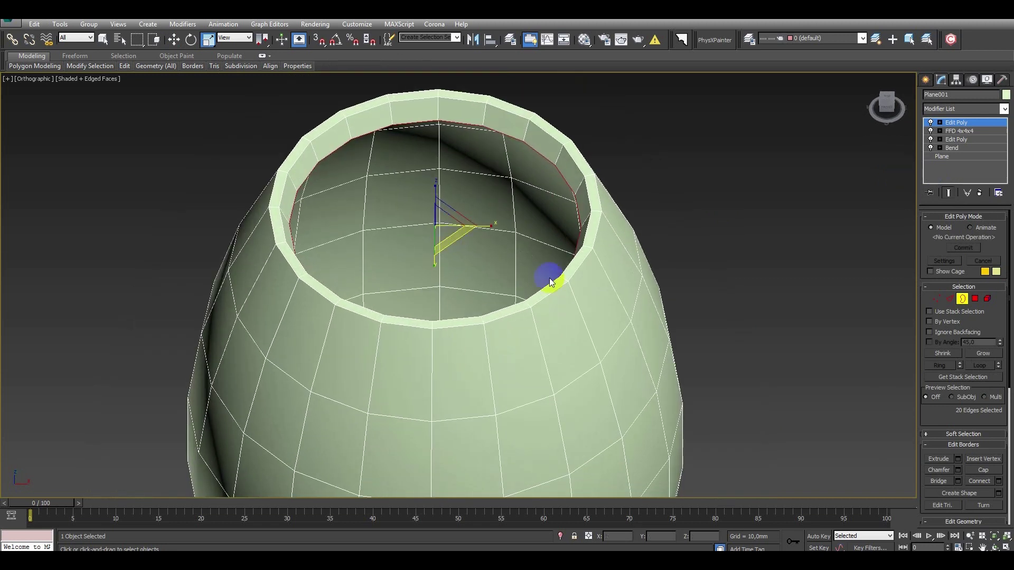
Cap the top opening and inset the new cap polygon toward its centre.
{"action": "left_click", "coordinate": [983, 469]}
{"action": "left_click", "coordinate": [975, 299]}
{"action": "left_click", "coordinate": [463, 195]}
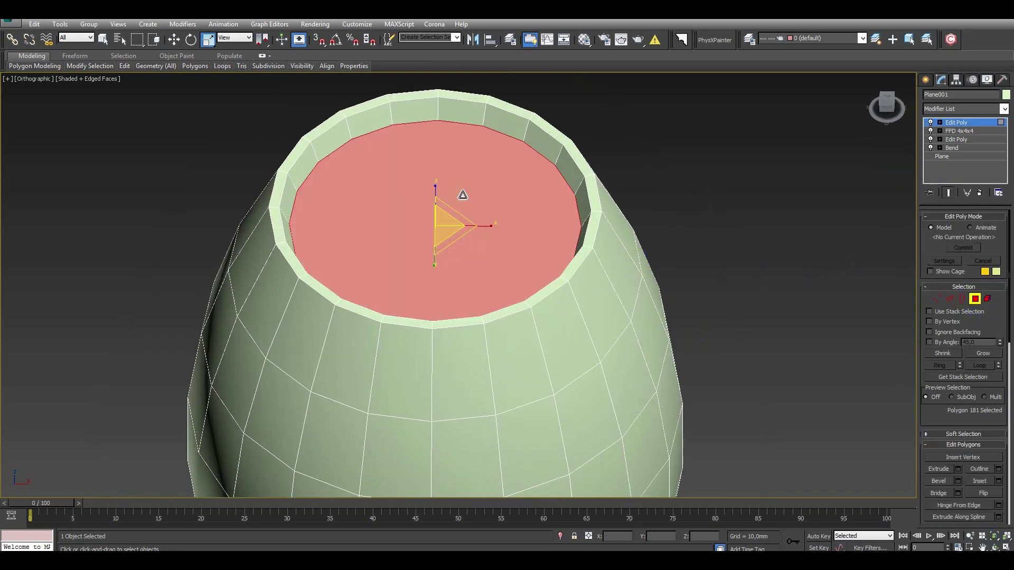
{"action": "left_click", "coordinate": [998, 481]}
{"action": "left_click_drag", "start_coordinate": [456, 307], "coordinate": [525, 168]}
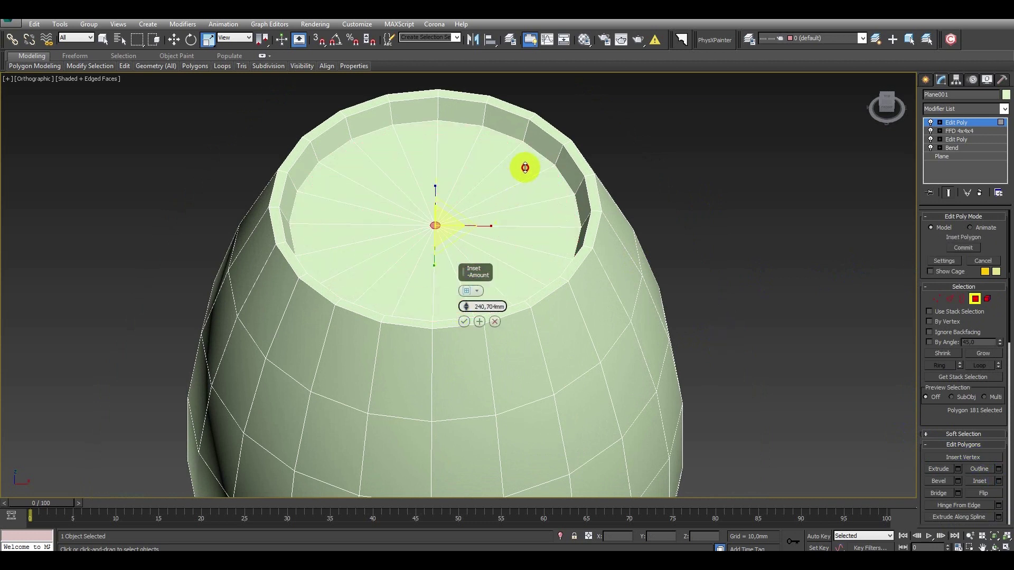
{"action": "left_click", "coordinate": [464, 322]}
Weld the cap's inner vertices into a single centre vertex.
{"action": "middle_click_drag", "start_coordinate": [480, 208], "coordinate": [468, 262], "text": "alt"}
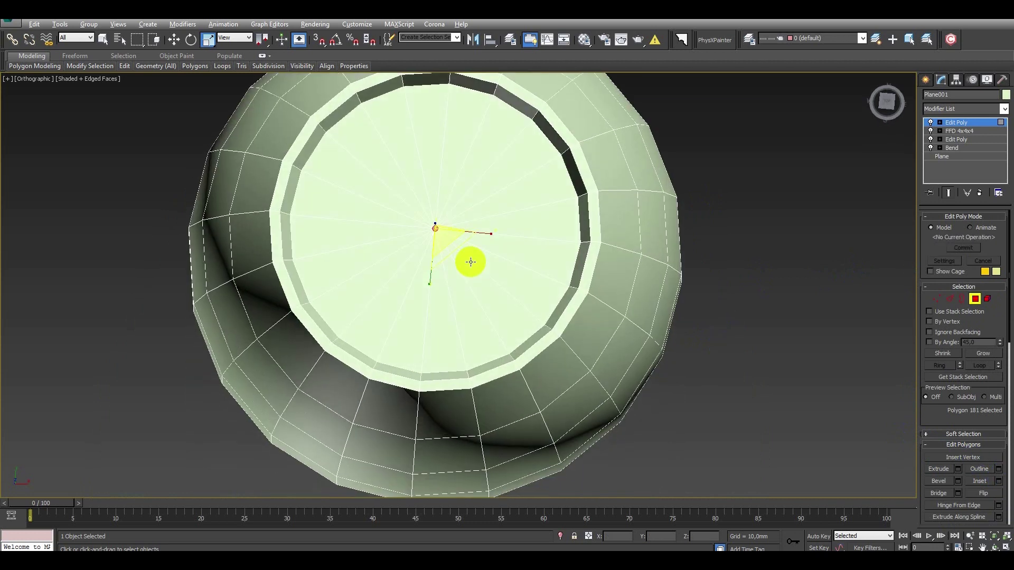
{"action": "left_click", "coordinate": [937, 299]}
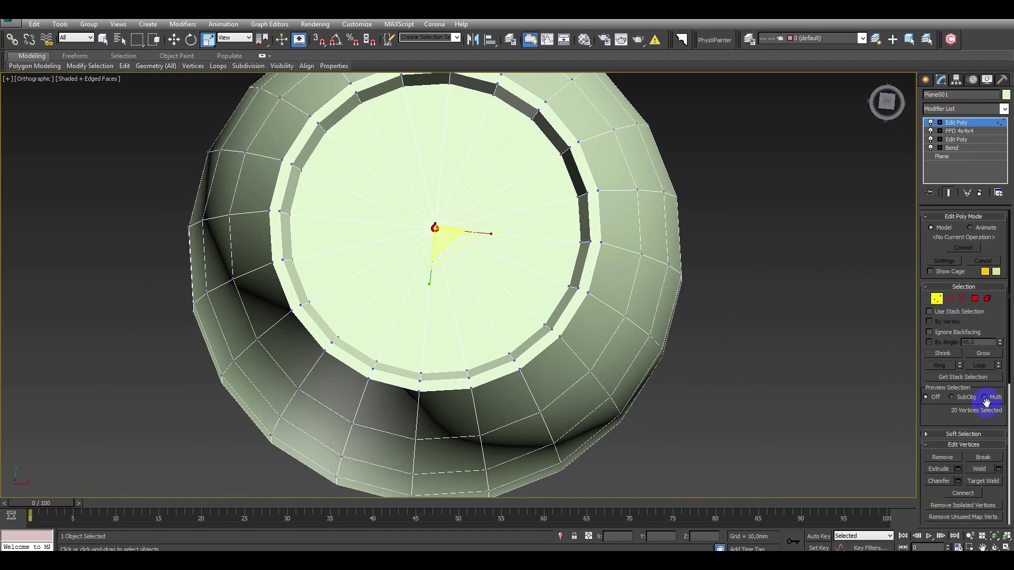
{"action": "left_click", "coordinate": [999, 469]}
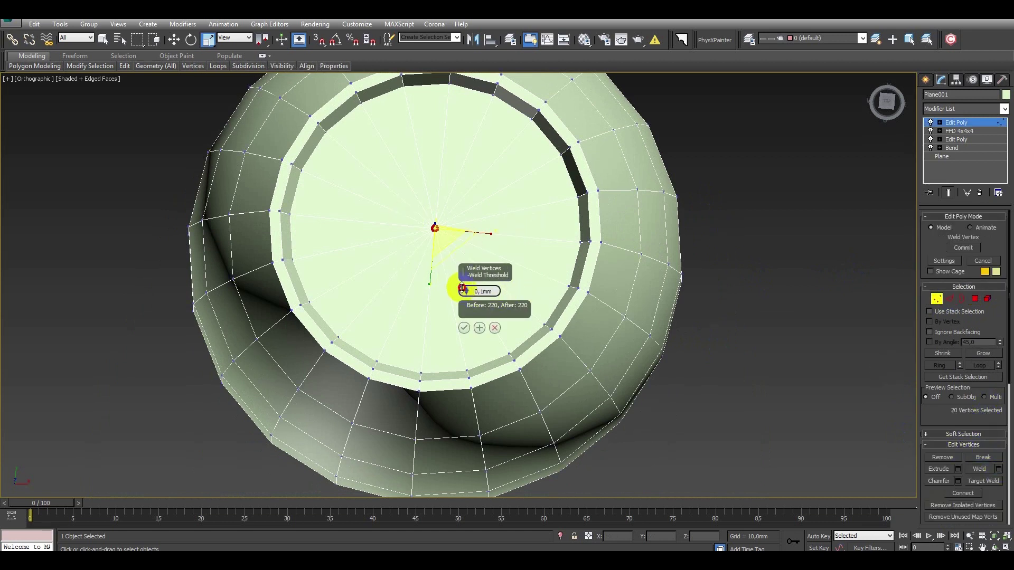
{"action": "left_click", "coordinate": [467, 328]}
{"action": "right_click", "coordinate": [477, 279]}
{"action": "left_click", "coordinate": [507, 289]}
{"action": "mouse_move", "coordinate": [520, 299]}
{"action": "middle_mouse_down", "text": "alt"}
{"action": "mouse_move", "coordinate": [570, 249]}
{"action": "mouse_move", "coordinate": [536, 271]}
{"action": "mouse_move", "coordinate": [544, 267]}
{"action": "middle_mouse_up", "text": "alt"}
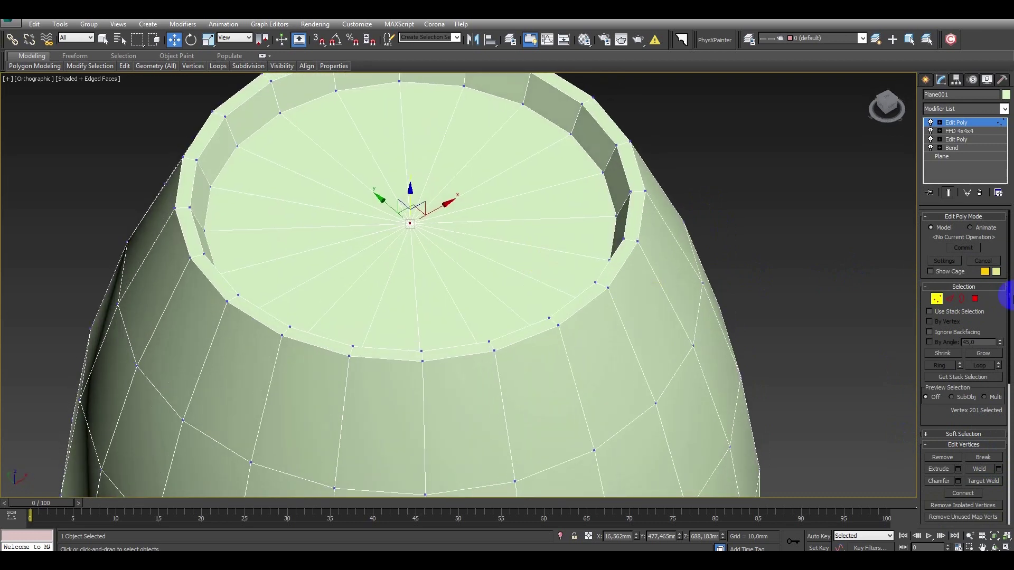
Connect the lid's radial edges with 2 rings pinched out toward the rim.
{"action": "left_click", "coordinate": [956, 300], "text": "ctrl"}
{"action": "left_click", "coordinate": [998, 504]}
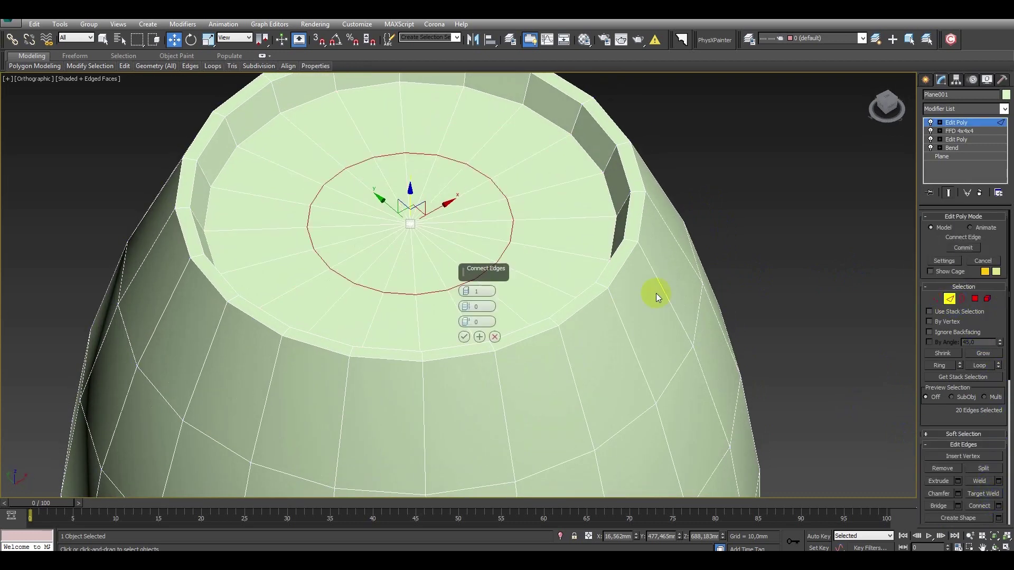
{"action": "mouse_move", "coordinate": [467, 291]}
{"action": "left_mouse_down"}
{"action": "mouse_move", "coordinate": [525, 164]}
{"action": "mouse_move", "coordinate": [581, 91]}
{"action": "left_mouse_up"}
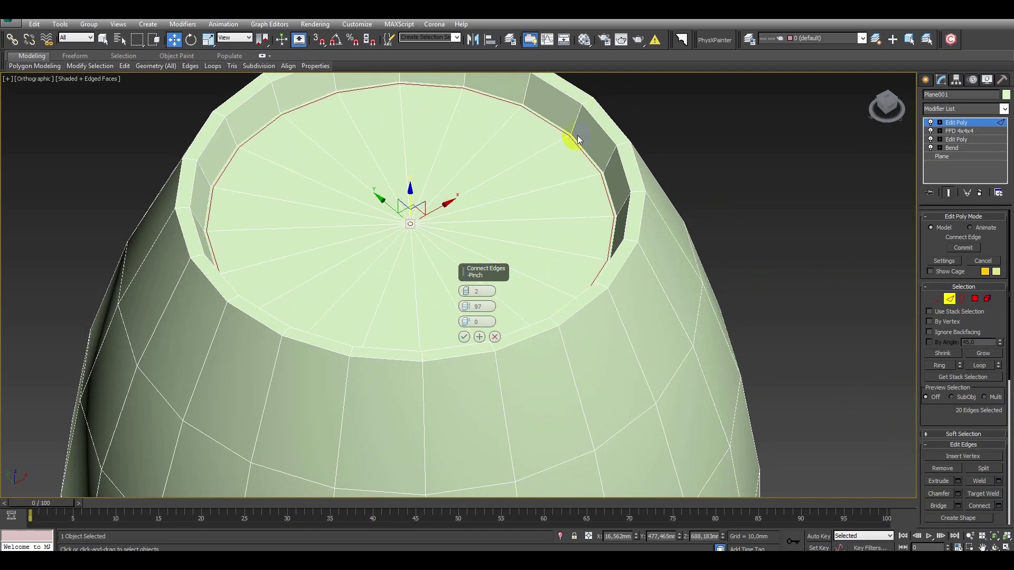
{"action": "left_click", "coordinate": [464, 337]}
Chamfer the two rim edge loops by 1 mm.
{"action": "middle_click_drag", "start_coordinate": [571, 185], "coordinate": [629, 136], "text": "alt"}
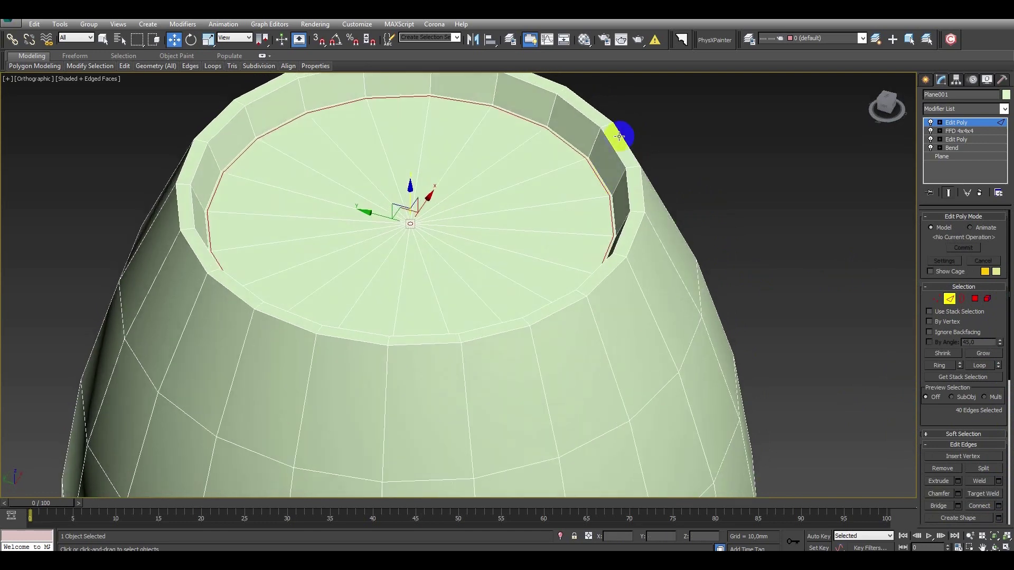
{"action": "double_click", "coordinate": [604, 144]}
{"action": "double_click", "coordinate": [607, 140]}
{"action": "left_click", "coordinate": [958, 494]}
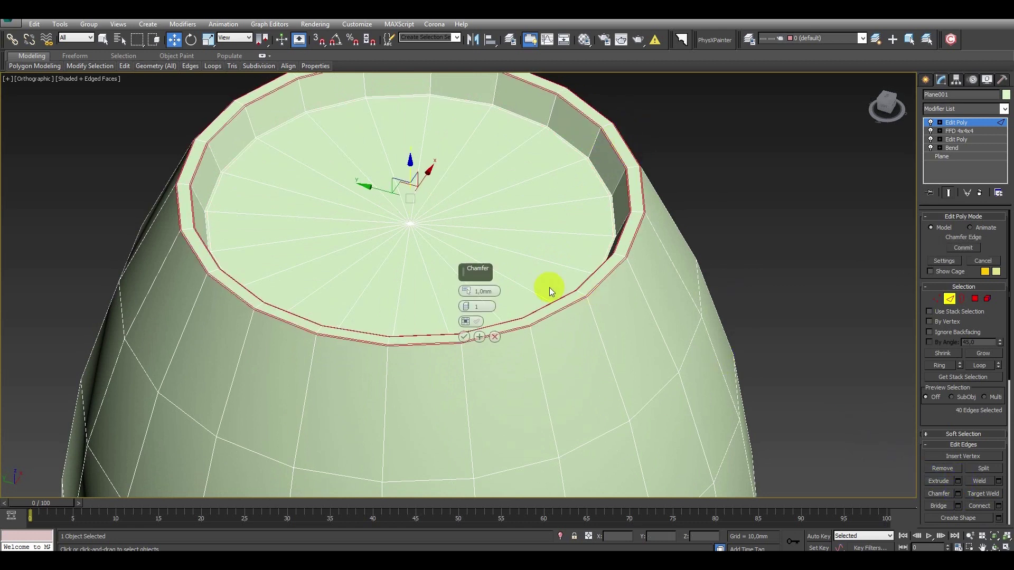
{"action": "left_click", "coordinate": [464, 337]}
Select the lid's centre vertex and the vertices around it.
{"action": "scroll", "coordinate": [491, 279], "scroll_direction": "down", "scroll_amount": 3}
{"action": "scroll", "coordinate": [428, 258], "scroll_direction": "up", "scroll_amount": 5}
{"action": "key", "text": "1"}
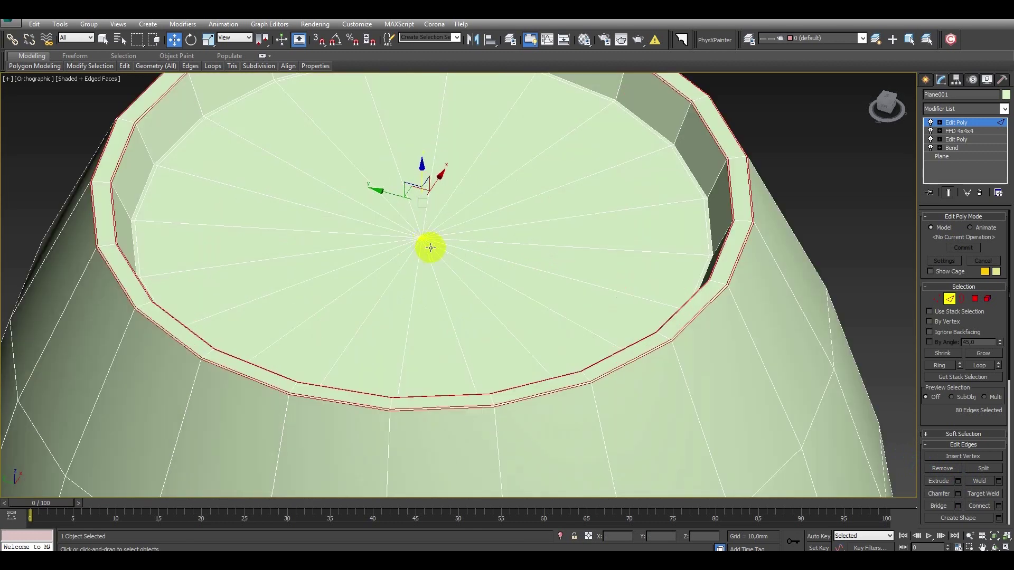
{"action": "left_click", "coordinate": [423, 239]}
{"action": "middle_click_drag", "start_coordinate": [471, 282], "coordinate": [464, 351], "text": "alt"}
{"action": "left_click_drag", "start_coordinate": [437, 276], "coordinate": [399, 235]}
{"action": "middle_click_drag", "start_coordinate": [399, 235], "coordinate": [435, 211], "text": "alt"}
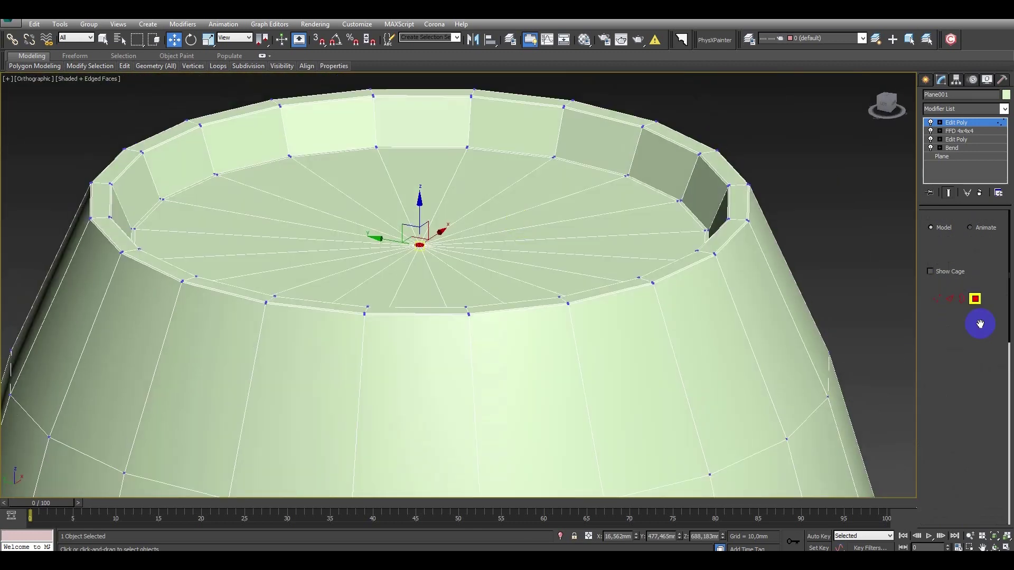
Select the 60 lid polygons via Grow then Shrink and lift them slightly upward.
{"action": "left_click", "coordinate": [979, 299], "text": "ctrl"}
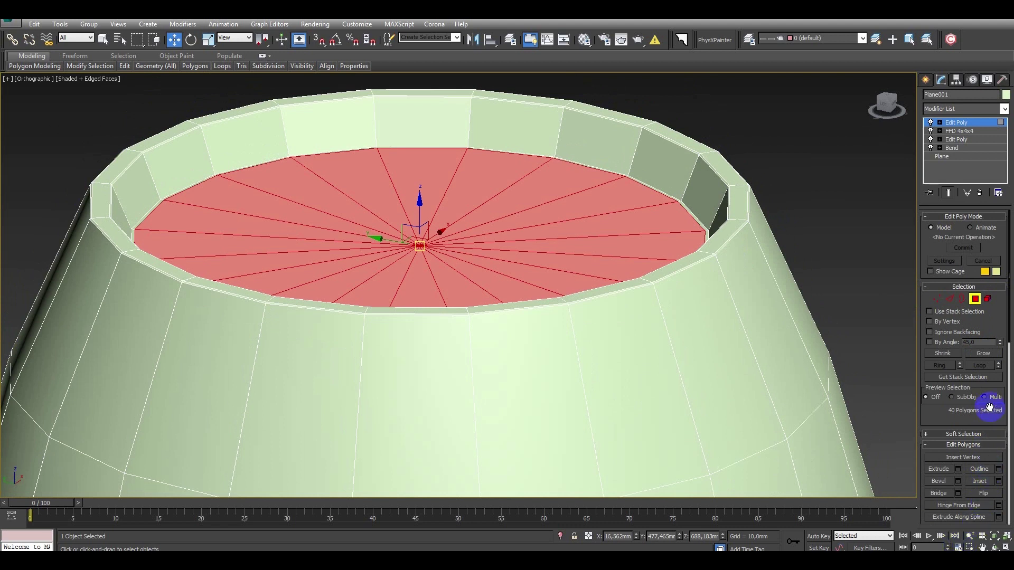
{"action": "scroll", "coordinate": [989, 406], "scroll_direction": "down", "scroll_amount": 3}
{"action": "scroll", "coordinate": [989, 310], "scroll_direction": "up", "scroll_amount": 1}
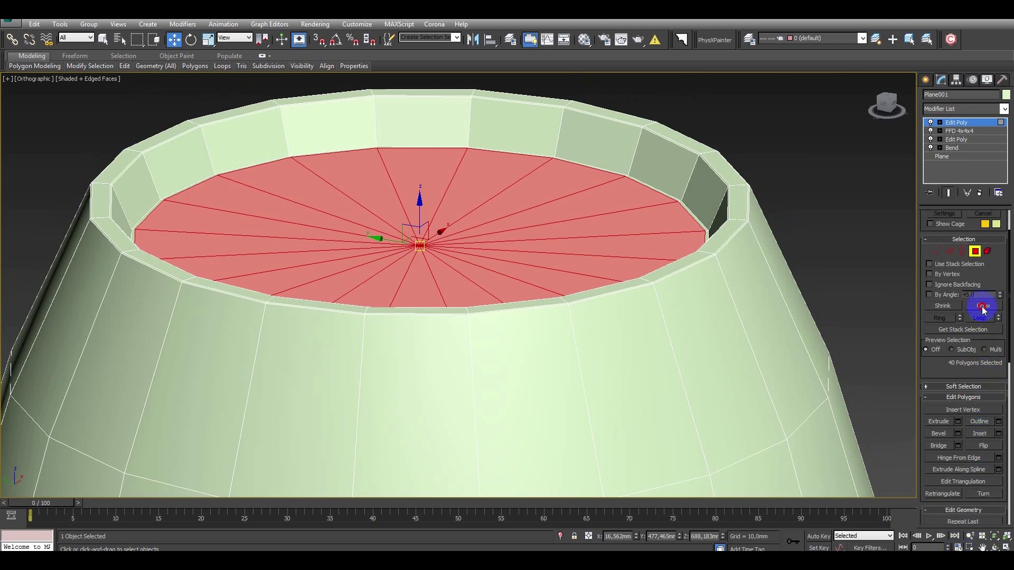
{"action": "left_click", "coordinate": [983, 306]}
{"action": "key", "text": "ctrl+Page_Down"}
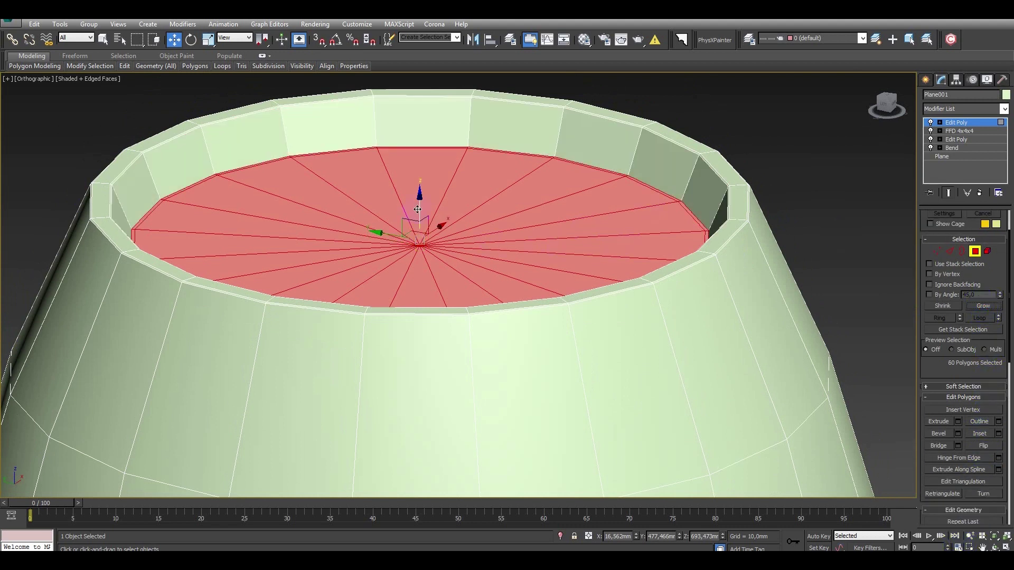
{"action": "left_click_drag", "start_coordinate": [417, 209], "coordinate": [419, 195]}
{"action": "middle_click_drag", "start_coordinate": [419, 194], "coordinate": [454, 236], "text": "alt"}
{"action": "right_click", "coordinate": [455, 235]}
{"action": "left_click", "coordinate": [468, 264]}
{"action": "scroll", "coordinate": [431, 255], "scroll_direction": "down", "scroll_amount": 3}
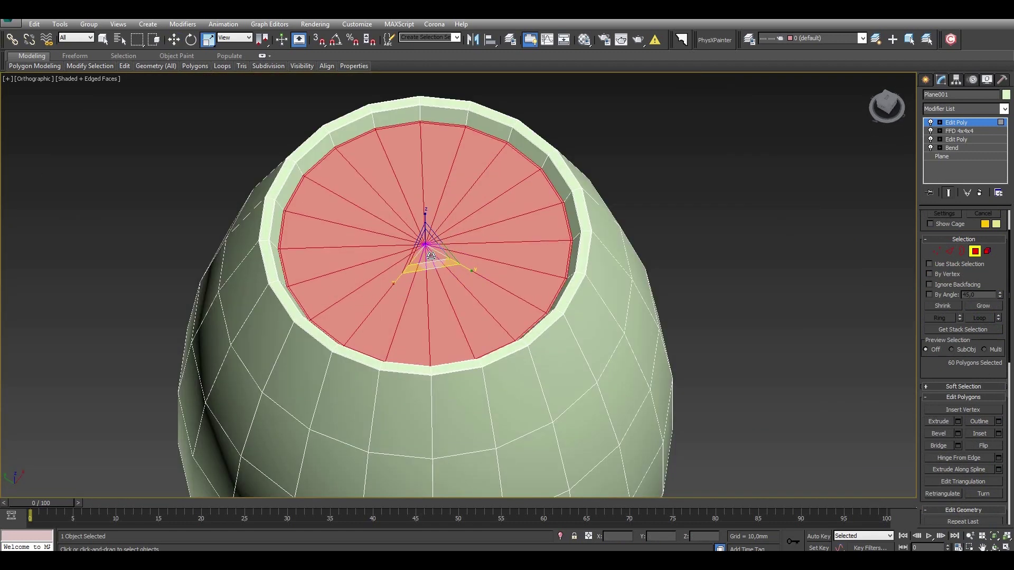
{"action": "middle_click_drag", "start_coordinate": [431, 256], "coordinate": [431, 175], "text": "alt"}
{"action": "left_click", "coordinate": [956, 182]}
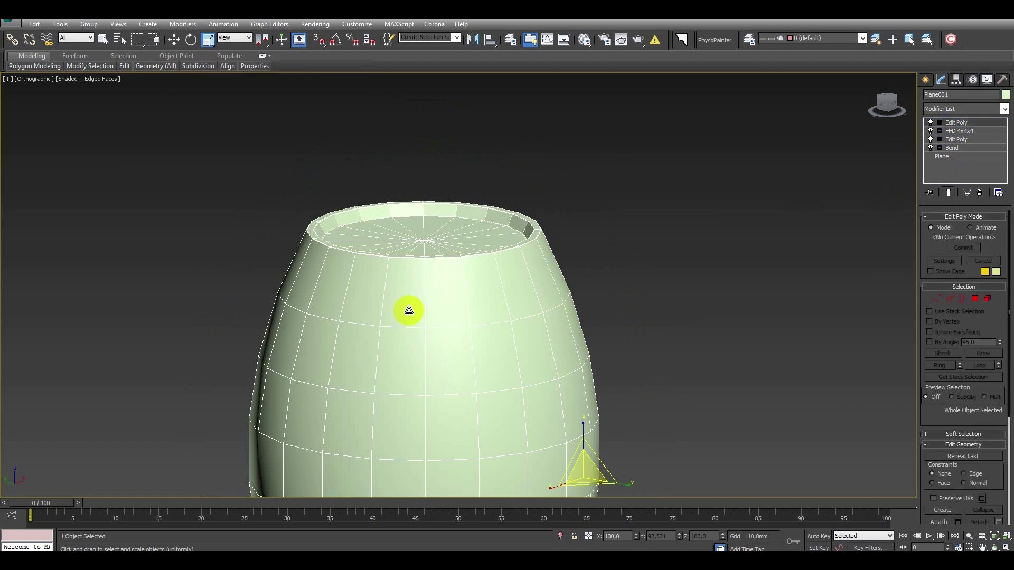
Scale the whole barrel to about 92.5% along Y.
{"action": "left_click_drag", "start_coordinate": [407, 310], "coordinate": [421, 242]}
{"action": "right_click", "coordinate": [421, 240]}
{"action": "left_click", "coordinate": [435, 251]}
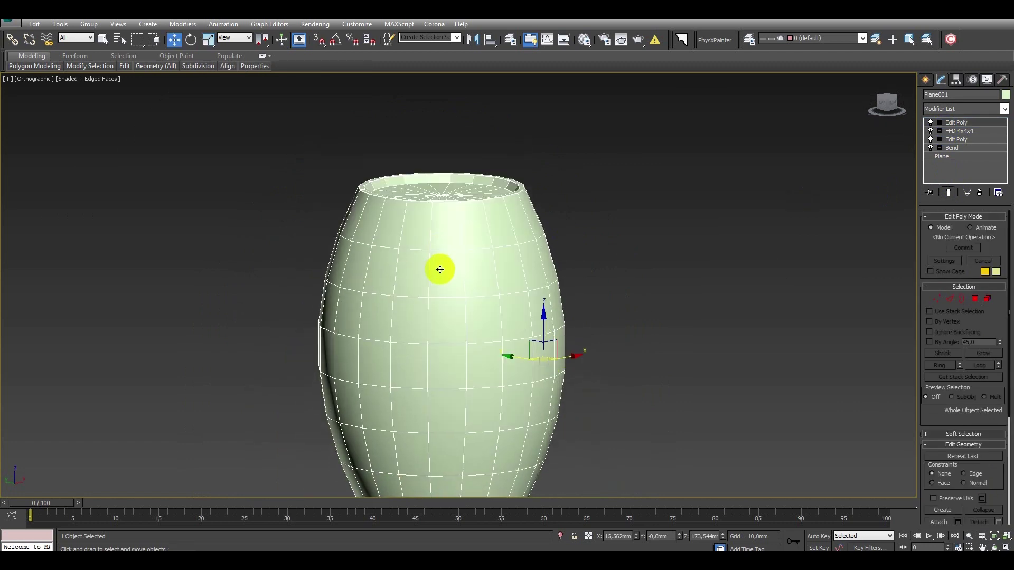
{"action": "scroll", "coordinate": [438, 275], "scroll_direction": "up", "scroll_amount": 2}
{"action": "scroll", "coordinate": [438, 286], "scroll_direction": "down", "scroll_amount": 3}
{"action": "middle_click_drag", "start_coordinate": [437, 285], "coordinate": [438, 196], "text": "alt"}
In the Front view, add a Symmetry modifier mirroring on the Y axis.
{"action": "key", "text": "f"}
{"action": "left_click", "coordinate": [954, 109]}
{"action": "key", "text": "s"}
{"action": "key", "text": "y"}
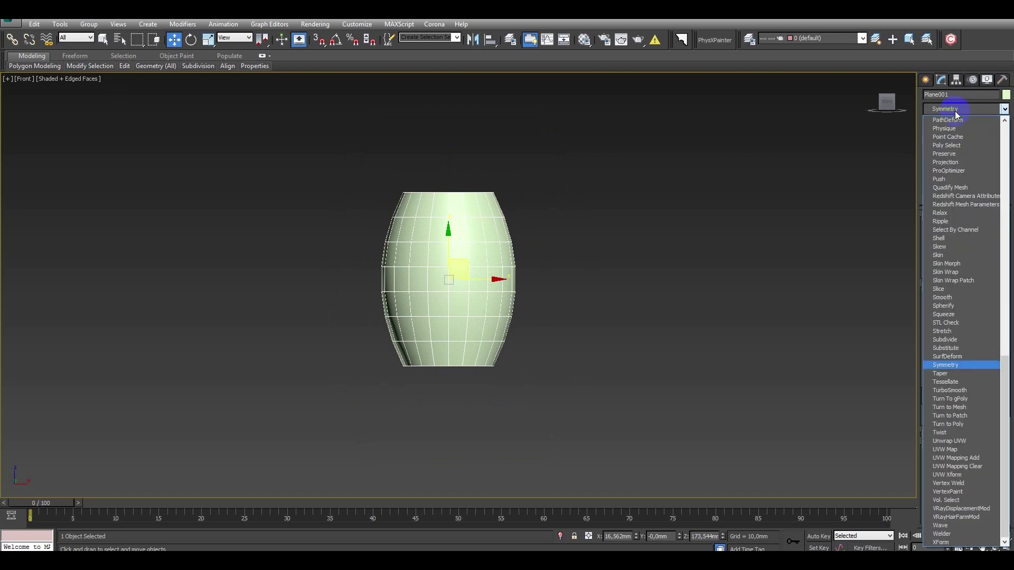
{"action": "key", "text": "Return"}
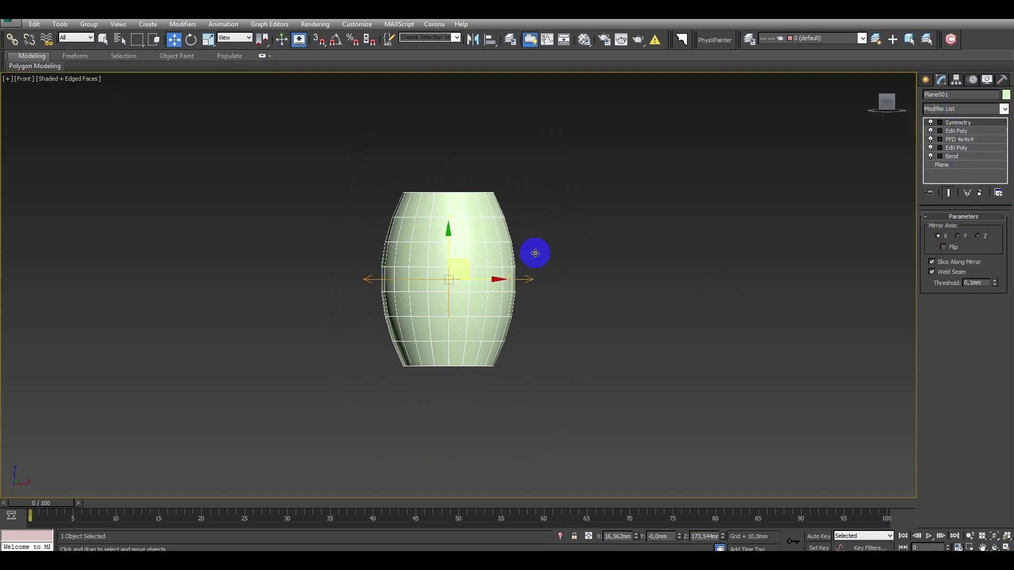
Add a new Edit Poly modifier on top of the Symmetry.
{"action": "scroll", "coordinate": [420, 254], "scroll_direction": "up", "scroll_amount": 2}
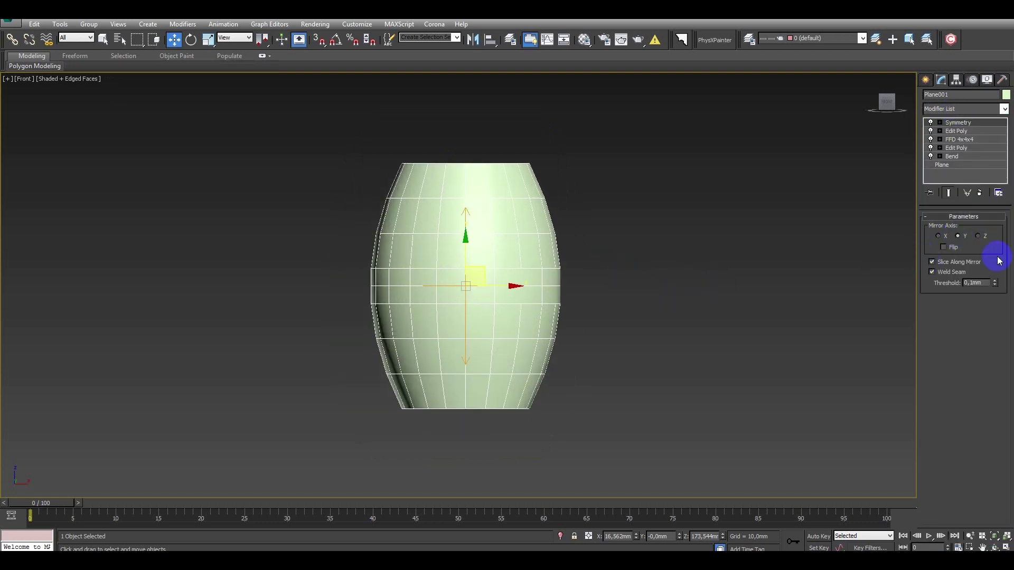
{"action": "middle_click_drag", "start_coordinate": [660, 295], "coordinate": [597, 317], "text": "alt"}
{"action": "mouse_move", "coordinate": [509, 220]}
{"action": "middle_mouse_down", "text": "alt"}
{"action": "mouse_move", "coordinate": [502, 177]}
{"action": "mouse_move", "coordinate": [498, 261]}
{"action": "middle_mouse_up", "text": "alt"}
{"action": "left_click", "coordinate": [983, 110]}
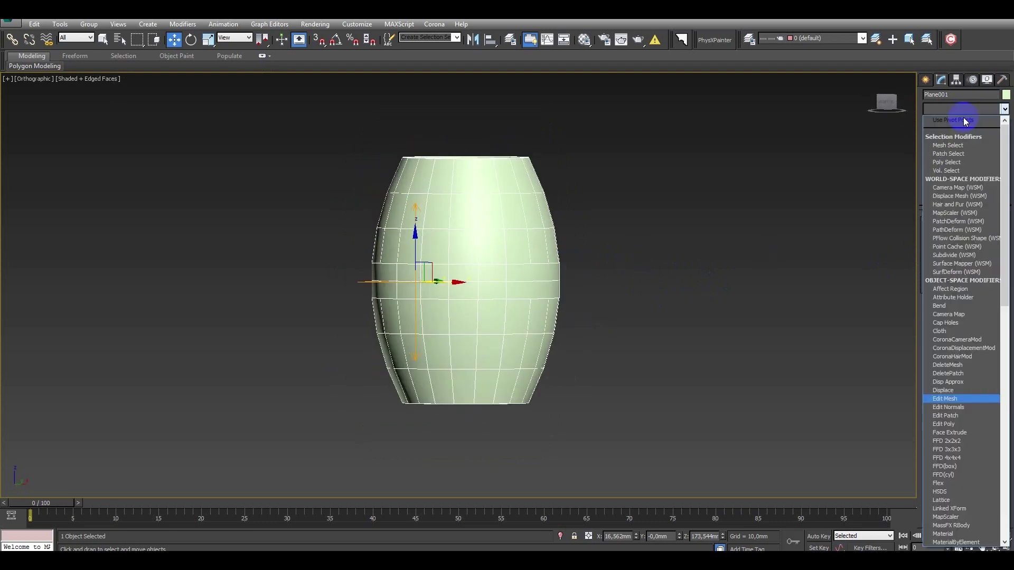
{"action": "left_click", "coordinate": [950, 139]}
Select and clear the barrel's middle edge loop, then orbit out to see the whole barrel.
{"action": "key", "text": "2"}
{"action": "double_click", "coordinate": [489, 281]}
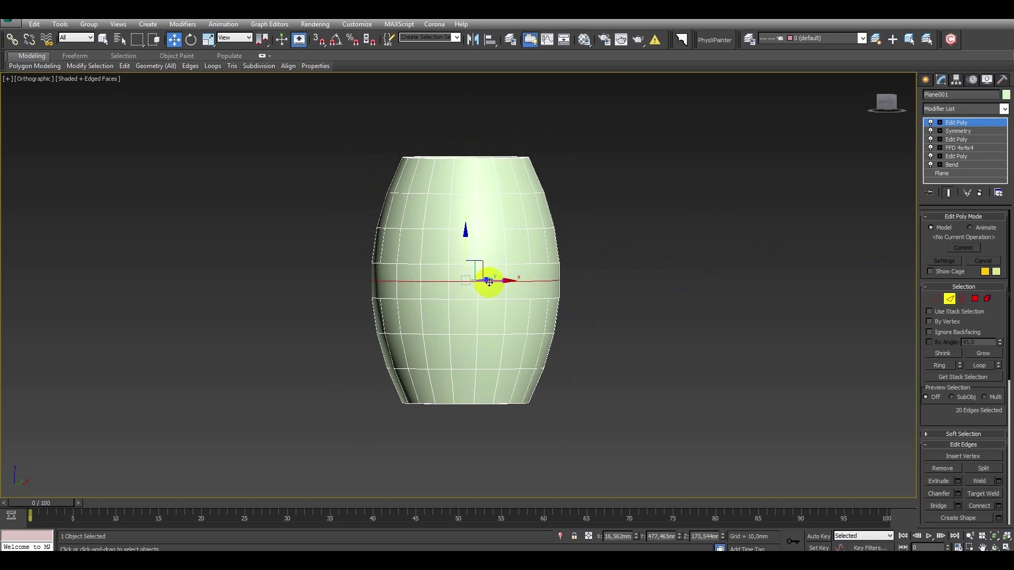
{"action": "key", "text": "ctrl+d"}
{"action": "middle_click_drag", "start_coordinate": [645, 195], "coordinate": [622, 199], "text": "alt"}
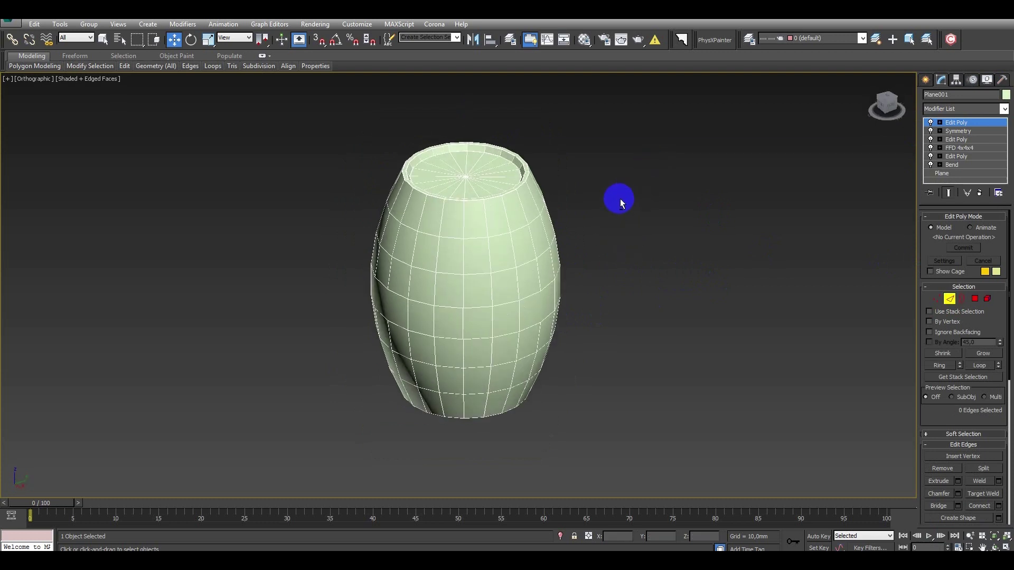
{"action": "middle_click_drag", "start_coordinate": [485, 275], "coordinate": [837, 120], "text": "alt"}
{"action": "scroll", "coordinate": [469, 274], "scroll_direction": "down", "scroll_amount": 3}
Centre the barrel's pivot on the object with Affect Pivot Only and Center to Object.
{"action": "right_click", "coordinate": [469, 275]}
{"action": "left_click", "coordinate": [922, 119]}
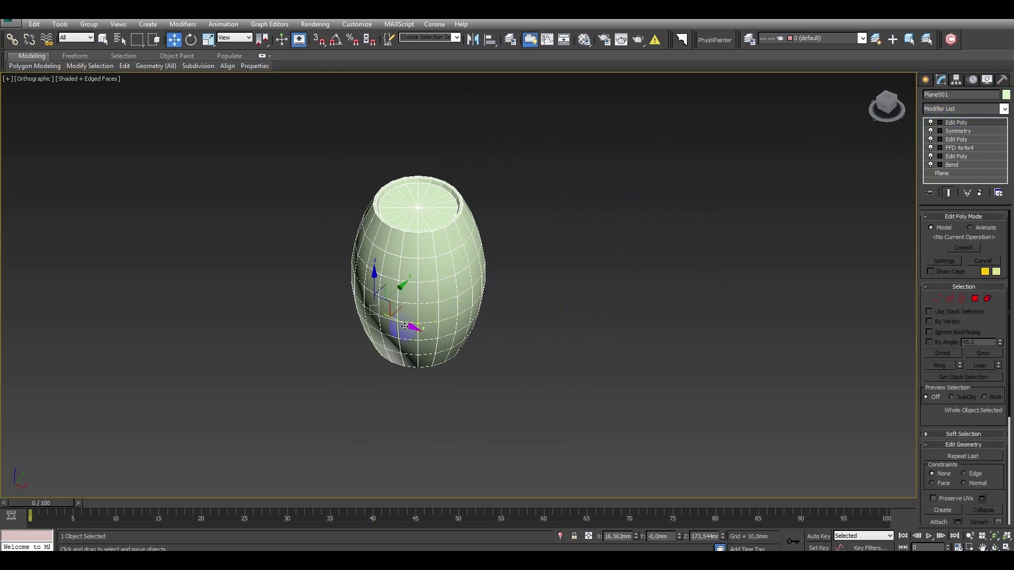
{"action": "left_click", "coordinate": [955, 80]}
{"action": "left_click", "coordinate": [964, 147]}
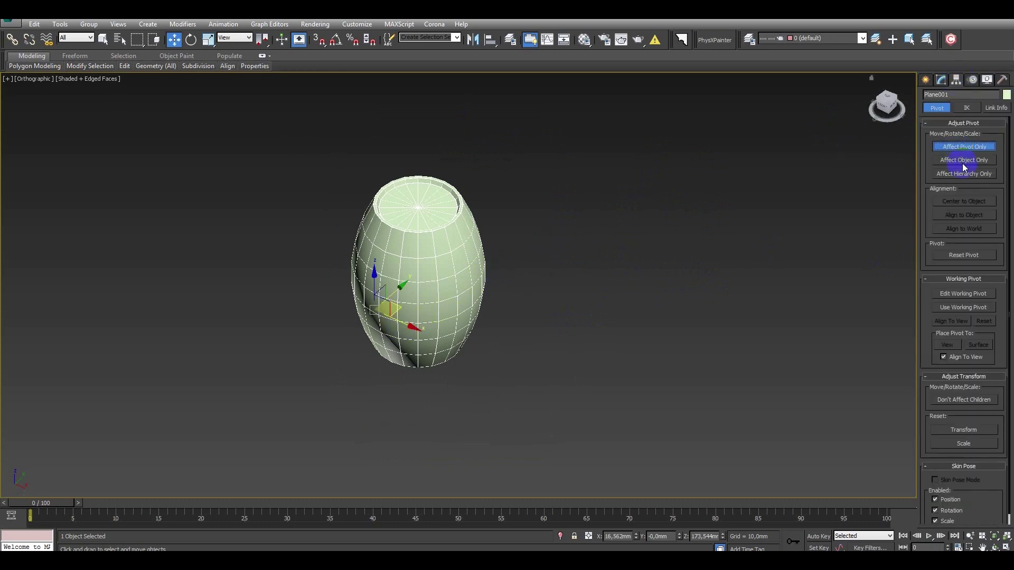
{"action": "left_click", "coordinate": [962, 203]}
{"action": "left_click", "coordinate": [965, 148]}
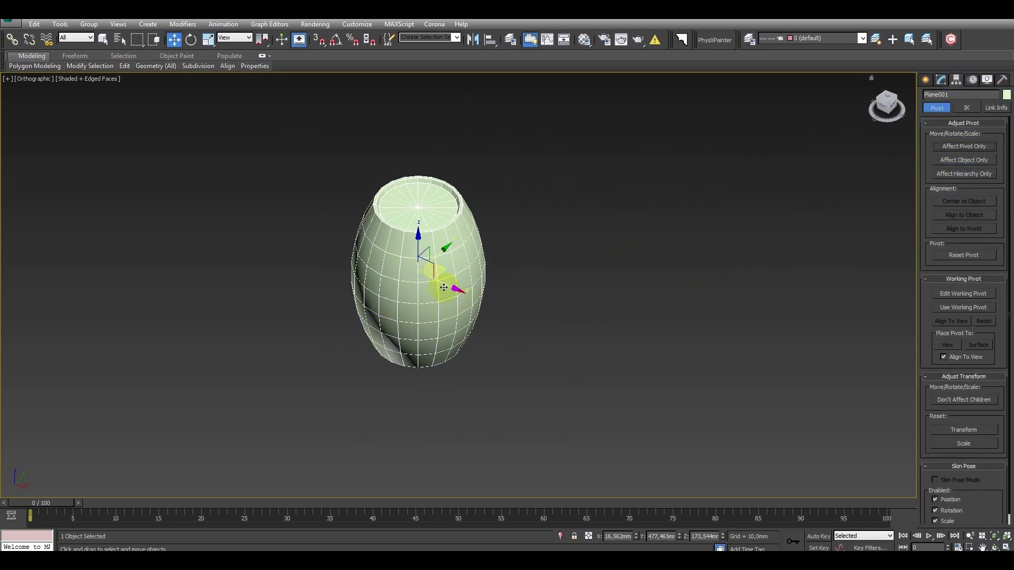
Shift-drag a copy of the barrel beside the original, then frame both in Front view.
{"action": "left_click_drag", "start_coordinate": [443, 288], "coordinate": [573, 346], "text": "shift"}
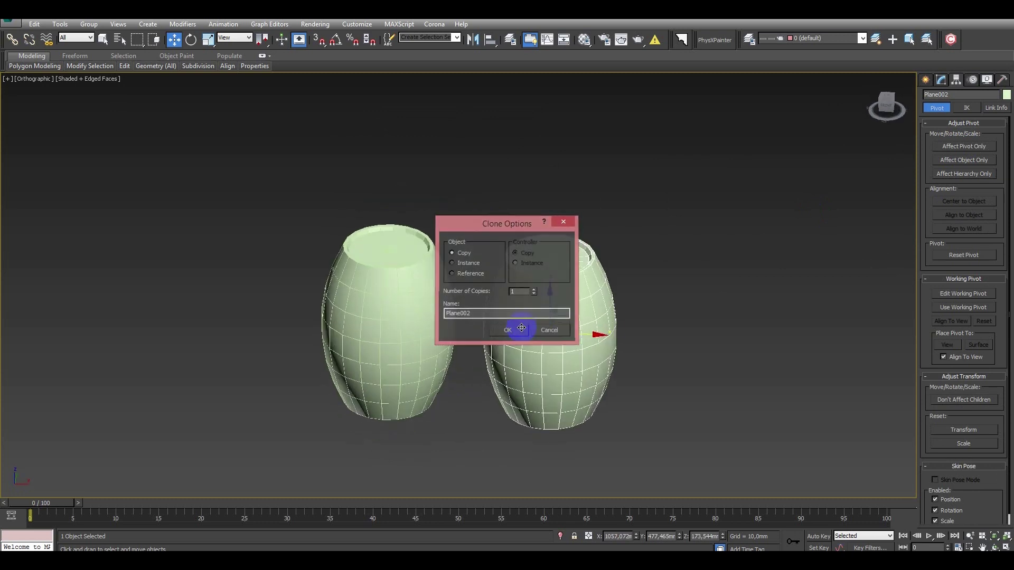
{"action": "left_click", "coordinate": [521, 330]}
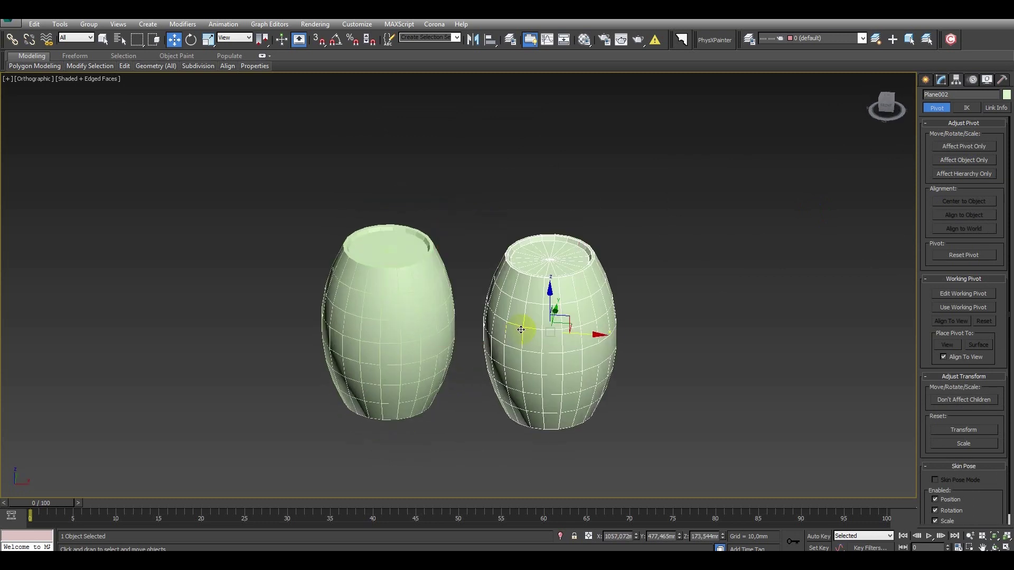
{"action": "middle_click_drag", "start_coordinate": [512, 335], "coordinate": [524, 282]}
{"action": "key", "text": "f"}
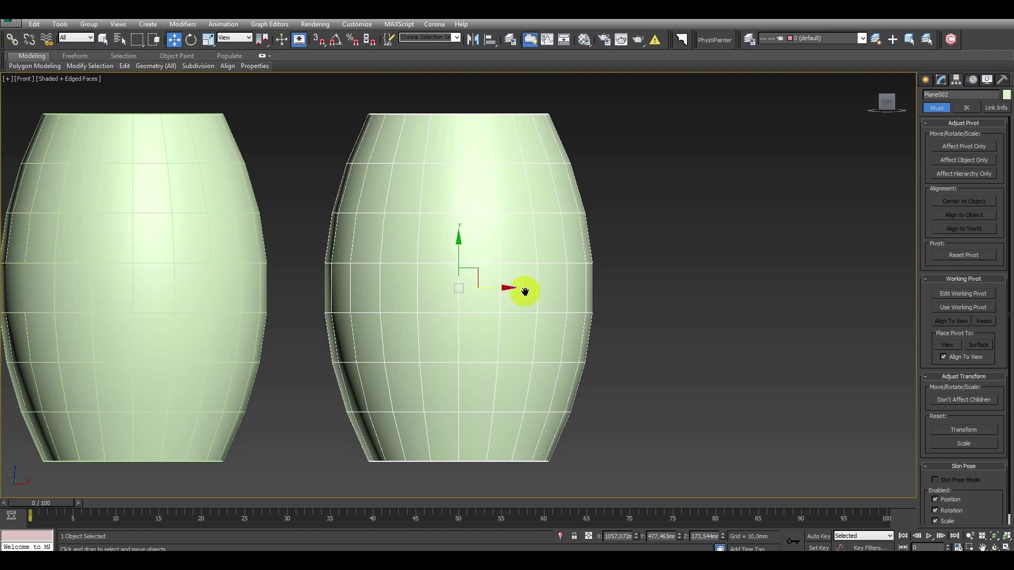
{"action": "scroll", "coordinate": [525, 289], "scroll_direction": "down", "scroll_amount": 3}
Grow a polygon selection over the copy's body, invert it to the end caps, and delete them.
{"action": "key", "text": "2"}
{"action": "left_click", "coordinate": [420, 198]}
{"action": "left_click", "coordinate": [414, 199], "text": "shift"}
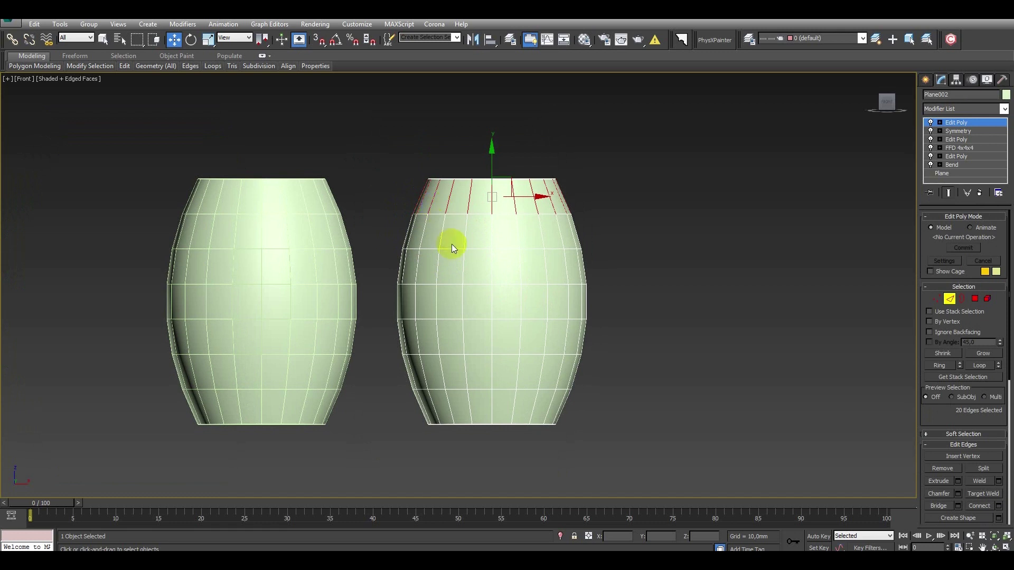
{"action": "key", "text": "4"}
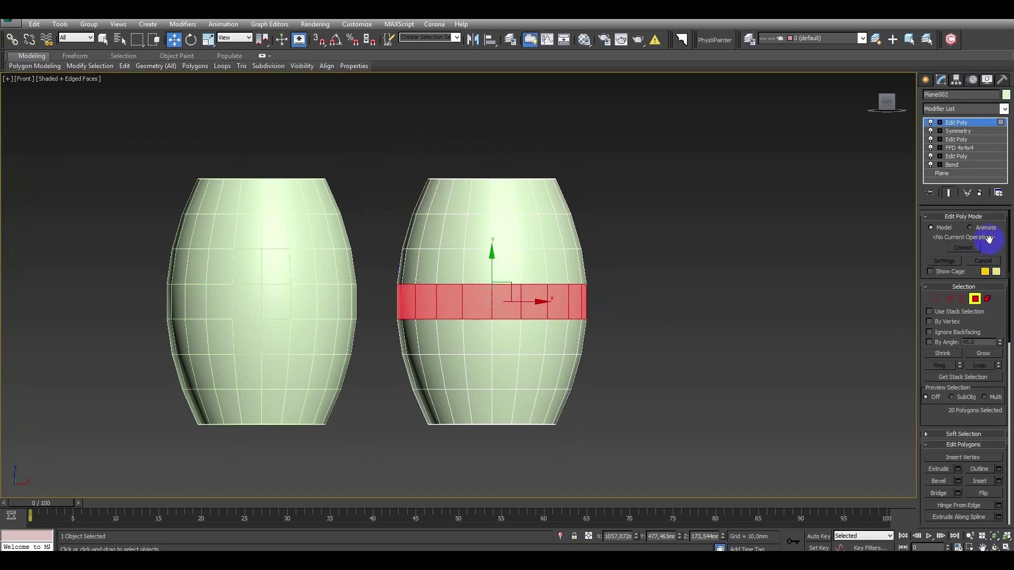
{"action": "left_click", "coordinate": [983, 352]}
{"action": "left_click", "coordinate": [984, 352]}
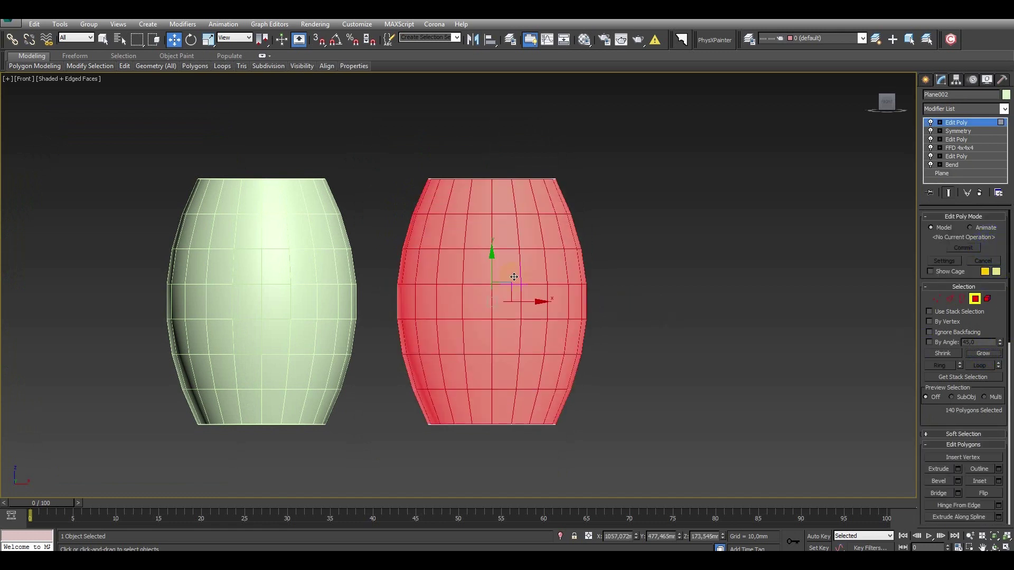
{"action": "key", "text": "ctrl+i"}
{"action": "middle_click_drag", "start_coordinate": [380, 290], "coordinate": [413, 312], "text": "alt"}
{"action": "key", "text": "Delete"}
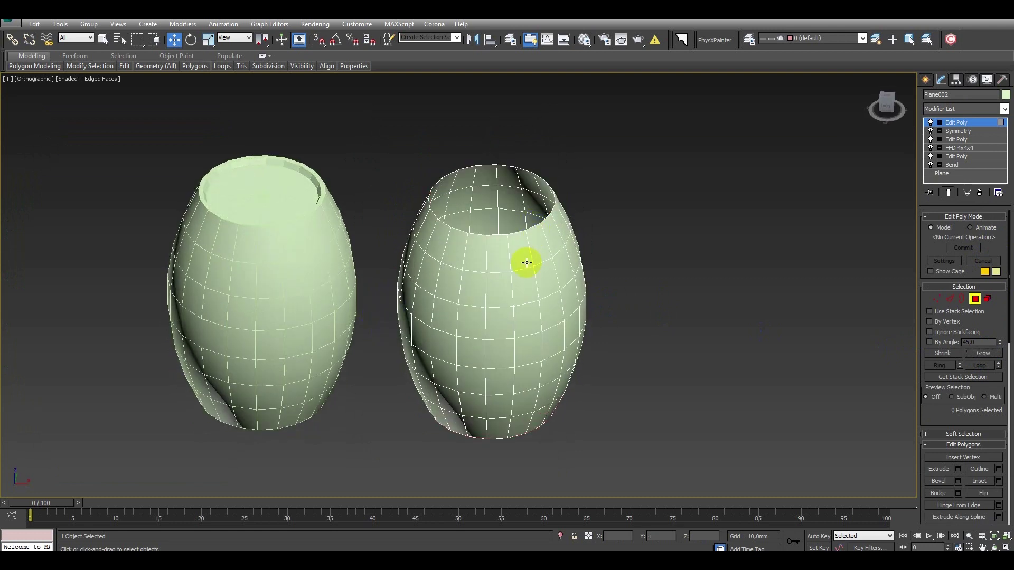
In Front view, select the vertical edges of the top and bottom rows.
{"action": "key", "text": "f"}
{"action": "scroll", "coordinate": [525, 262], "scroll_direction": "down", "scroll_amount": 3}
{"action": "key", "text": "2"}
{"action": "left_click_drag", "start_coordinate": [371, 182], "coordinate": [613, 190]}
{"action": "left_click_drag", "start_coordinate": [364, 382], "coordinate": [723, 388], "text": "ctrl"}
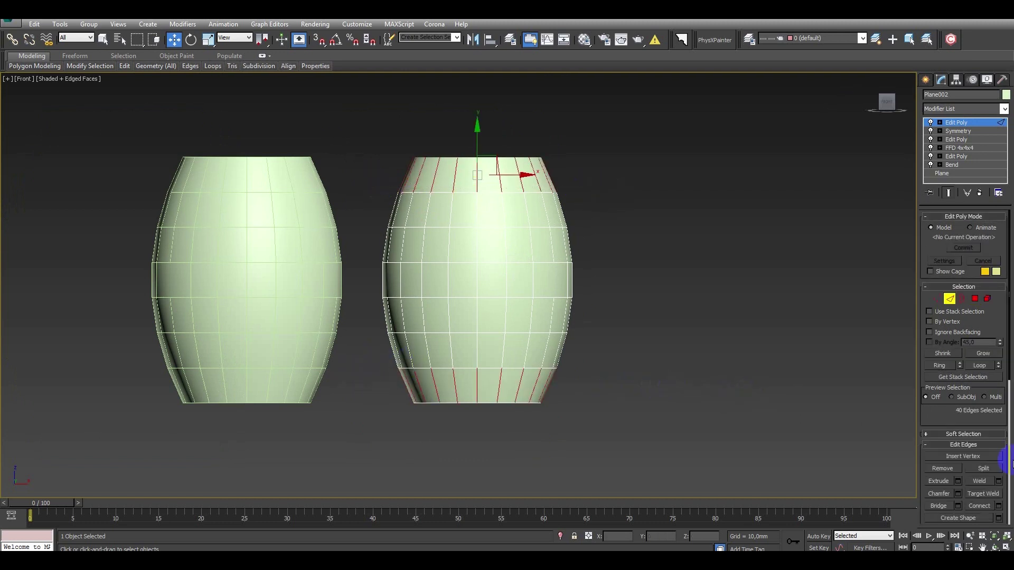
Connect the edge rings with loops slid toward the ends, then add another loop near the top.
{"action": "left_click", "coordinate": [999, 506]}
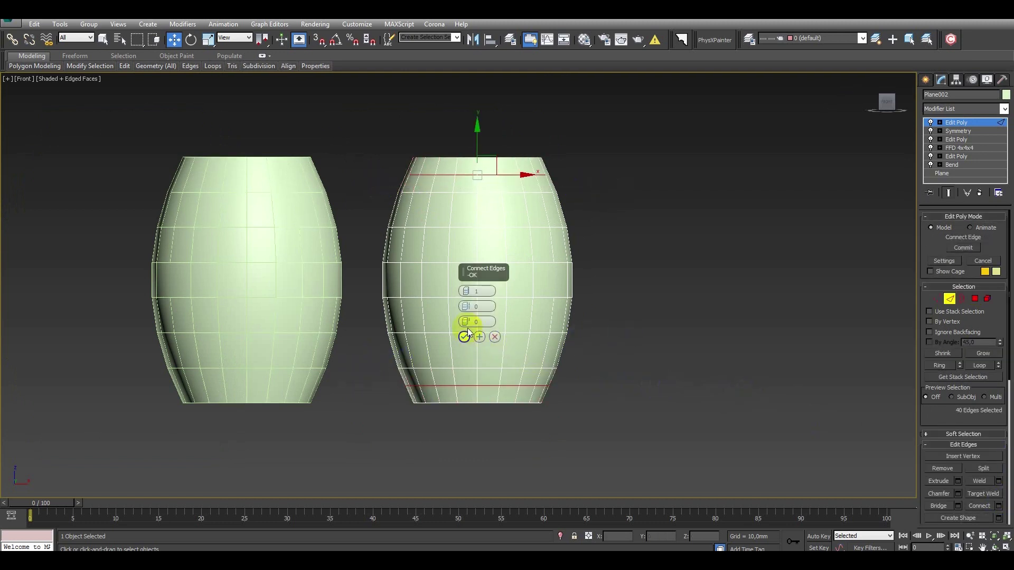
{"action": "left_click_drag", "start_coordinate": [468, 315], "coordinate": [475, 363]}
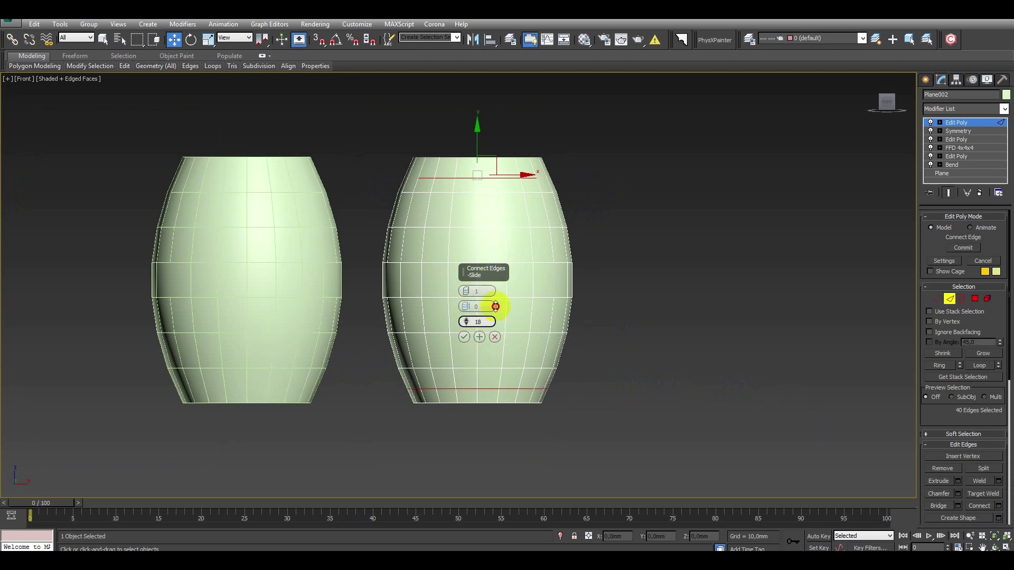
{"action": "left_click", "coordinate": [464, 337]}
{"action": "scroll", "coordinate": [404, 167], "scroll_direction": "up", "scroll_amount": 3}
{"action": "left_click_drag", "start_coordinate": [397, 181], "coordinate": [791, 215]}
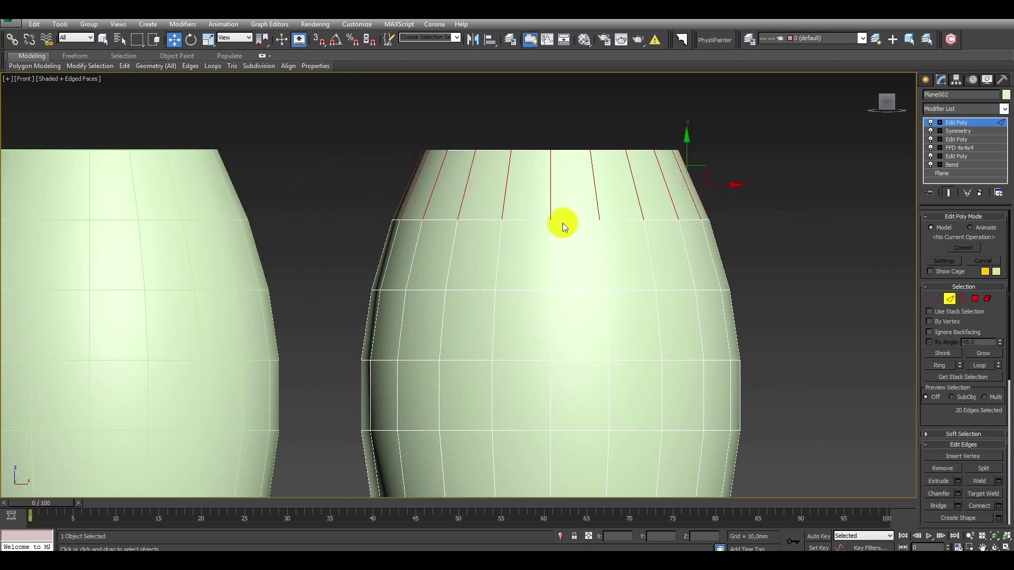
{"action": "left_click", "coordinate": [998, 506]}
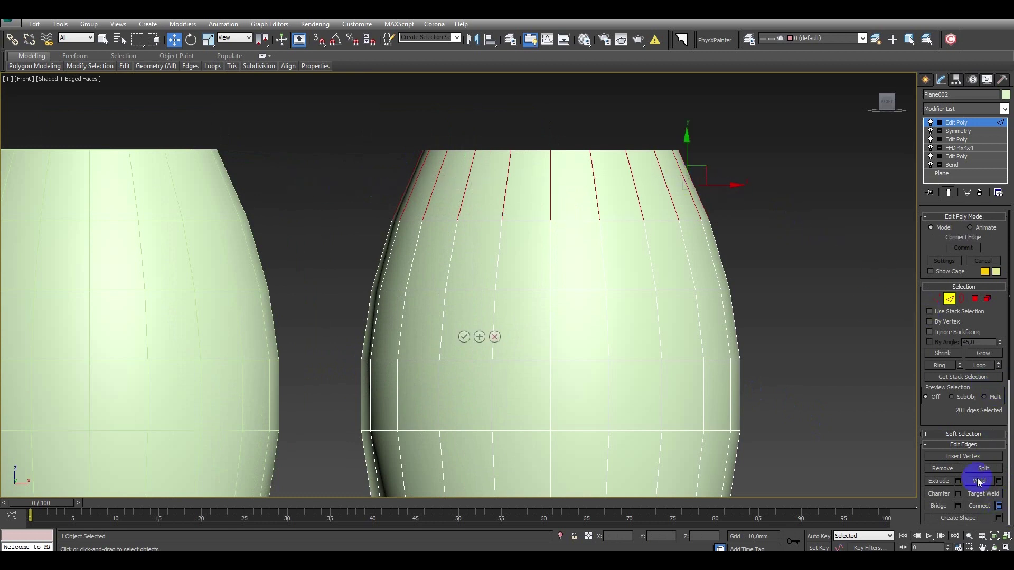
{"action": "left_click_drag", "start_coordinate": [491, 278], "coordinate": [502, 245]}
{"action": "left_click", "coordinate": [464, 336]}
Connect the middle band with 2 segments and Pinch 46 for a pinched loop pair.
{"action": "scroll", "coordinate": [488, 340], "scroll_direction": "down", "scroll_amount": 2}
{"action": "left_click_drag", "start_coordinate": [356, 335], "coordinate": [734, 344]}
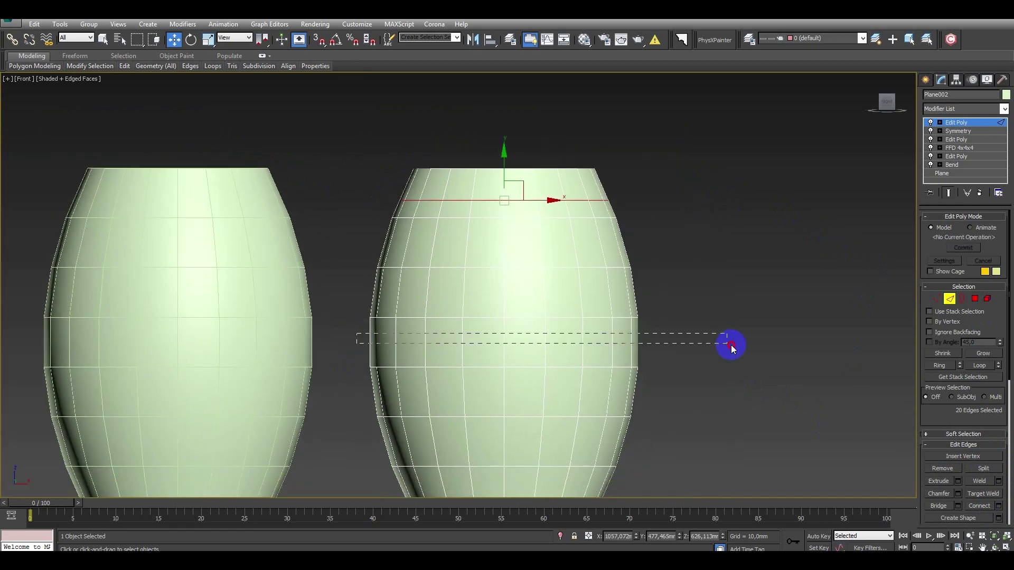
{"action": "left_click", "coordinate": [998, 506]}
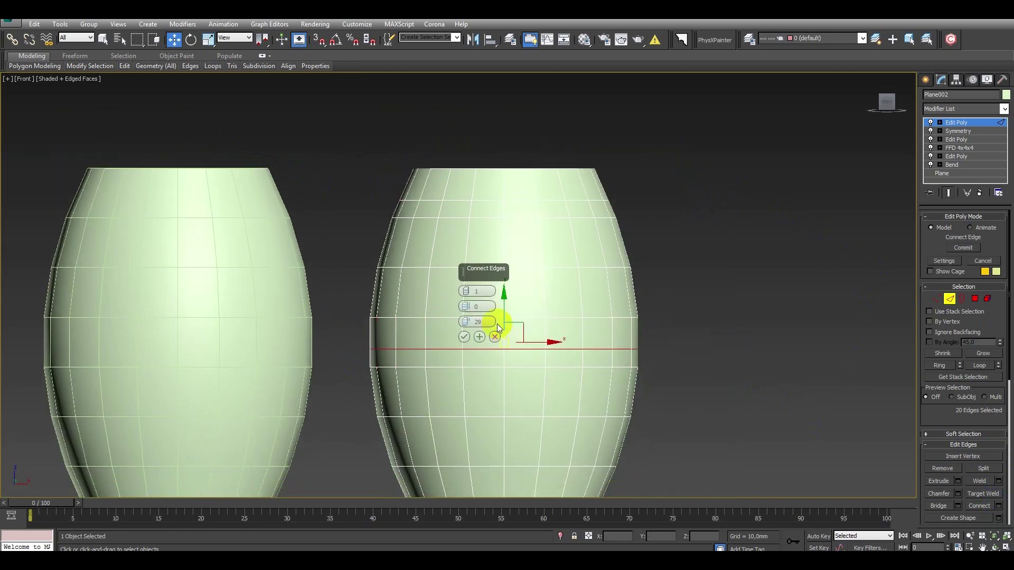
{"action": "left_click", "coordinate": [466, 290]}
{"action": "left_click_drag", "start_coordinate": [466, 306], "coordinate": [500, 192]}
{"action": "left_click", "coordinate": [465, 336]}
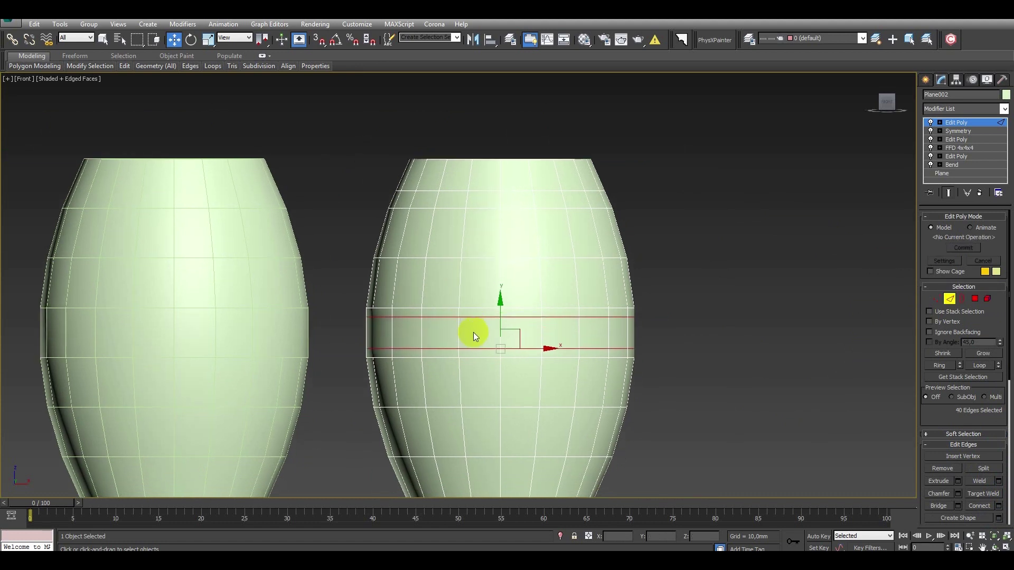
Select the middle polygon ring and scale it taller.
{"action": "key", "text": "4"}
{"action": "left_click", "coordinate": [467, 334]}
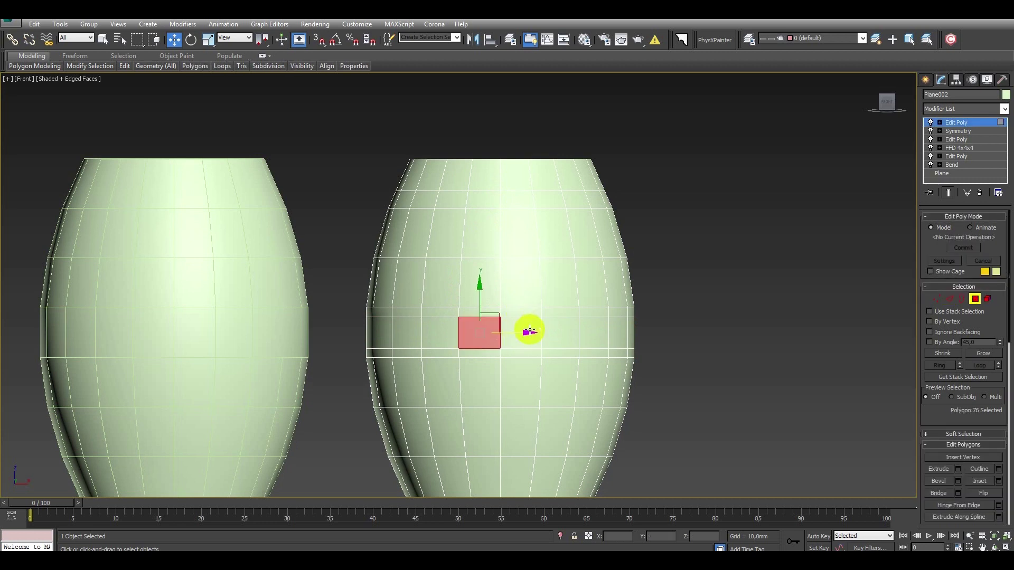
{"action": "left_click", "coordinate": [576, 331], "text": "shift"}
{"action": "left_click", "coordinate": [510, 180], "text": "ctrl"}
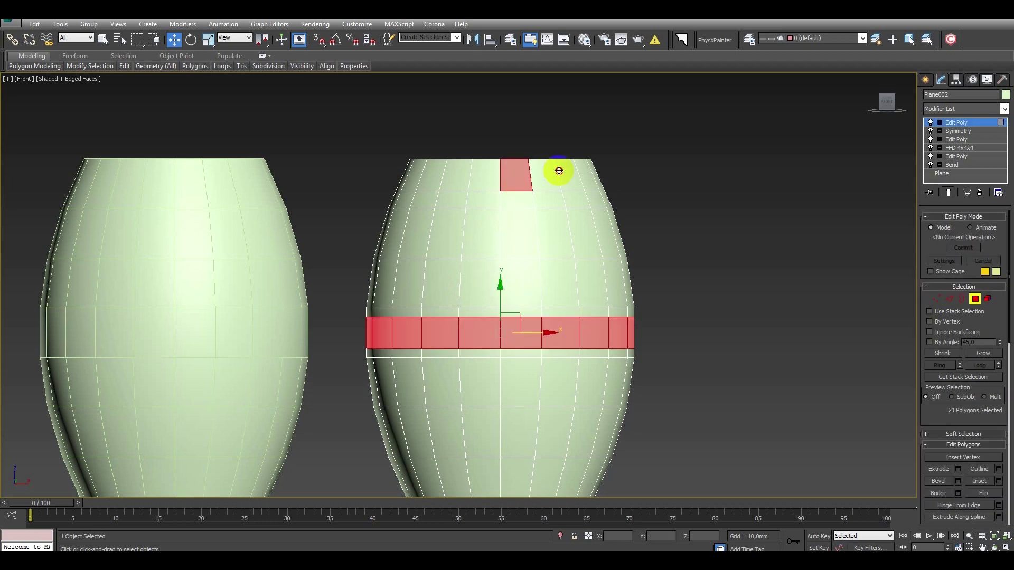
{"action": "left_click", "coordinate": [555, 166], "text": "shift"}
{"action": "left_click", "coordinate": [504, 333]}
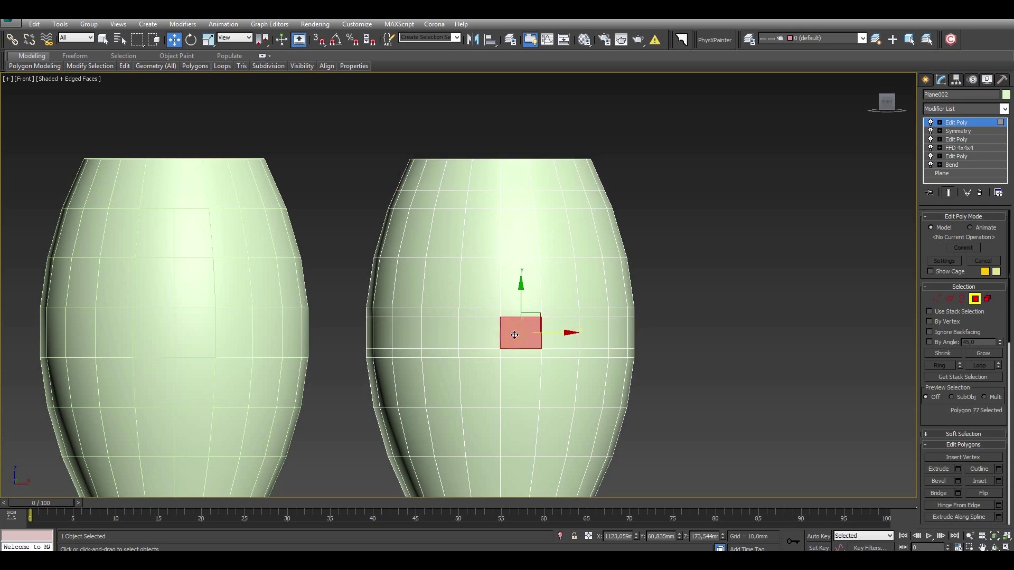
{"action": "right_click", "coordinate": [494, 314]}
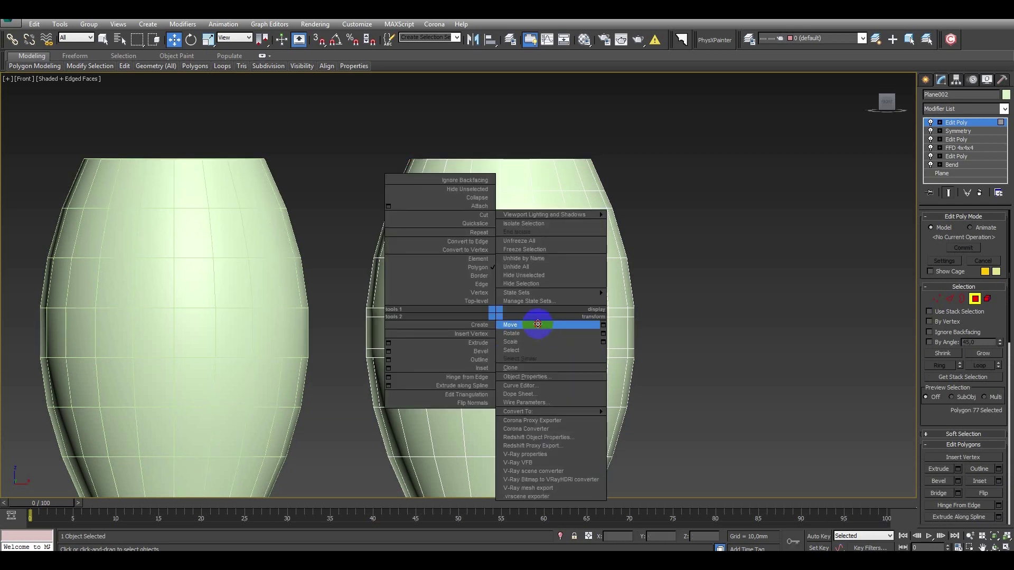
{"action": "left_click", "coordinate": [538, 328]}
{"action": "left_click", "coordinate": [584, 332], "text": "shift"}
{"action": "right_click", "coordinate": [581, 327]}
{"action": "left_click", "coordinate": [592, 360]}
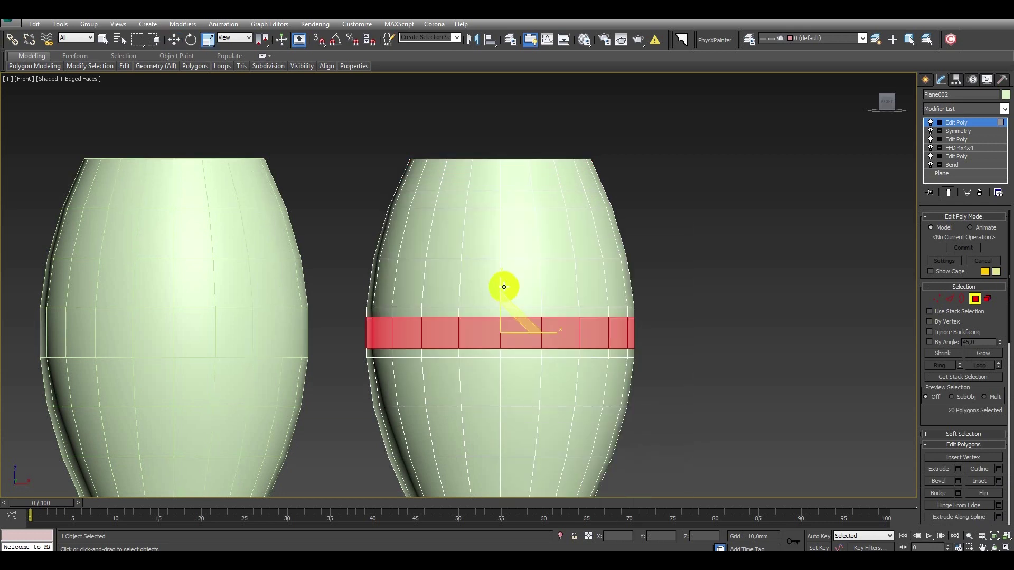
{"action": "left_click_drag", "start_coordinate": [501, 288], "coordinate": [503, 282]}
Detach the middle and top polygon rings as separate pieces and delete the leftover barrel body.
{"action": "left_click", "coordinate": [522, 162], "text": "ctrl"}
{"action": "left_click", "coordinate": [559, 177], "text": "shift"}
{"action": "middle_click_drag", "start_coordinate": [576, 227], "coordinate": [564, 196]}
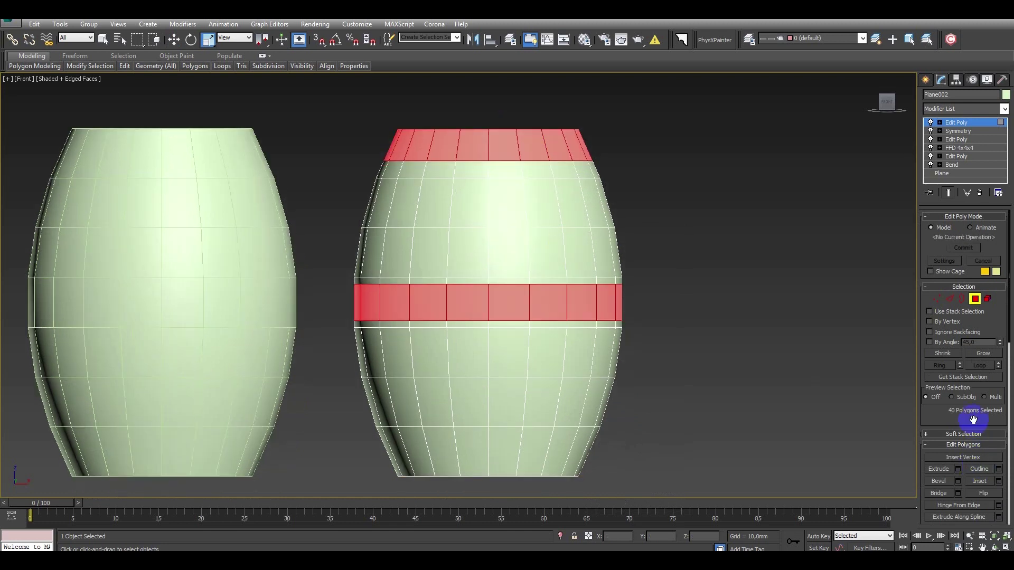
{"action": "scroll", "coordinate": [977, 438], "scroll_direction": "down", "scroll_amount": 3}
{"action": "scroll", "coordinate": [986, 515], "scroll_direction": "down", "scroll_amount": 1}
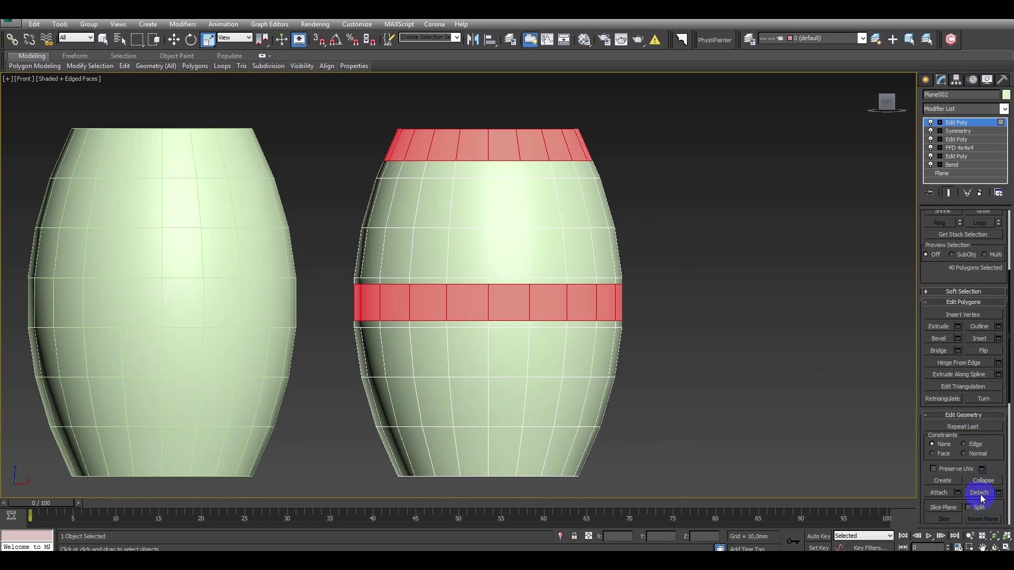
{"action": "left_click", "coordinate": [980, 495]}
{"action": "key", "text": "w"}
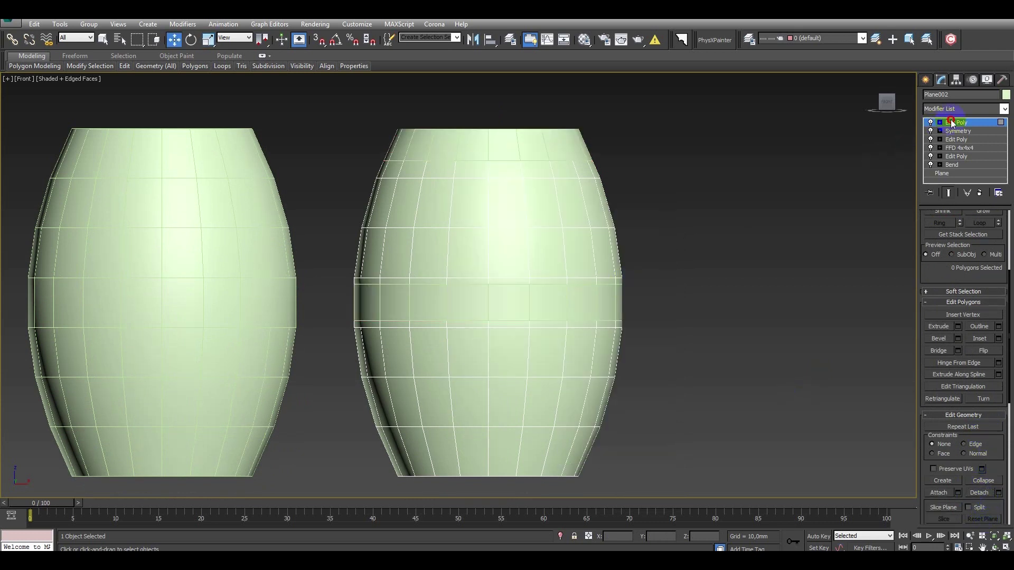
{"action": "left_click", "coordinate": [957, 122]}
{"action": "mouse_move", "coordinate": [576, 365]}
{"action": "left_mouse_down"}
{"action": "mouse_move", "coordinate": [526, 369]}
{"action": "mouse_move", "coordinate": [579, 301]}
{"action": "left_mouse_up"}
{"action": "key", "text": "Delete"}
Mirror the middle ring with a Symmetry modifier on Y and convert it to Editable Poly.
{"action": "left_click", "coordinate": [542, 321]}
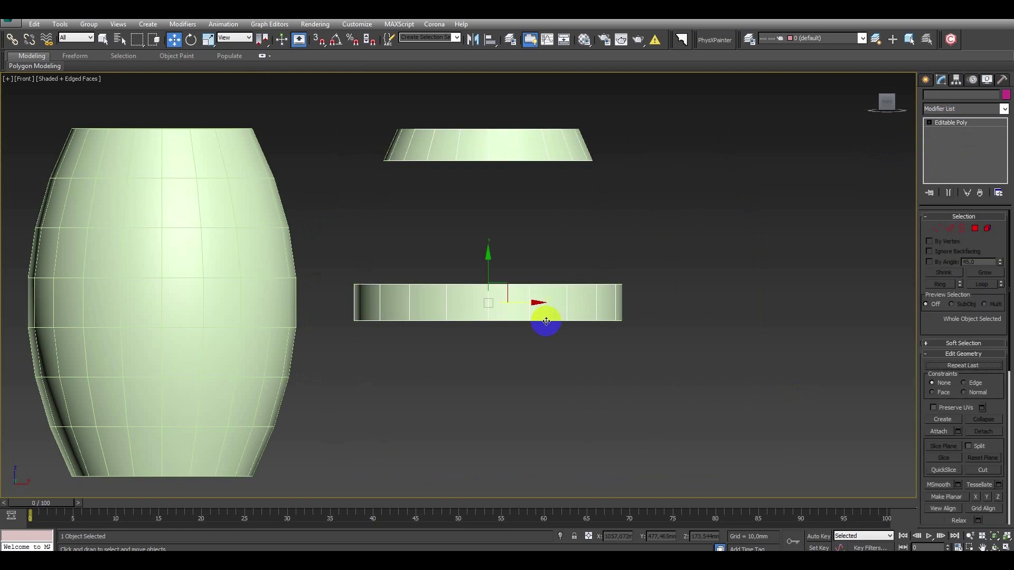
{"action": "left_click", "coordinate": [945, 108]}
{"action": "type", "text": "sym"}
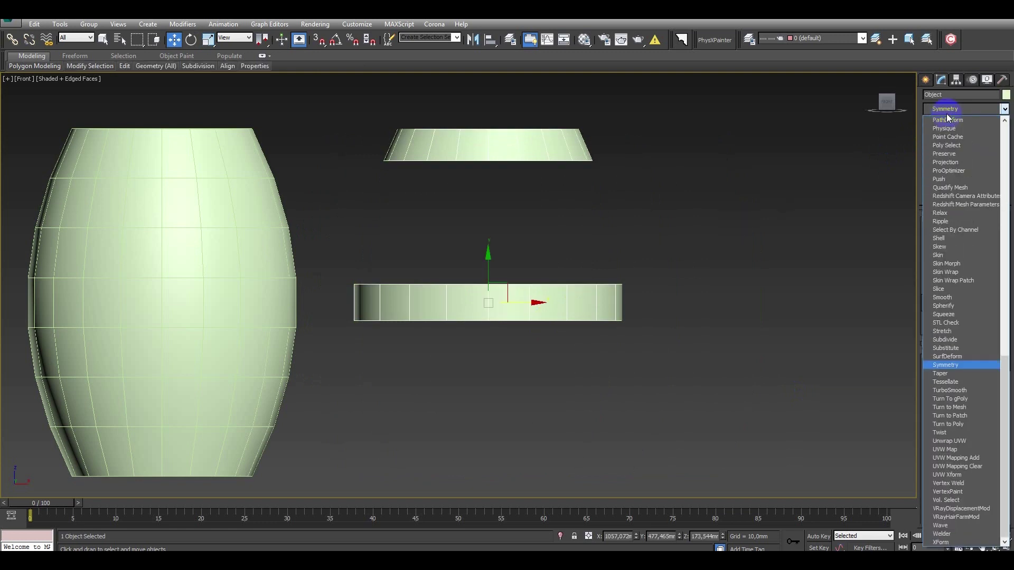
{"action": "key", "text": "Return"}
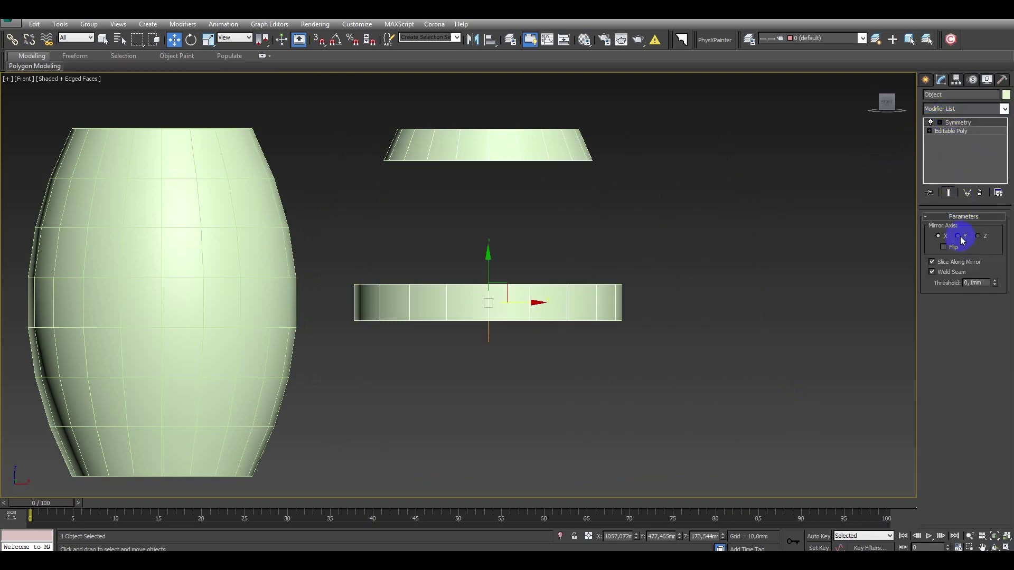
{"action": "left_click", "coordinate": [962, 238]}
{"action": "middle_click_drag", "start_coordinate": [561, 310], "coordinate": [566, 290]}
{"action": "right_click", "coordinate": [554, 276]}
{"action": "left_click", "coordinate": [697, 383]}
Align the hoop bands to the barrel, picking it as target and setting the alignment axes.
{"action": "key", "text": "2"}
{"action": "double_click", "coordinate": [551, 295]}
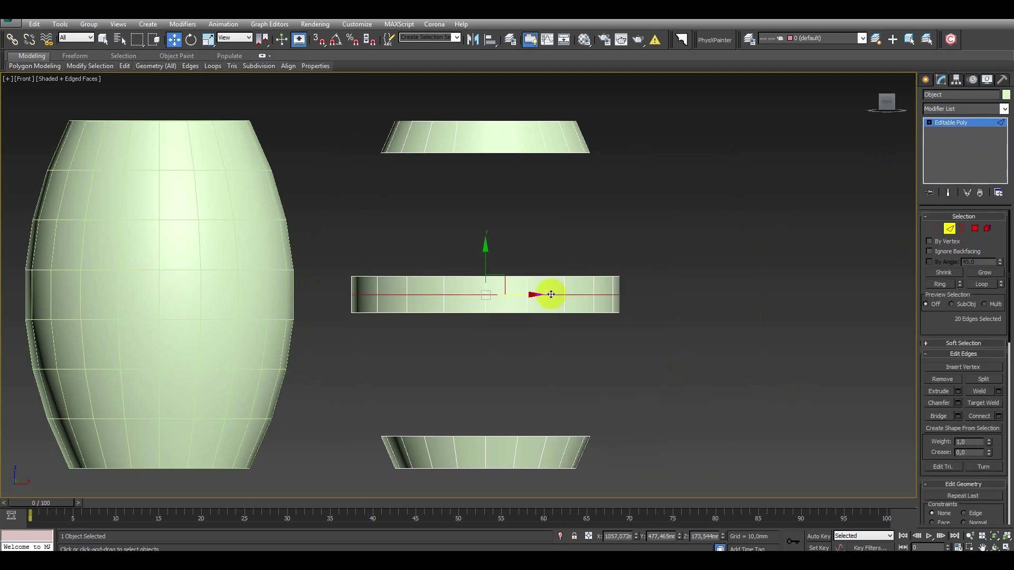
{"action": "left_click", "coordinate": [555, 301]}
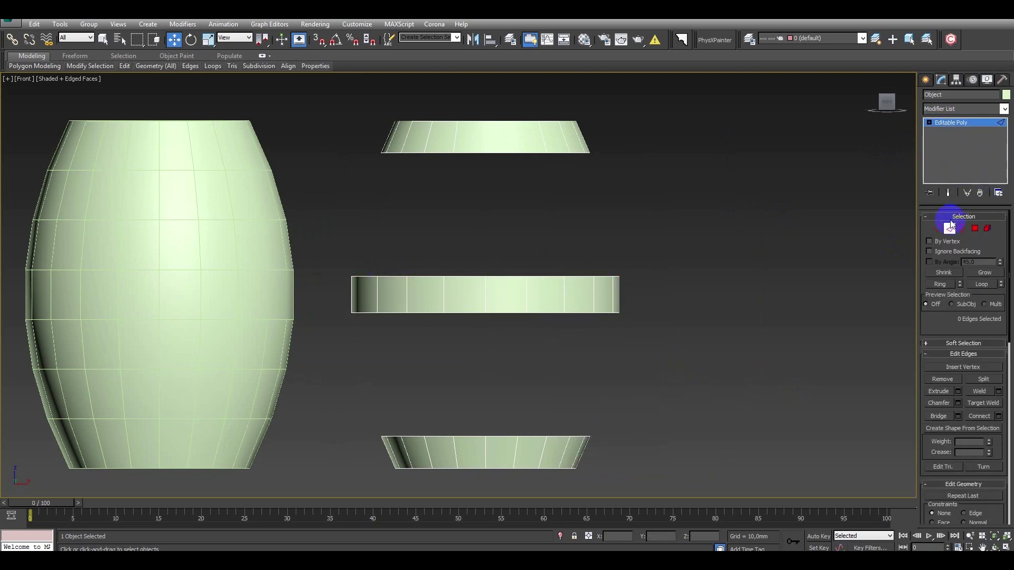
{"action": "left_click", "coordinate": [949, 228]}
{"action": "middle_click_drag", "start_coordinate": [299, 129], "coordinate": [498, 88]}
{"action": "left_click", "coordinate": [490, 40]}
{"action": "left_click", "coordinate": [411, 207]}
Apply the alignment, then extrude the hoop polygons outward about 14.2 mm and select their border edges.
{"action": "left_click", "coordinate": [525, 375]}
{"action": "mouse_move", "coordinate": [425, 324]}
{"action": "middle_mouse_down", "text": "alt"}
{"action": "mouse_move", "coordinate": [416, 360]}
{"action": "mouse_move", "coordinate": [321, 366]}
{"action": "mouse_move", "coordinate": [249, 348]}
{"action": "mouse_move", "coordinate": [335, 324]}
{"action": "mouse_move", "coordinate": [352, 344]}
{"action": "middle_mouse_up", "text": "alt"}
{"action": "key", "text": "4"}
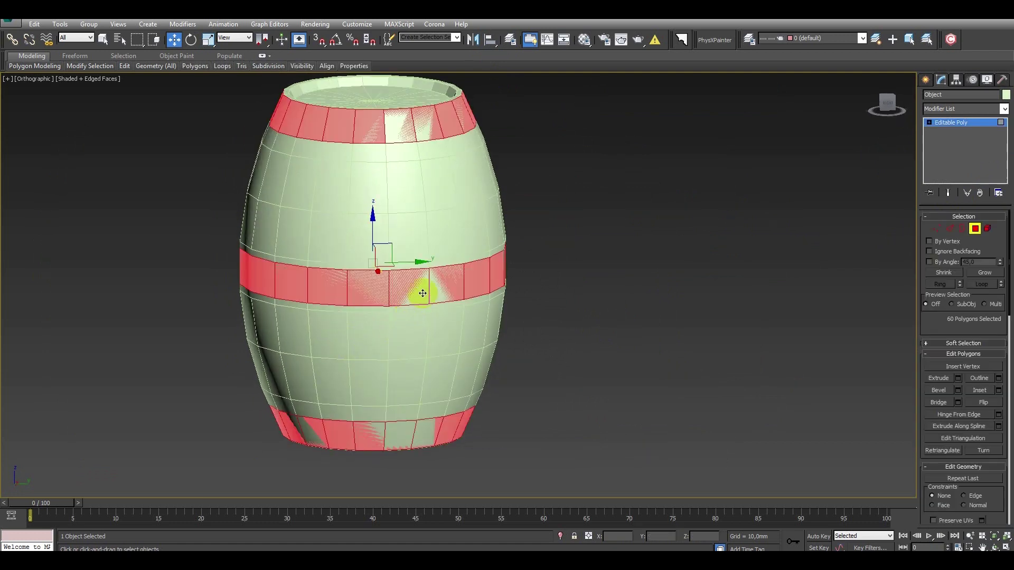
{"action": "left_click", "coordinate": [957, 378]}
{"action": "middle_click_drag", "start_coordinate": [506, 302], "coordinate": [504, 305], "text": "alt"}
{"action": "scroll", "coordinate": [289, 334], "scroll_direction": "up", "scroll_amount": 4}
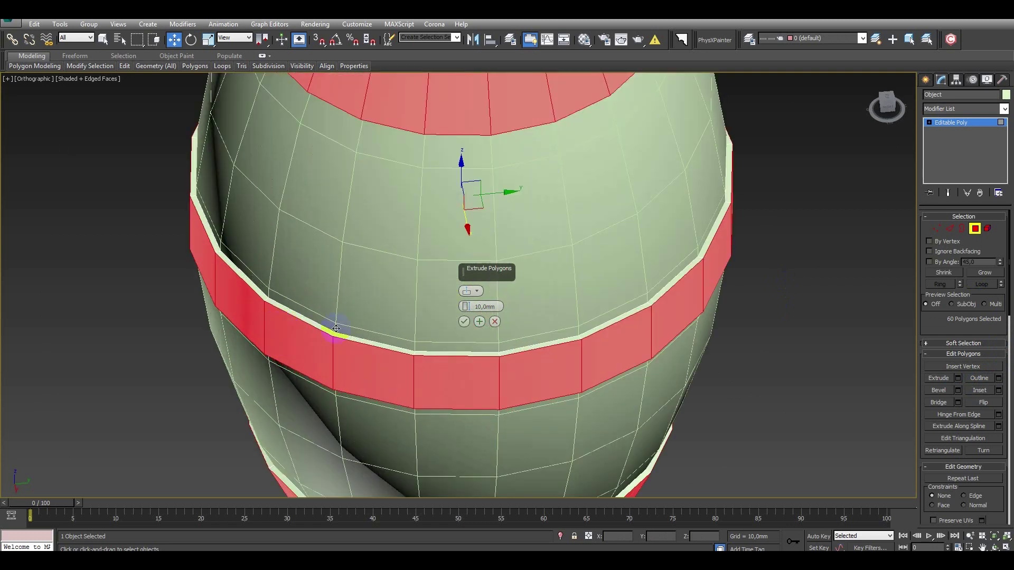
{"action": "left_click_drag", "start_coordinate": [468, 310], "coordinate": [465, 306]}
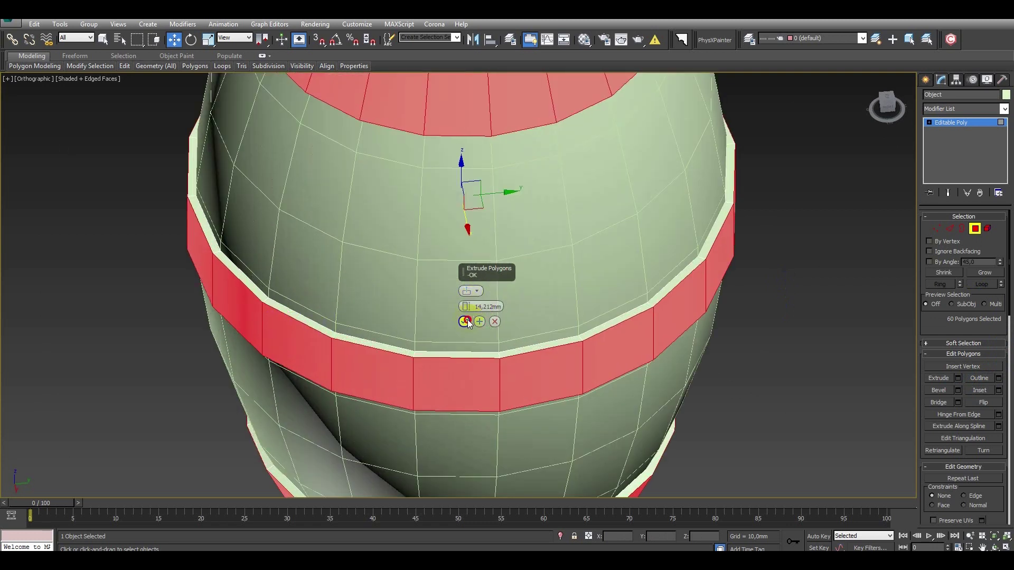
{"action": "left_click", "coordinate": [463, 321]}
{"action": "scroll", "coordinate": [431, 338], "scroll_direction": "down", "scroll_amount": 3}
{"action": "scroll", "coordinate": [434, 317], "scroll_direction": "down", "scroll_amount": 2}
{"action": "left_click", "coordinate": [949, 228], "text": "ctrl+shift"}
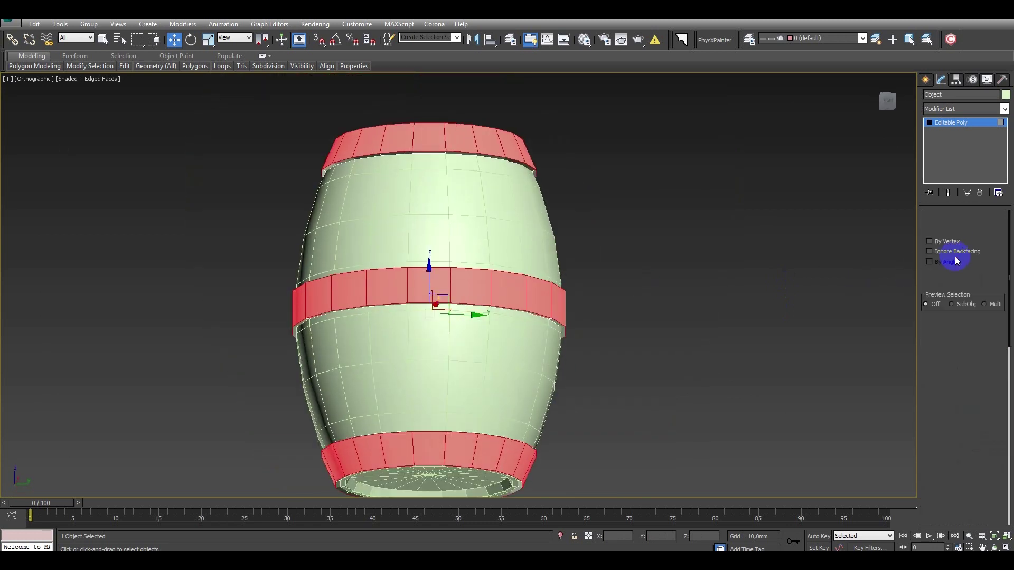
{"action": "left_click", "coordinate": [957, 402]}
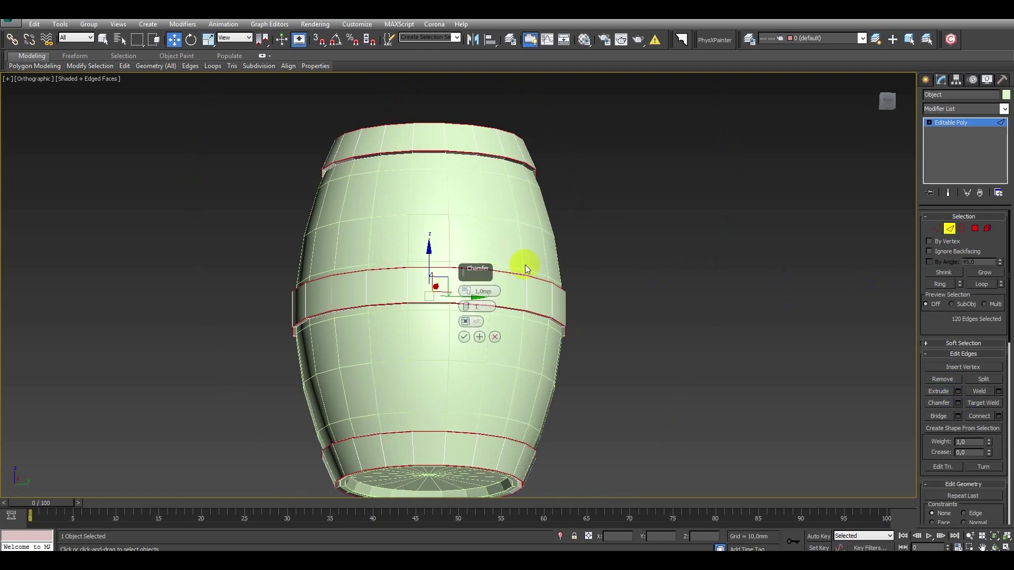
Chamfer the hoop border edges about 1.0 mm, giving 240 softened band edges.
{"action": "middle_click_drag", "start_coordinate": [549, 221], "coordinate": [516, 283], "text": "alt"}
{"action": "scroll", "coordinate": [362, 232], "scroll_direction": "up", "scroll_amount": 2}
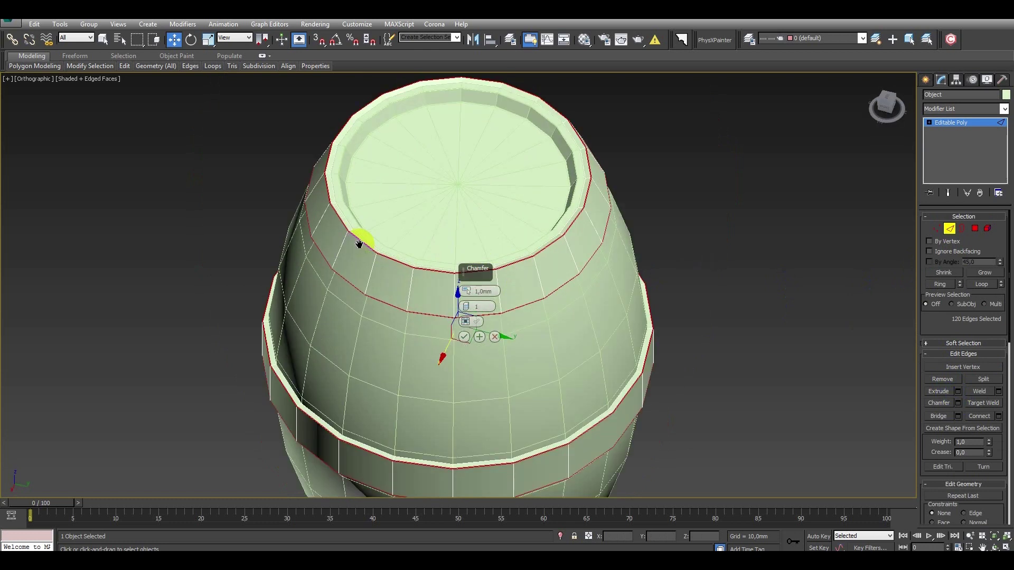
{"action": "scroll", "coordinate": [362, 233], "scroll_direction": "up", "scroll_amount": 3}
{"action": "left_click_drag", "start_coordinate": [466, 291], "coordinate": [468, 282]}
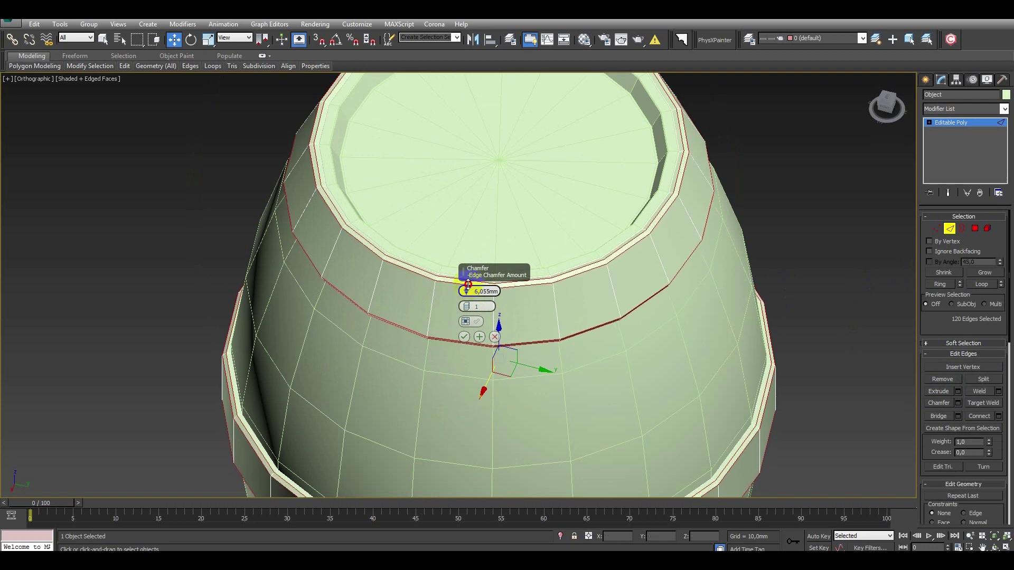
{"action": "left_click", "coordinate": [463, 337]}
{"action": "scroll", "coordinate": [463, 317], "scroll_direction": "down", "scroll_amount": 3}
{"action": "middle_click_drag", "start_coordinate": [467, 283], "coordinate": [477, 270], "text": "alt"}
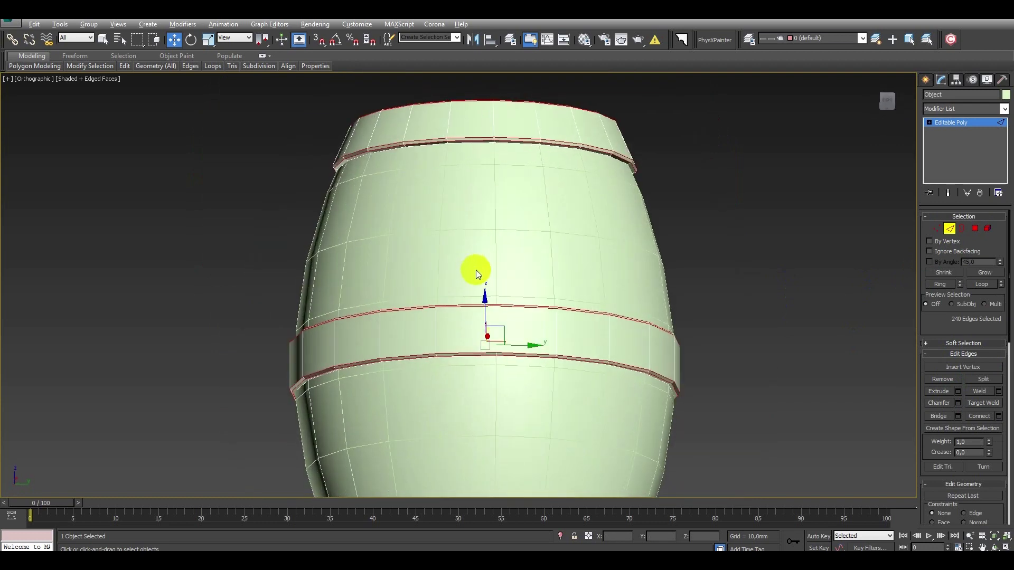
{"action": "scroll", "coordinate": [486, 277], "scroll_direction": "down", "scroll_amount": 1}
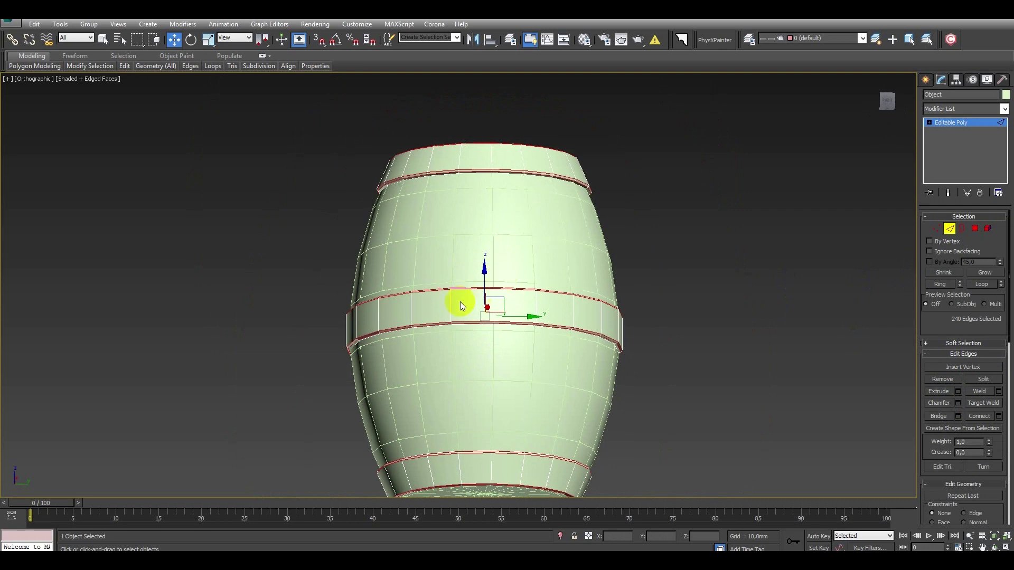
{"action": "scroll", "coordinate": [462, 300], "scroll_direction": "up", "scroll_amount": 3}
{"action": "scroll", "coordinate": [475, 275], "scroll_direction": "down", "scroll_amount": 4}
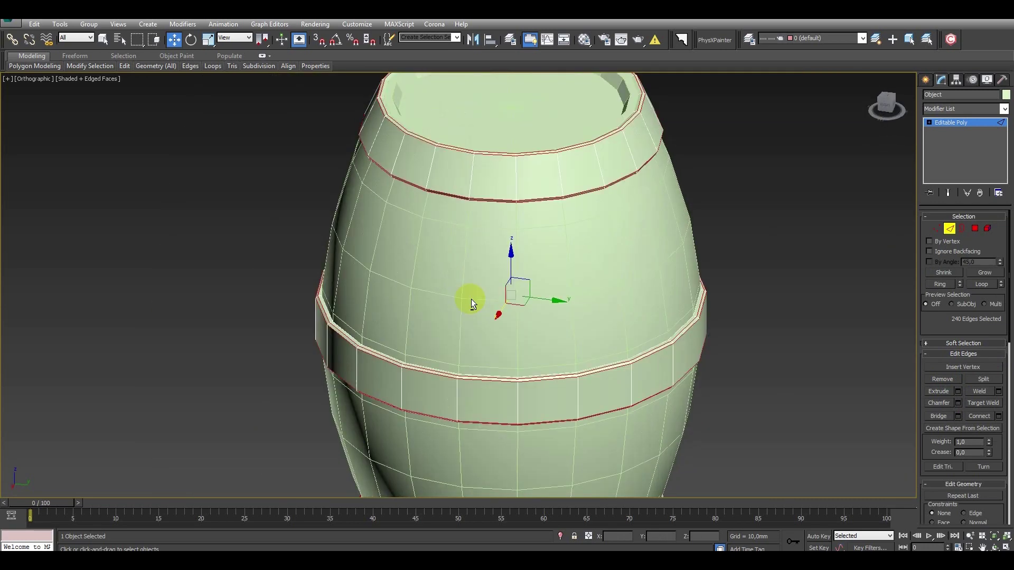
Select the barrel body Plane001 in Edge mode and view it from the Top.
{"action": "left_click", "coordinate": [952, 220]}
{"action": "left_click", "coordinate": [579, 285]}
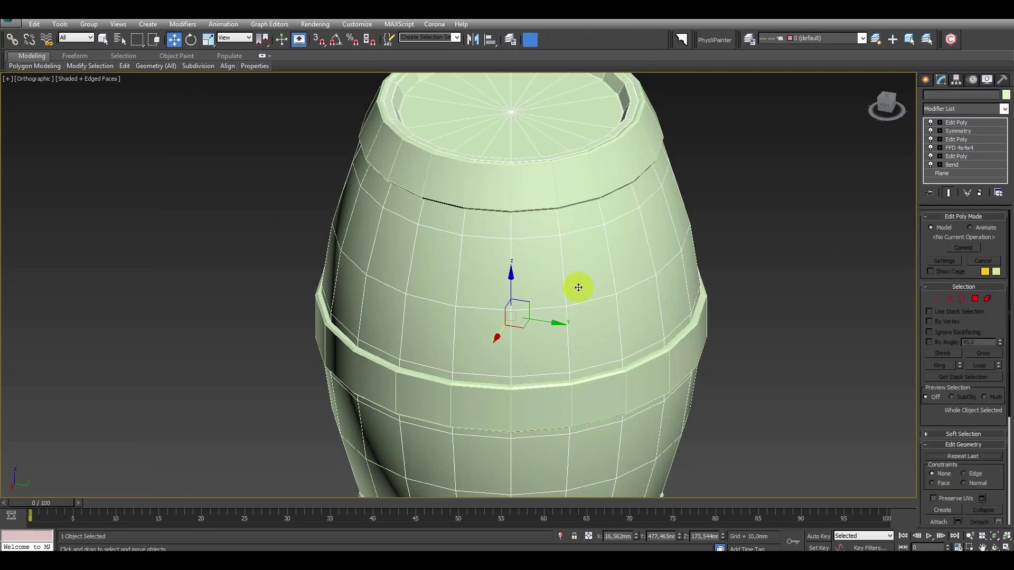
{"action": "scroll", "coordinate": [591, 288], "scroll_direction": "down", "scroll_amount": 3}
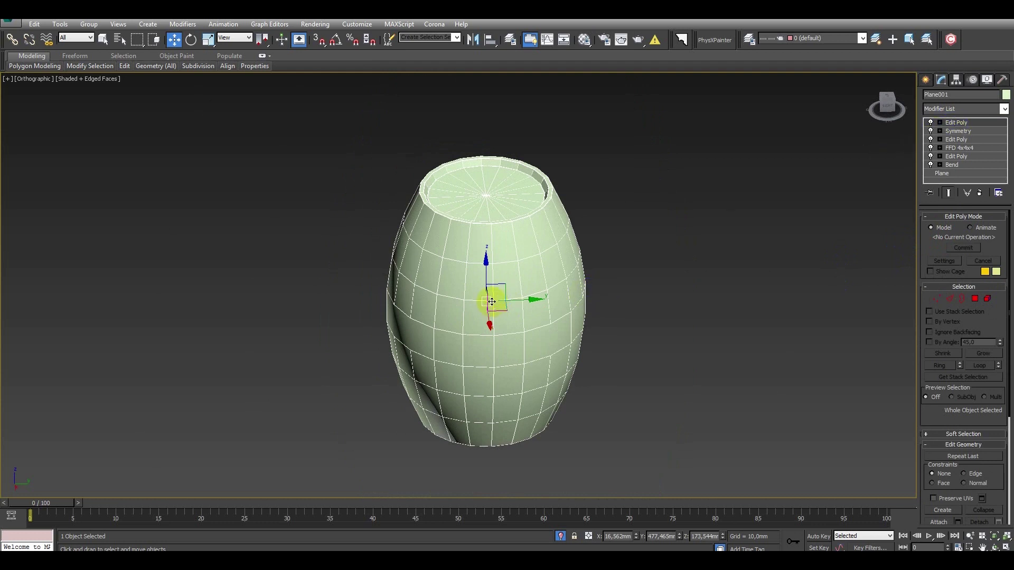
{"action": "key", "text": "2"}
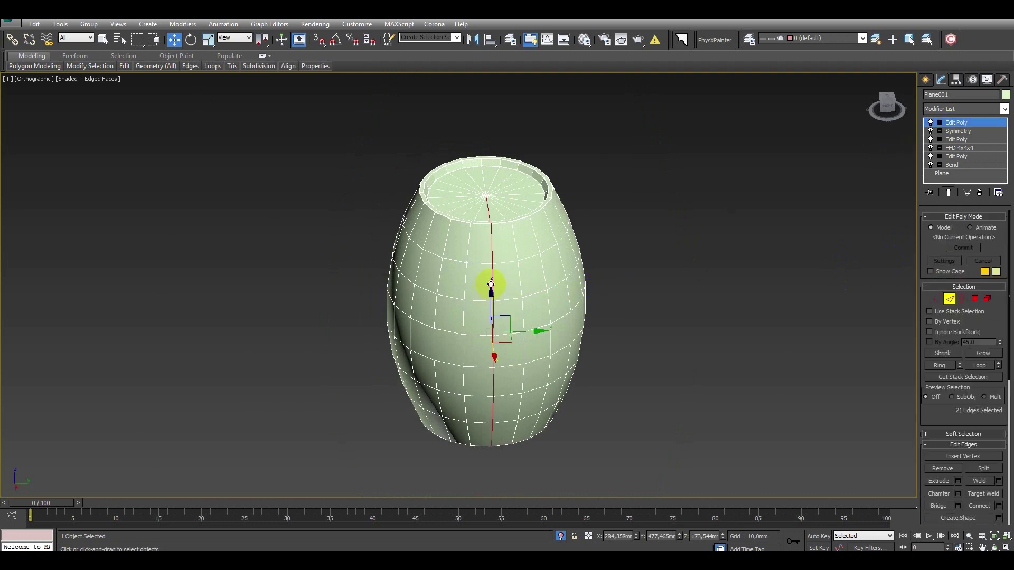
{"action": "middle_click_drag", "start_coordinate": [486, 288], "coordinate": [570, 299], "text": "alt"}
{"action": "key", "text": "t"}
{"action": "scroll", "coordinate": [521, 287], "scroll_direction": "down", "scroll_amount": 6}
Deselect the rim edges, keeping only a vertical plank seam column.
{"action": "left_click_drag", "start_coordinate": [333, 270], "coordinate": [460, 311]}
{"action": "scroll", "coordinate": [516, 288], "scroll_direction": "up", "scroll_amount": 5}
{"action": "scroll", "coordinate": [526, 274], "scroll_direction": "up", "scroll_amount": 3}
{"action": "left_click_drag", "start_coordinate": [520, 283], "coordinate": [543, 299]}
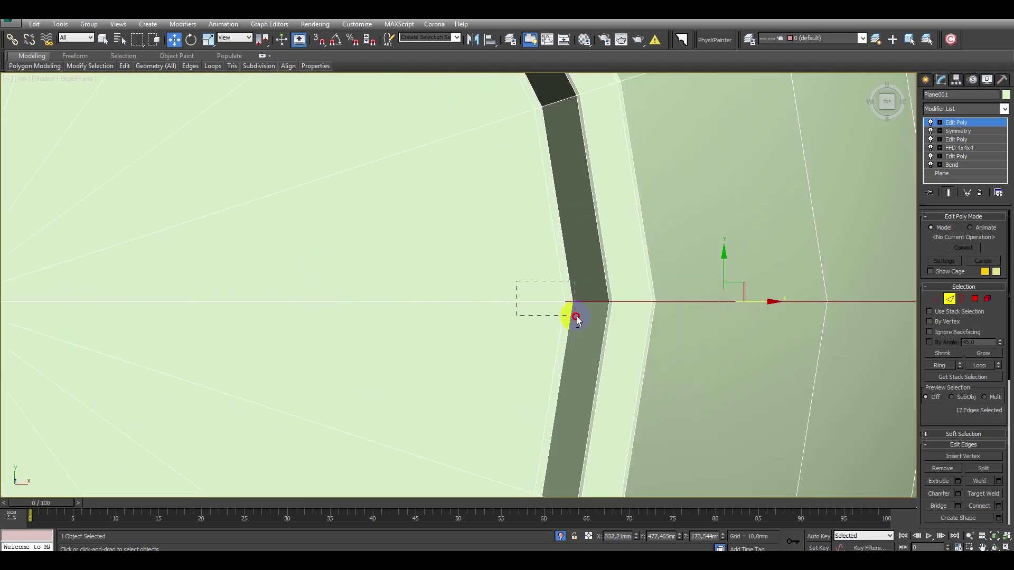
{"action": "left_click_drag", "start_coordinate": [569, 318], "coordinate": [563, 317], "text": "alt"}
{"action": "scroll", "coordinate": [562, 316], "scroll_direction": "down", "scroll_amount": 5}
{"action": "middle_click_drag", "start_coordinate": [562, 317], "coordinate": [522, 265], "text": "alt"}
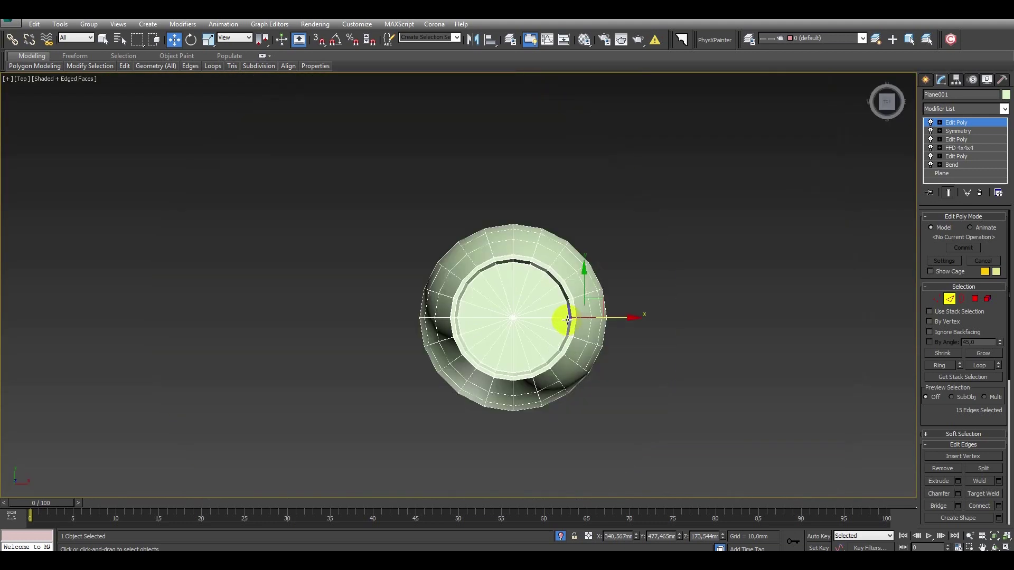
{"action": "scroll", "coordinate": [568, 218], "scroll_direction": "up", "scroll_amount": 3}
{"action": "scroll", "coordinate": [568, 218], "scroll_direction": "up", "scroll_amount": 3}
{"action": "scroll", "coordinate": [606, 229], "scroll_direction": "down", "scroll_amount": 3}
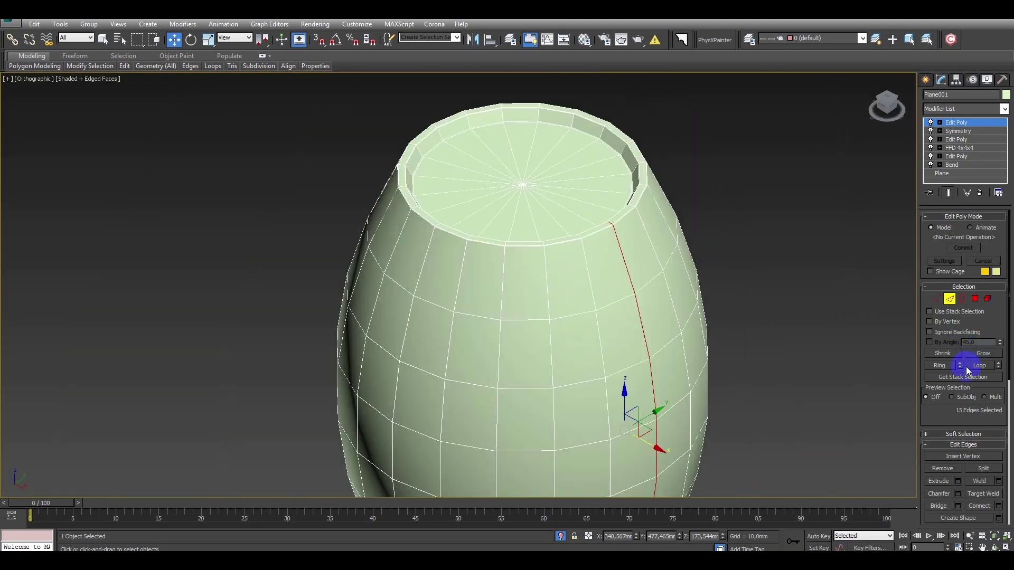
Ring the selection around all plank seams, then undo an accidental edge removal.
{"action": "left_click", "coordinate": [943, 372]}
{"action": "middle_click_drag", "start_coordinate": [613, 211], "coordinate": [616, 242], "text": "alt"}
{"action": "scroll", "coordinate": [648, 226], "scroll_direction": "up", "scroll_amount": 2}
{"action": "scroll", "coordinate": [647, 226], "scroll_direction": "up", "scroll_amount": 3}
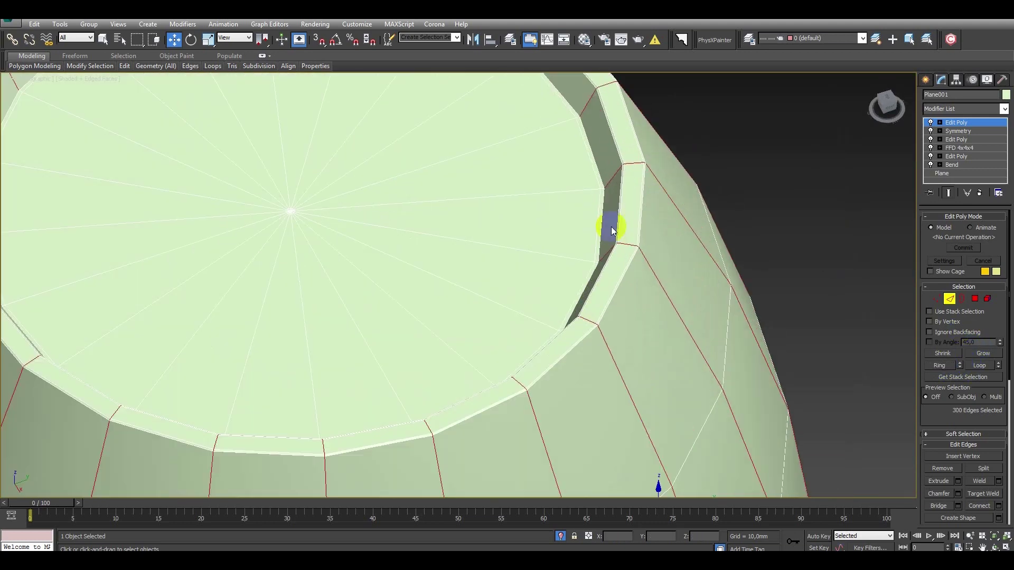
{"action": "left_click", "coordinate": [956, 469]}
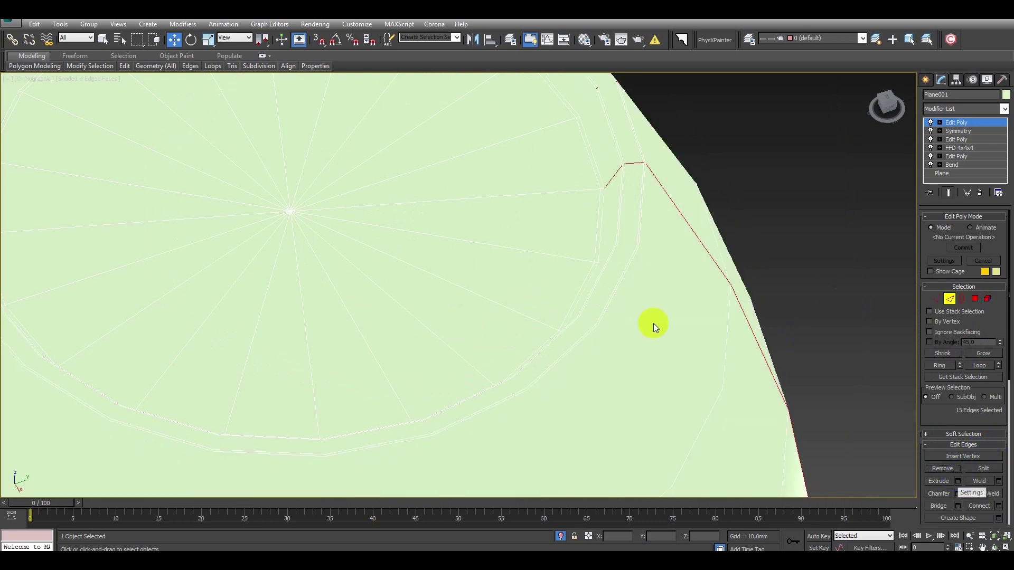
{"action": "scroll", "coordinate": [657, 318], "scroll_direction": "down", "scroll_amount": 5}
{"action": "key", "text": "ctrl+z"}
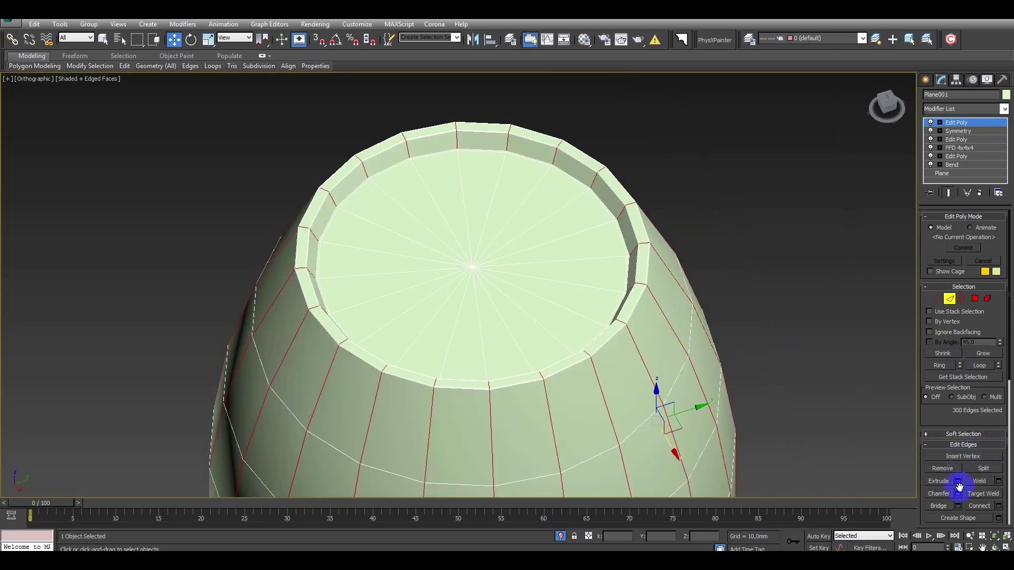
Extrude the plank seam edges inward as grooves, -5 mm high and about 1.7 mm wide.
{"action": "left_click", "coordinate": [959, 486]}
{"action": "middle_click_drag", "start_coordinate": [704, 362], "coordinate": [548, 315], "text": "alt"}
{"action": "scroll", "coordinate": [524, 274], "scroll_direction": "up", "scroll_amount": 4}
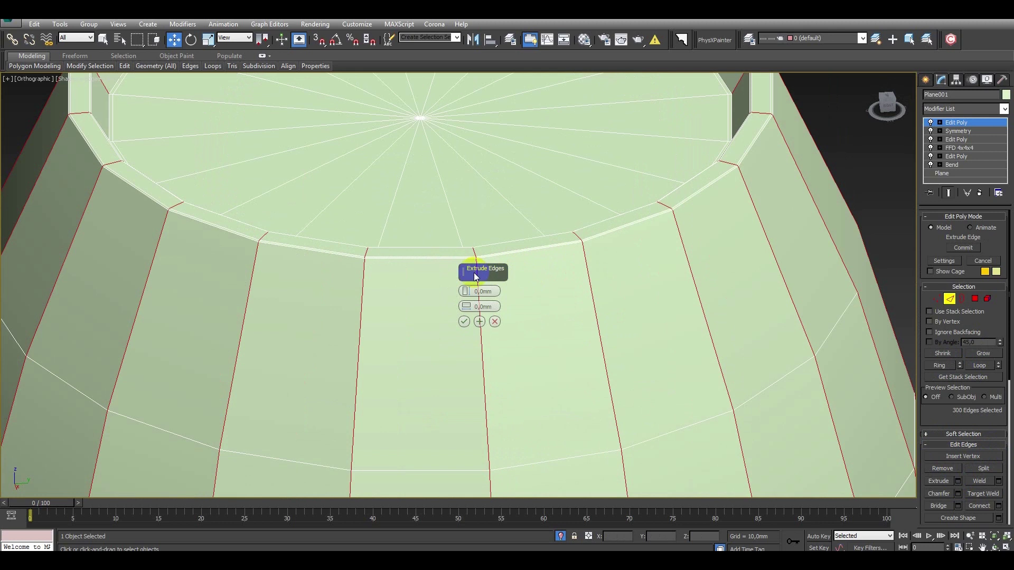
{"action": "left_click_drag", "start_coordinate": [467, 296], "coordinate": [485, 302]}
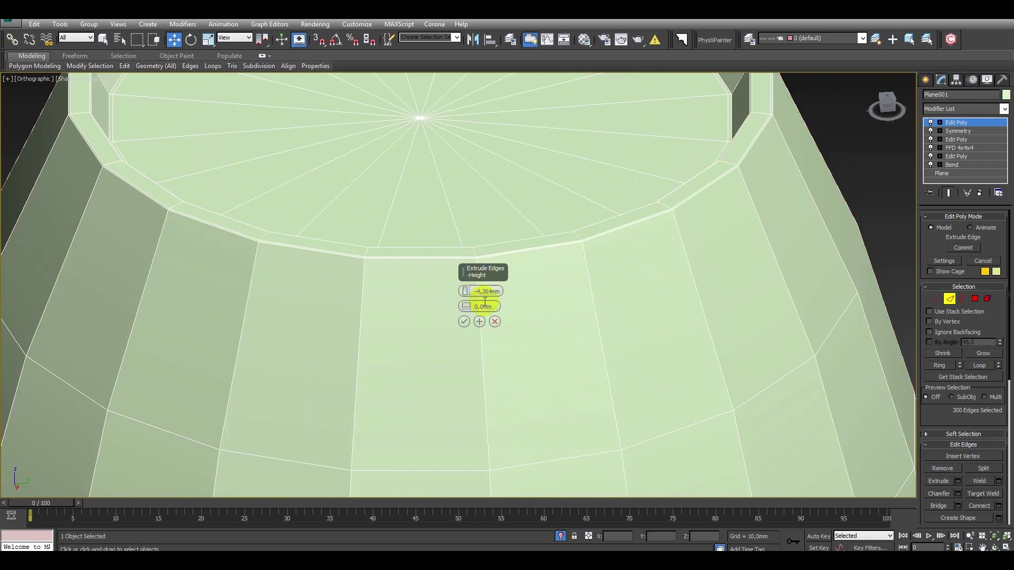
{"action": "type", "text": "-7"}
{"action": "key", "text": "Return"}
{"action": "left_click", "coordinate": [472, 309]}
{"action": "left_click", "coordinate": [469, 307]}
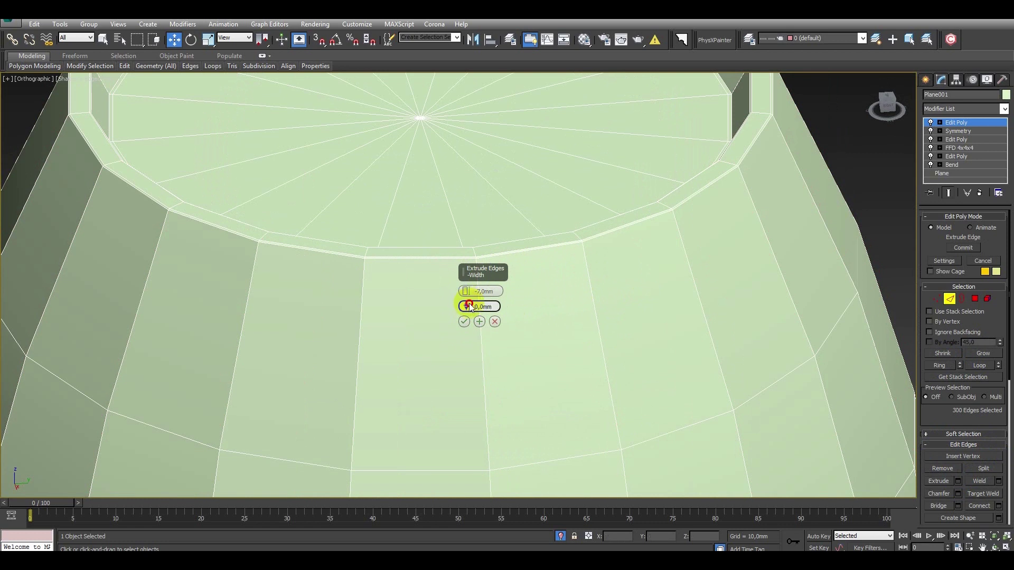
{"action": "left_click_drag", "start_coordinate": [469, 306], "coordinate": [466, 305]}
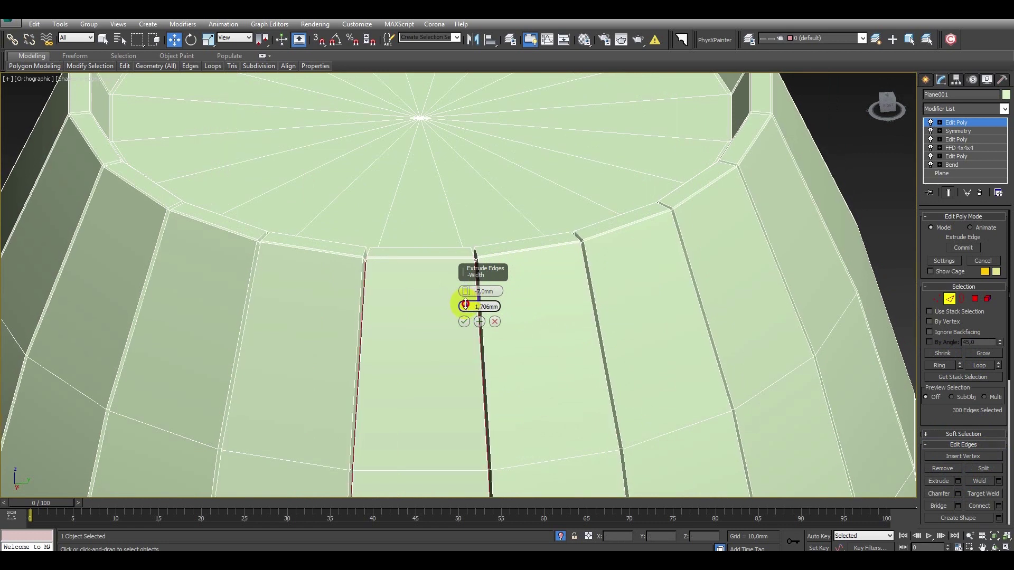
{"action": "type", "text": "-5"}
{"action": "key", "text": "Return"}
{"action": "left_click", "coordinate": [461, 322]}
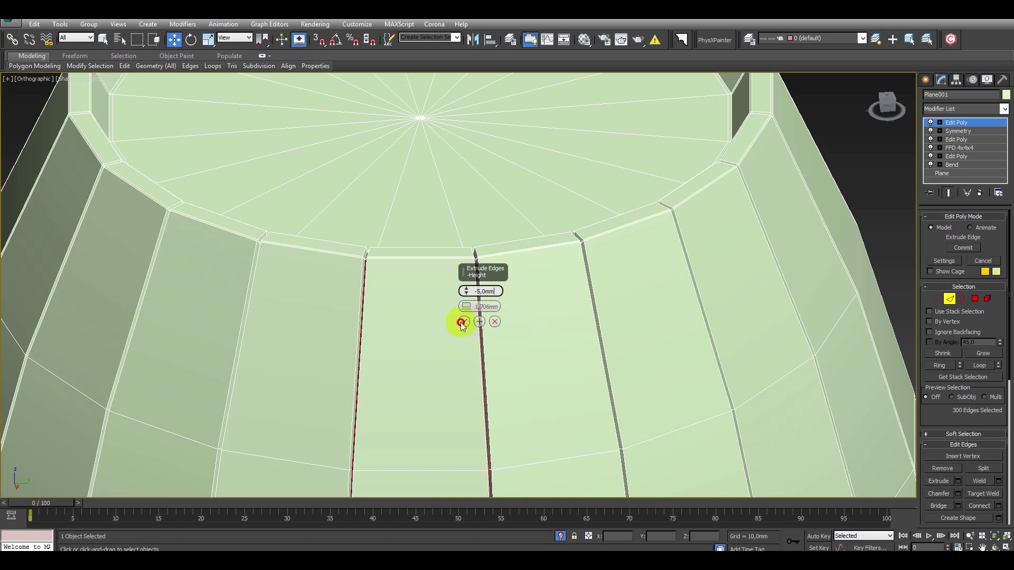
{"action": "double_click", "coordinate": [481, 276]}
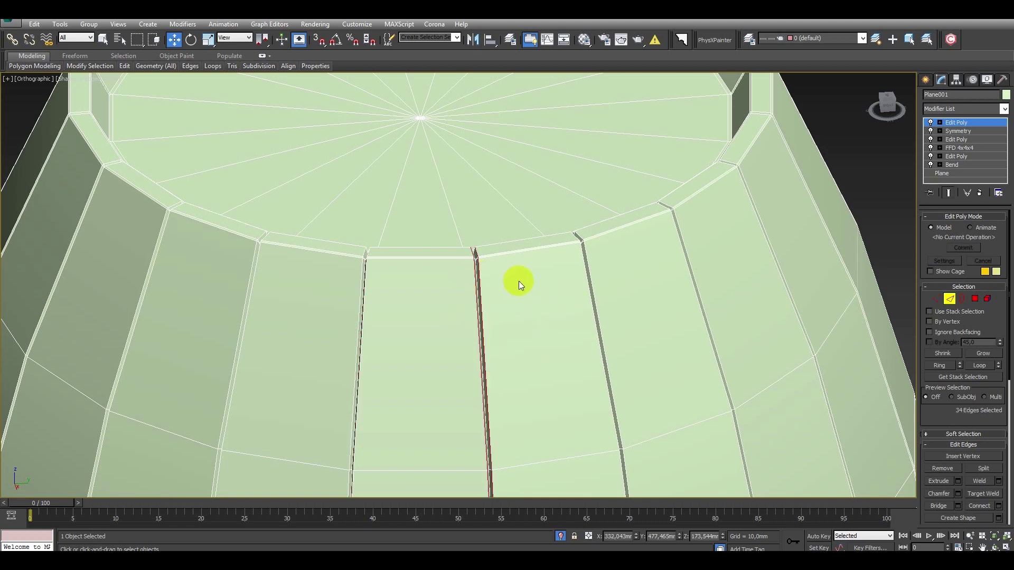
Extend the edge selection to all similar groove edges with Modify Selection > Similar.
{"action": "middle_click_drag", "start_coordinate": [517, 280], "coordinate": [521, 285], "text": "alt"}
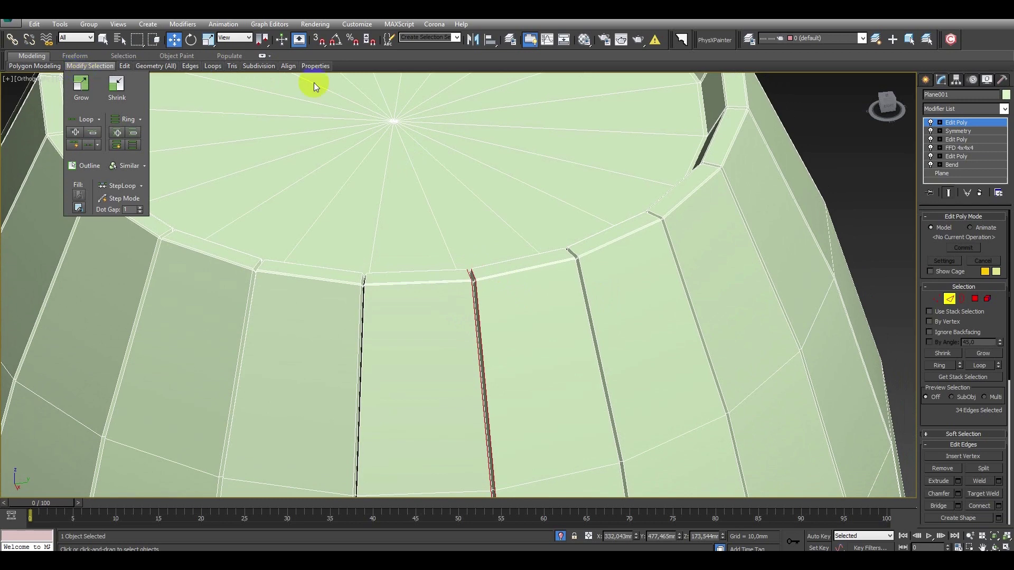
{"action": "right_click", "coordinate": [998, 52]}
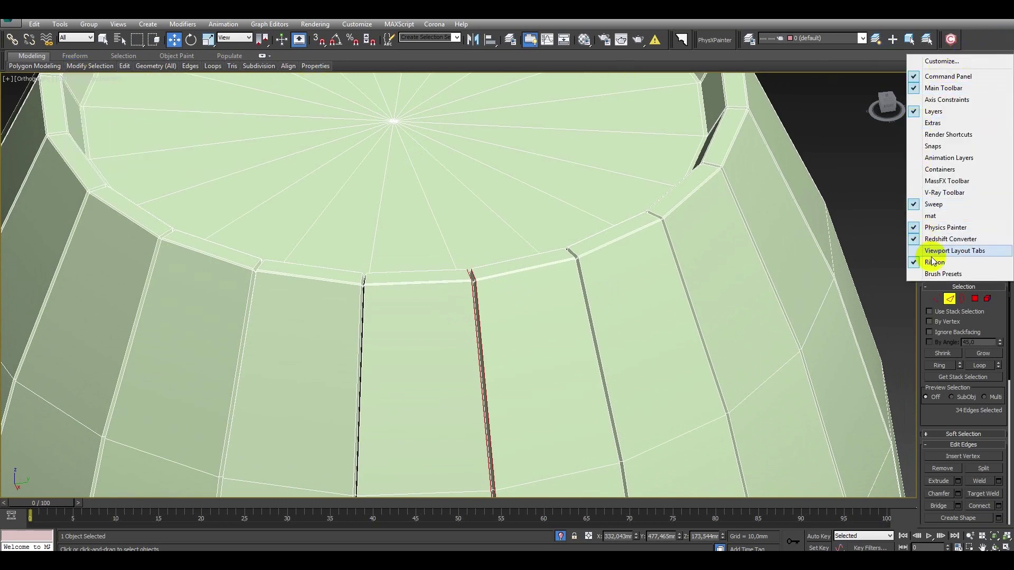
{"action": "left_click", "coordinate": [921, 262]}
{"action": "right_click", "coordinate": [996, 45]}
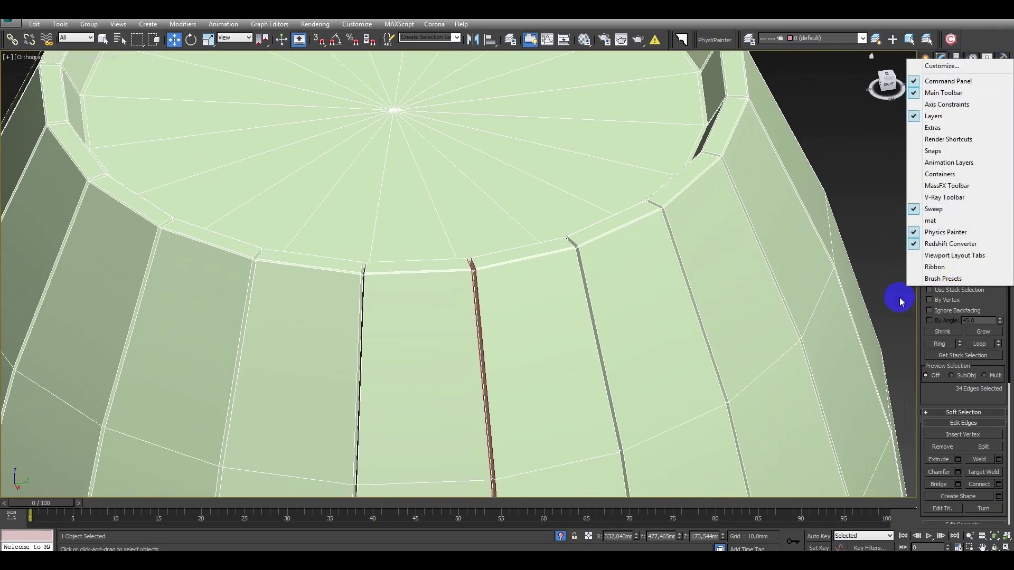
{"action": "left_click", "coordinate": [919, 264]}
{"action": "left_click", "coordinate": [69, 68]}
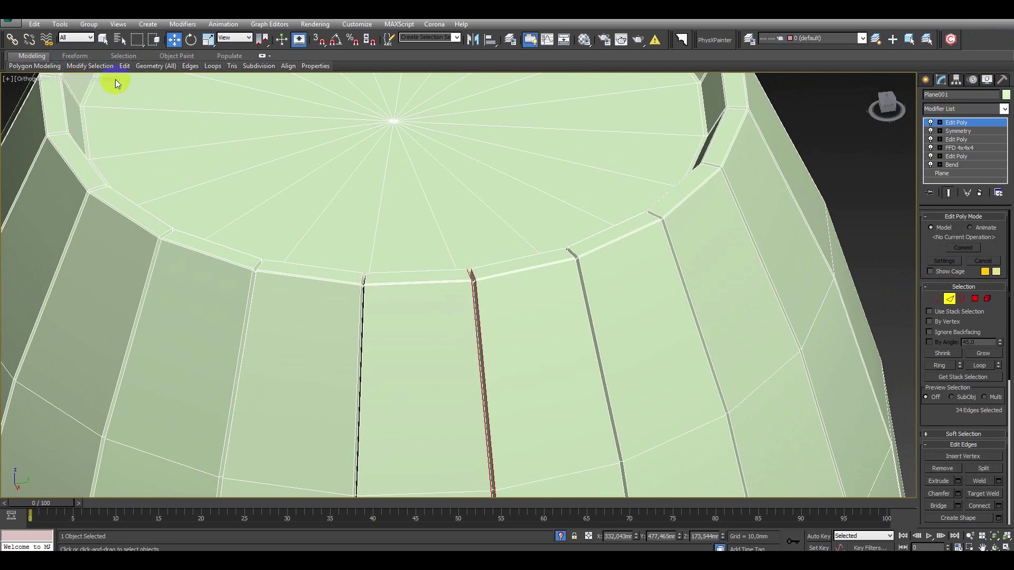
{"action": "left_click", "coordinate": [119, 168]}
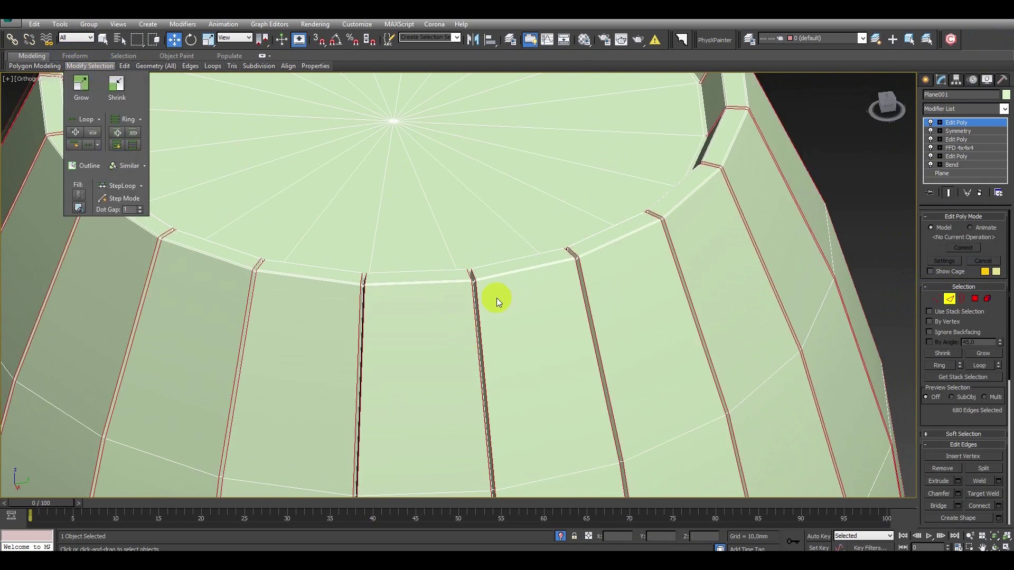
{"action": "scroll", "coordinate": [463, 310], "scroll_direction": "down", "scroll_amount": 3}
{"action": "scroll", "coordinate": [528, 300], "scroll_direction": "up", "scroll_amount": 5}
{"action": "scroll", "coordinate": [529, 300], "scroll_direction": "up", "scroll_amount": 3}
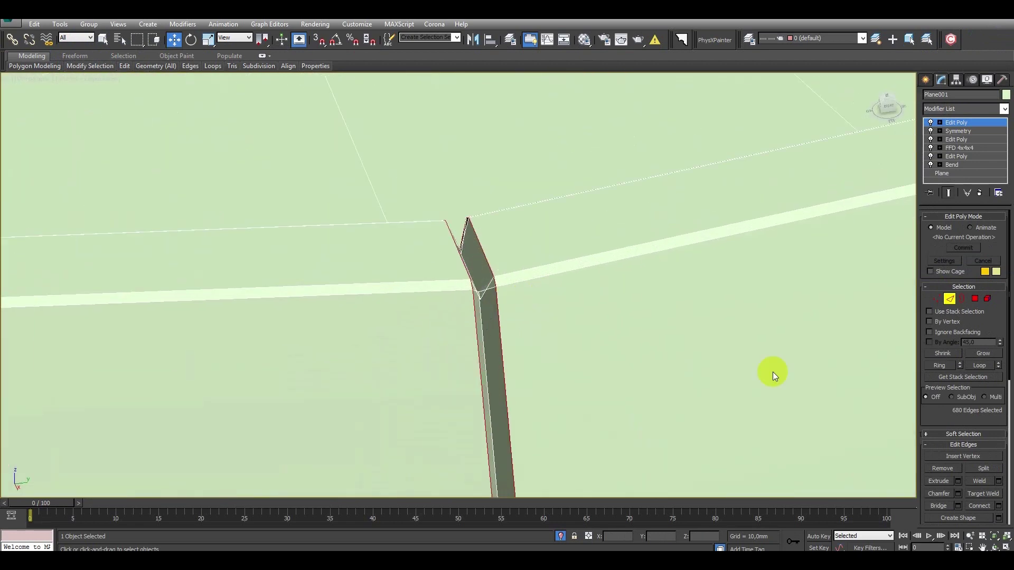
Chamfer the selected groove edges by about 1.5 mm.
{"action": "left_click", "coordinate": [958, 494]}
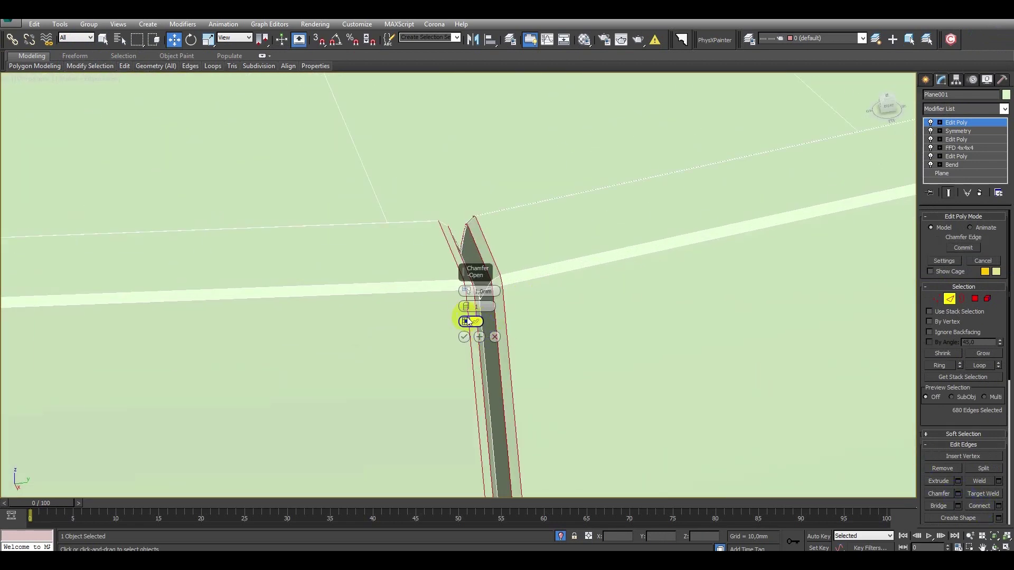
{"action": "left_click_drag", "start_coordinate": [465, 292], "coordinate": [464, 288]}
{"action": "left_click", "coordinate": [464, 337]}
{"action": "scroll", "coordinate": [464, 322], "scroll_direction": "down", "scroll_amount": 10}
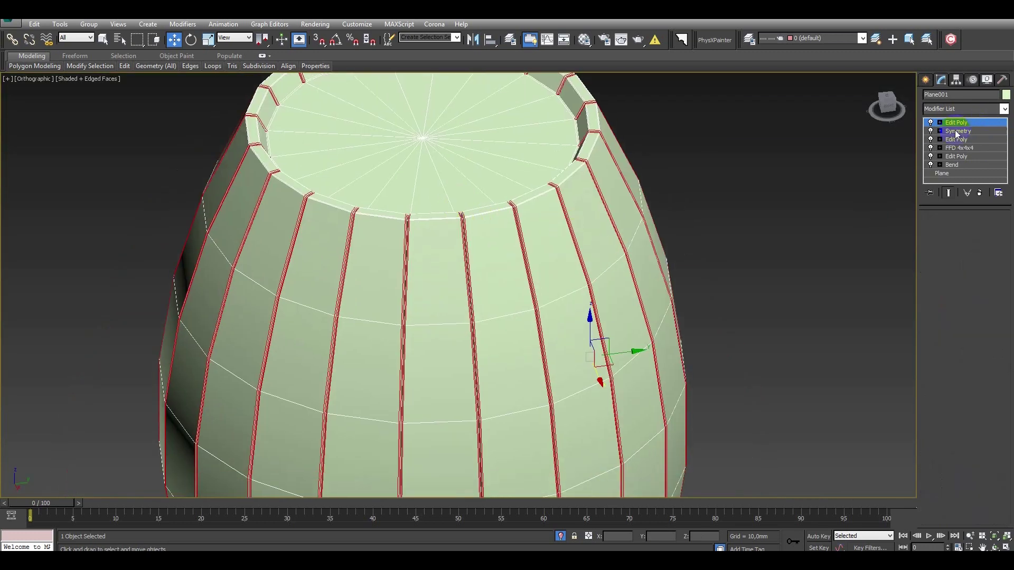
{"action": "scroll", "coordinate": [566, 301], "scroll_direction": "down", "scroll_amount": 5}
{"action": "middle_click_drag", "start_coordinate": [566, 301], "coordinate": [525, 272], "text": "alt"}
{"action": "key", "text": "F4"}
{"action": "middle_click_drag", "start_coordinate": [576, 310], "coordinate": [571, 323], "text": "alt"}
Unhide all hidden objects and region-select both the barrel and the hoops.
{"action": "right_click", "coordinate": [571, 323]}
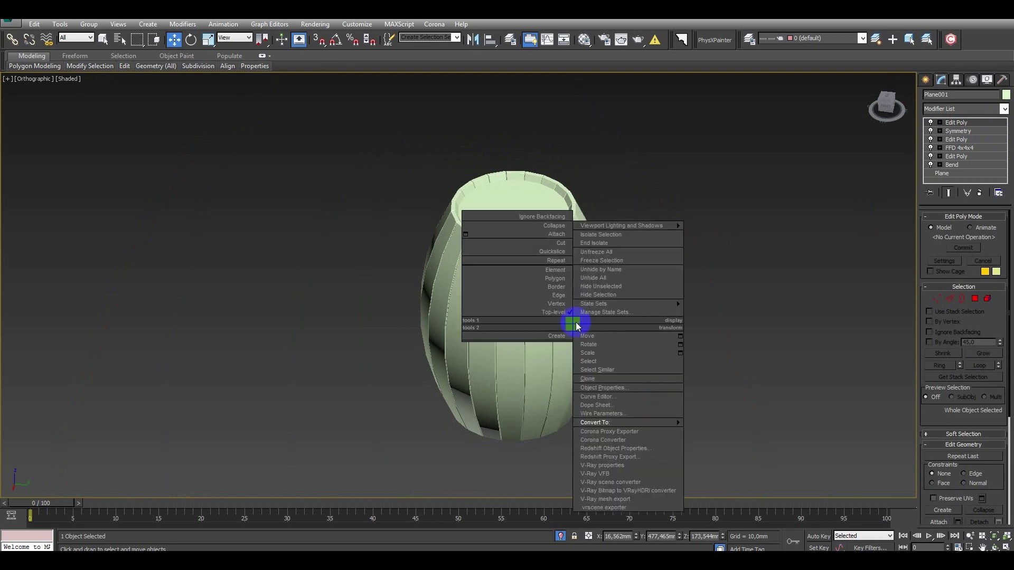
{"action": "left_click", "coordinate": [589, 280]}
{"action": "left_click_drag", "start_coordinate": [758, 441], "coordinate": [348, 154]}
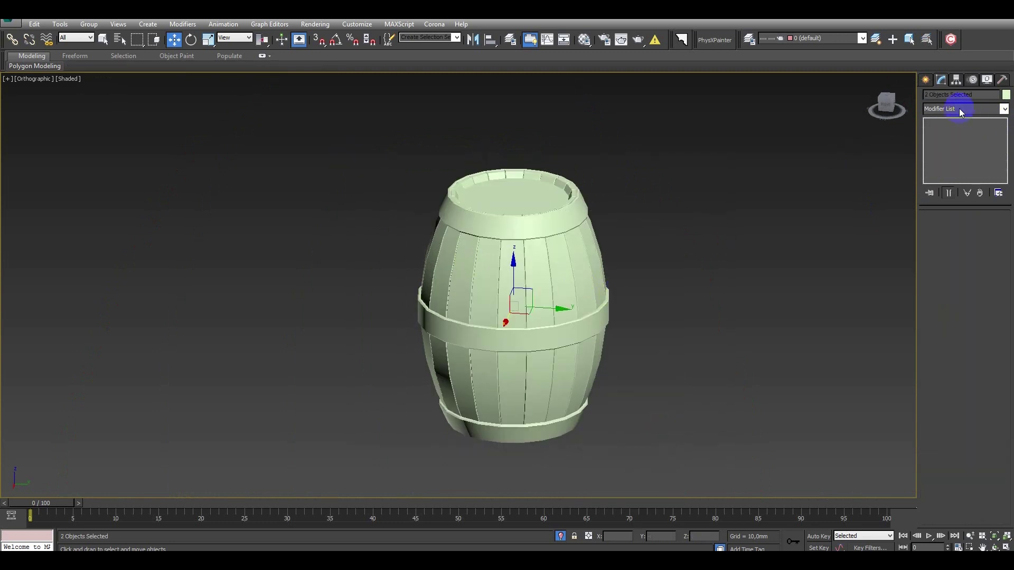
{"action": "key", "text": "F4"}
{"action": "mouse_move", "coordinate": [534, 204]}
{"action": "middle_mouse_down", "text": "alt"}
{"action": "mouse_move", "coordinate": [539, 272]}
{"action": "mouse_move", "coordinate": [534, 207]}
{"action": "middle_mouse_up", "text": "alt"}
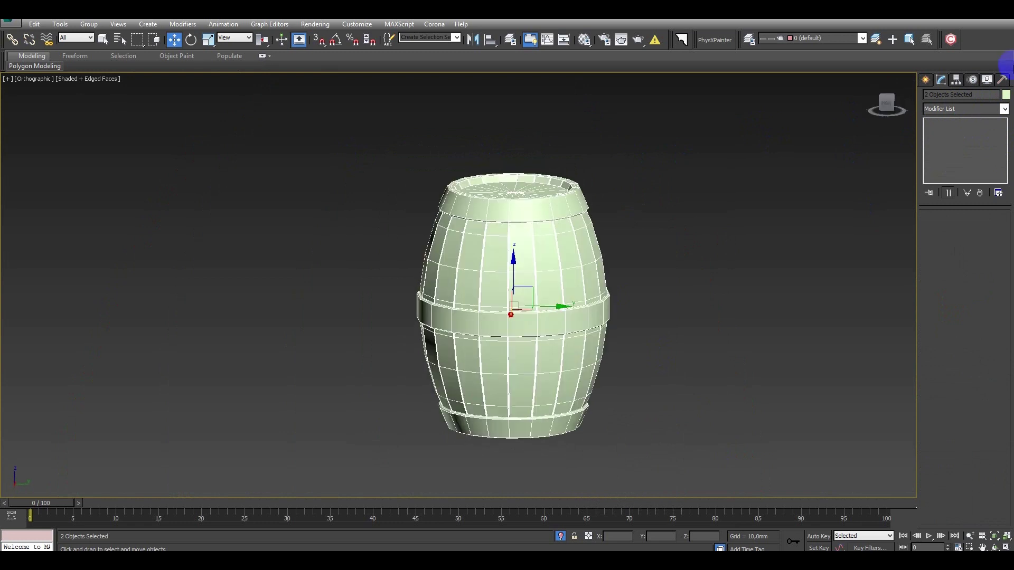
Add a MeshSmooth modifier to the barrel and hoops with Iterations set to 2.
{"action": "left_click", "coordinate": [958, 109]}
{"action": "scroll", "coordinate": [958, 113], "scroll_direction": "down", "scroll_amount": 3}
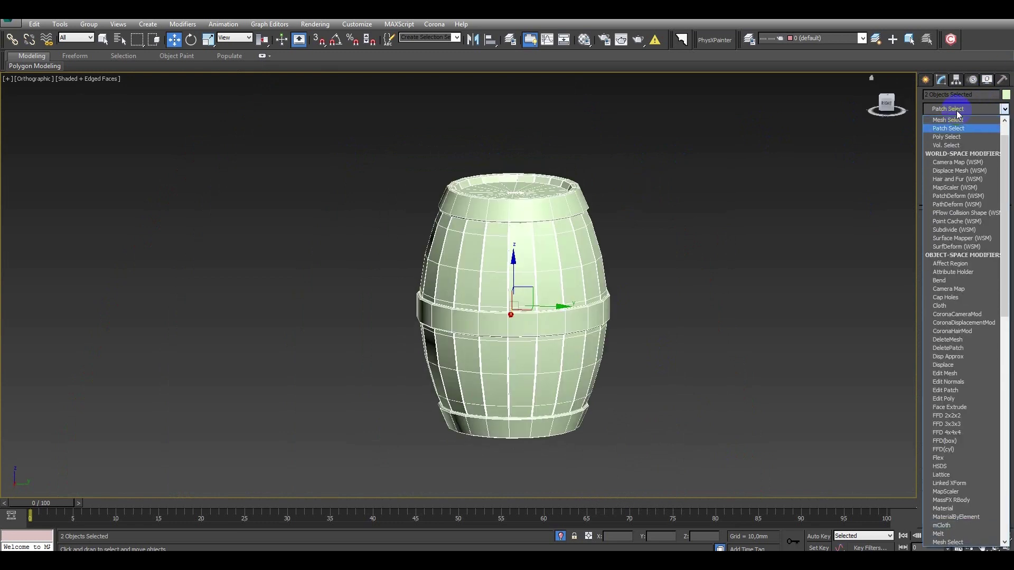
{"action": "scroll", "coordinate": [956, 110], "scroll_direction": "down", "scroll_amount": 5}
{"action": "scroll", "coordinate": [955, 110], "scroll_direction": "down", "scroll_amount": 3}
{"action": "scroll", "coordinate": [956, 110], "scroll_direction": "down", "scroll_amount": 1}
{"action": "left_click", "coordinate": [955, 110]}
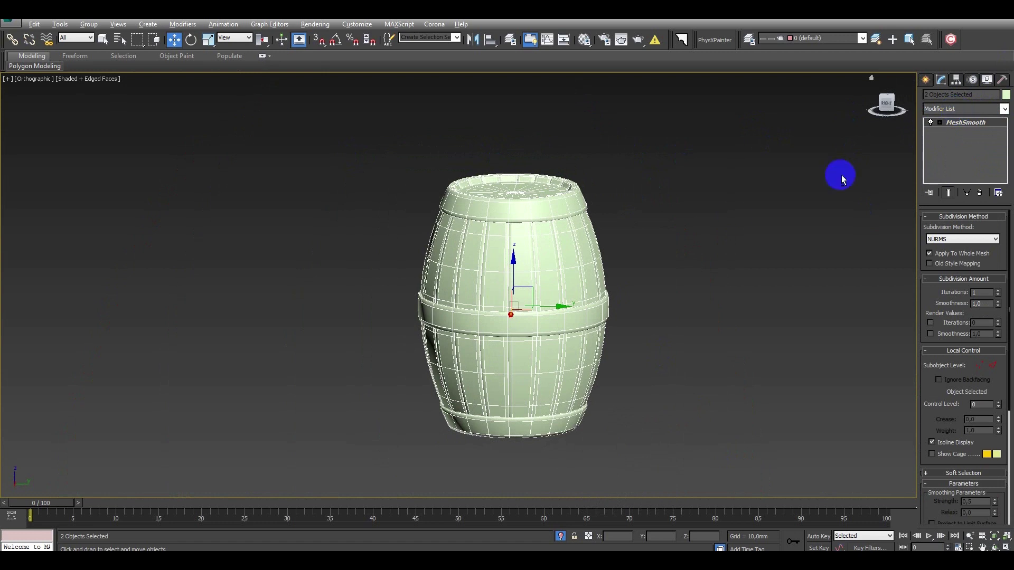
{"action": "middle_click_drag", "start_coordinate": [607, 259], "coordinate": [618, 272], "text": "alt"}
{"action": "key", "text": "F4"}
{"action": "left_click", "coordinate": [997, 290]}
{"action": "middle_click_drag", "start_coordinate": [493, 333], "coordinate": [520, 326], "text": "alt"}
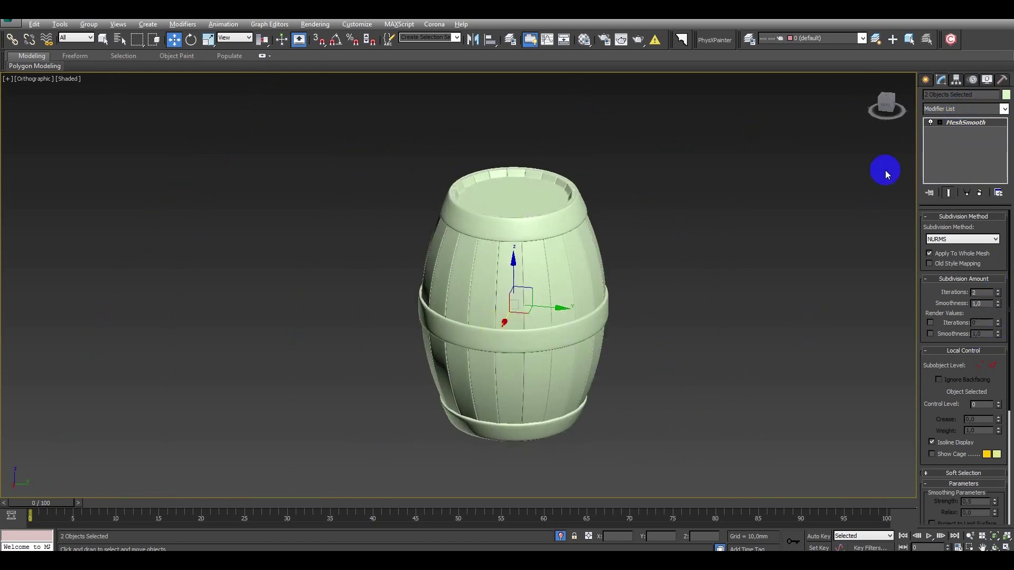
Isolate the hoops and, in Front view, select the vertical edges of all three rings.
{"action": "left_click", "coordinate": [585, 316]}
{"action": "key", "text": "alt+q"}
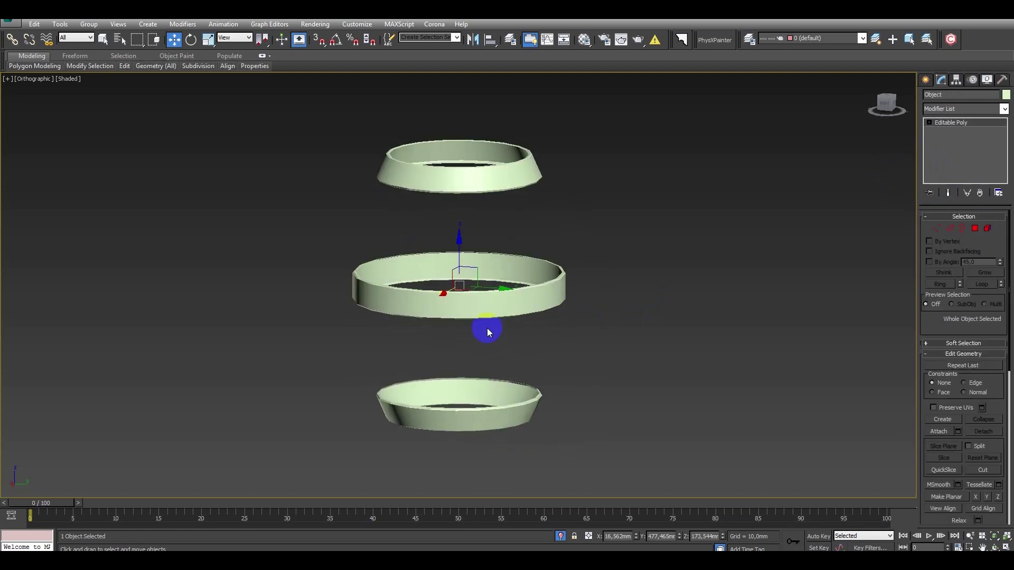
{"action": "key", "text": "F4"}
{"action": "key", "text": "f"}
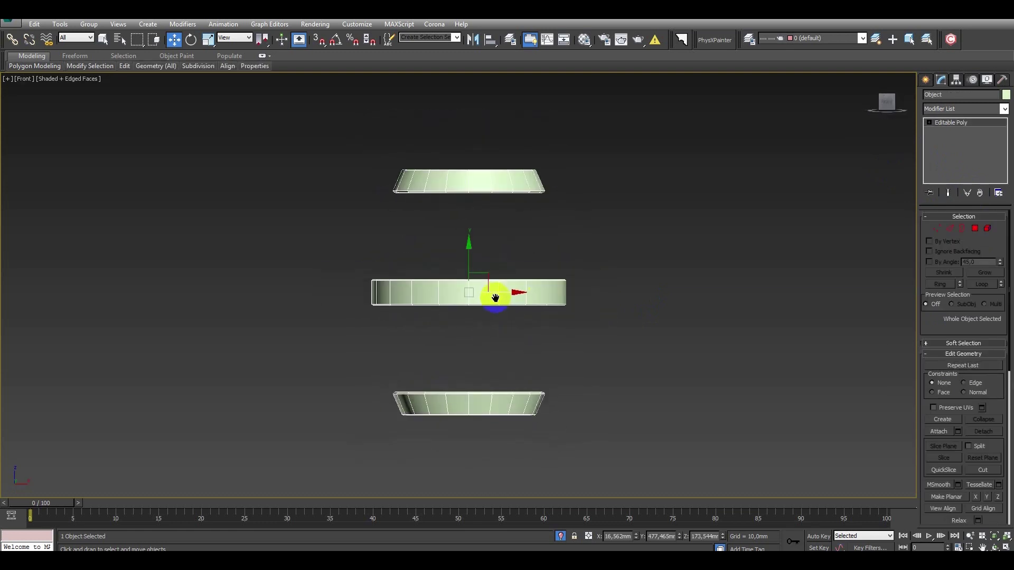
{"action": "key", "text": "2"}
{"action": "left_click_drag", "start_coordinate": [375, 174], "coordinate": [585, 182]}
{"action": "left_click_drag", "start_coordinate": [334, 291], "coordinate": [561, 299]}
{"action": "left_click_drag", "start_coordinate": [434, 420], "coordinate": [605, 410], "text": "ctrl"}
Connect the selected edges with 2 segments, pinched toward the ring rims (Pinch 77).
{"action": "left_click", "coordinate": [997, 416]}
{"action": "left_click", "coordinate": [479, 291]}
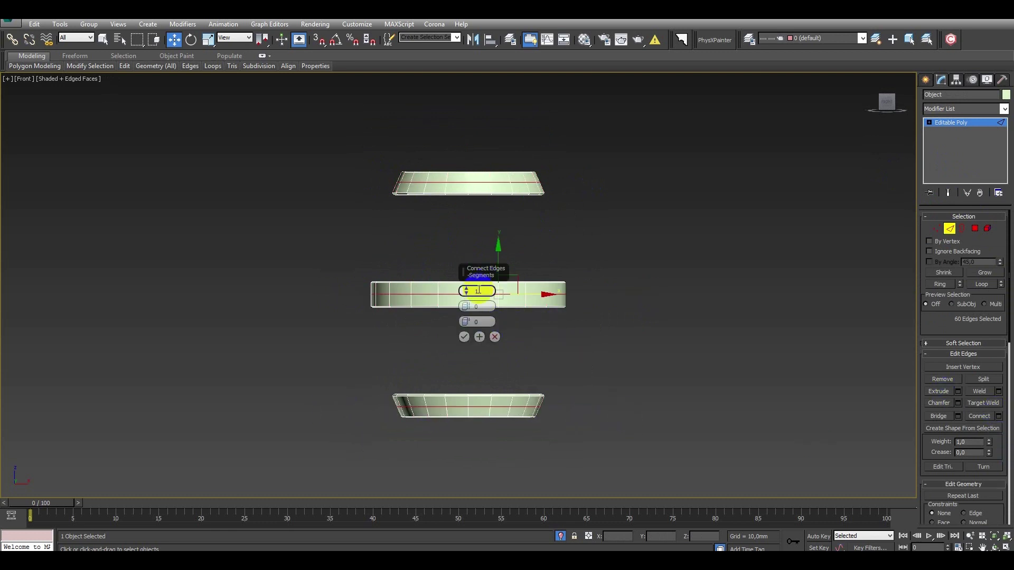
{"action": "left_click_drag", "start_coordinate": [467, 292], "coordinate": [552, 228]}
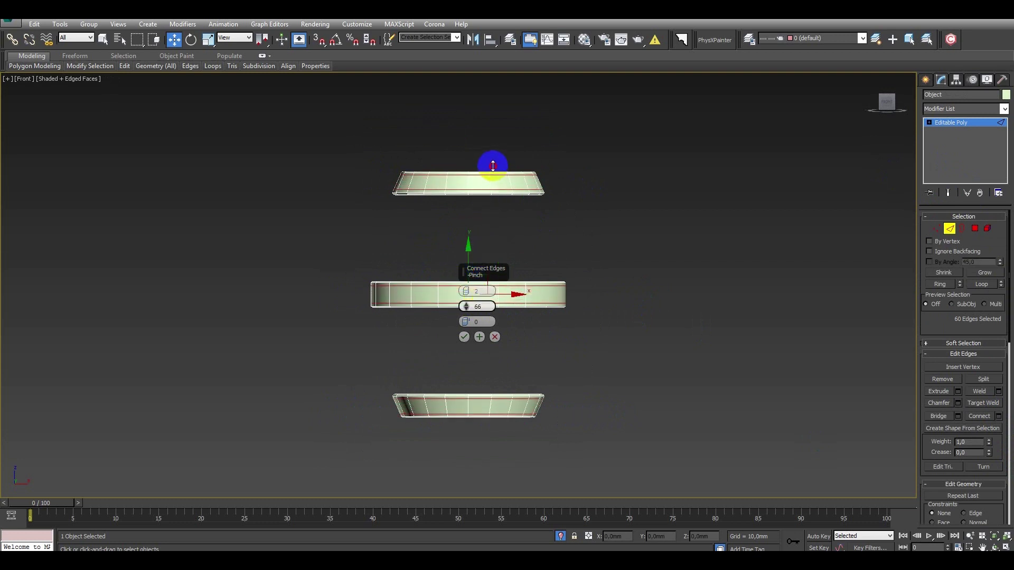
{"action": "scroll", "coordinate": [539, 264], "scroll_direction": "up", "scroll_amount": 3}
{"action": "scroll", "coordinate": [516, 301], "scroll_direction": "up", "scroll_amount": 2}
{"action": "left_click_drag", "start_coordinate": [475, 306], "coordinate": [473, 263]}
{"action": "left_click", "coordinate": [464, 336]}
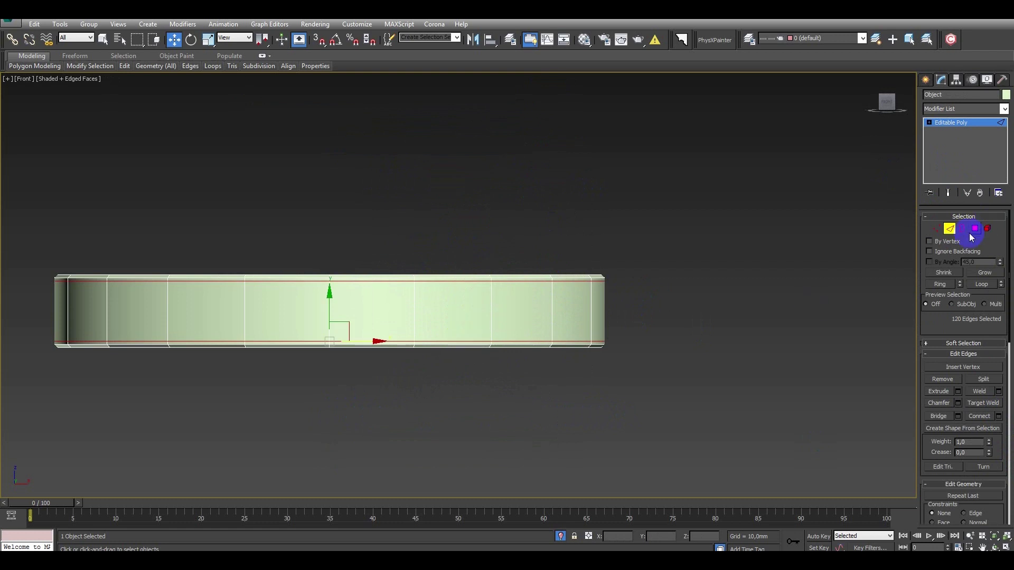
{"action": "left_click", "coordinate": [950, 228]}
{"action": "scroll", "coordinate": [654, 264], "scroll_direction": "down", "scroll_amount": 5}
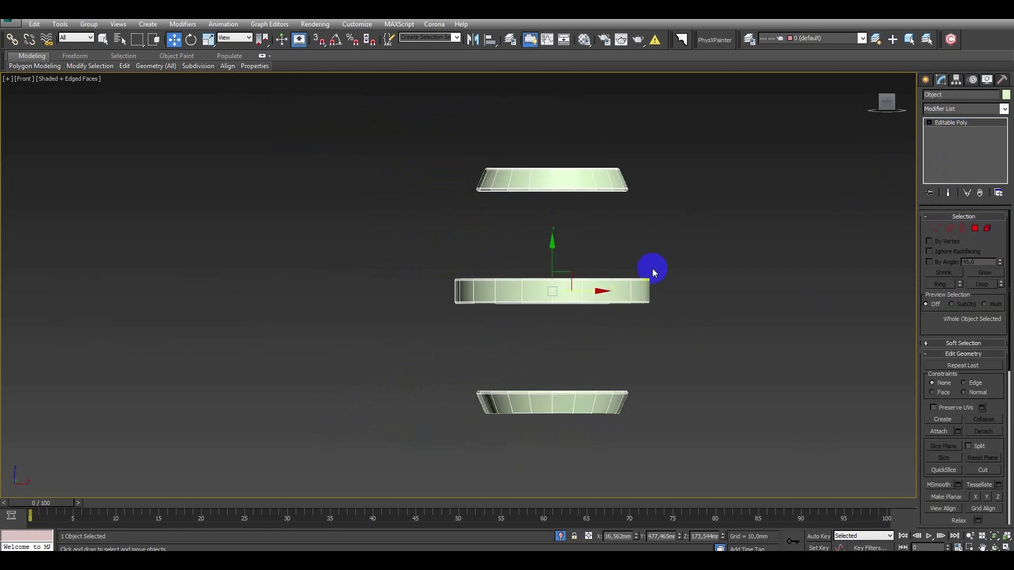
Create a small sphere to the right of the hoop rings.
{"action": "left_click", "coordinate": [925, 80]}
{"action": "middle_click_drag", "start_coordinate": [664, 287], "coordinate": [644, 292]}
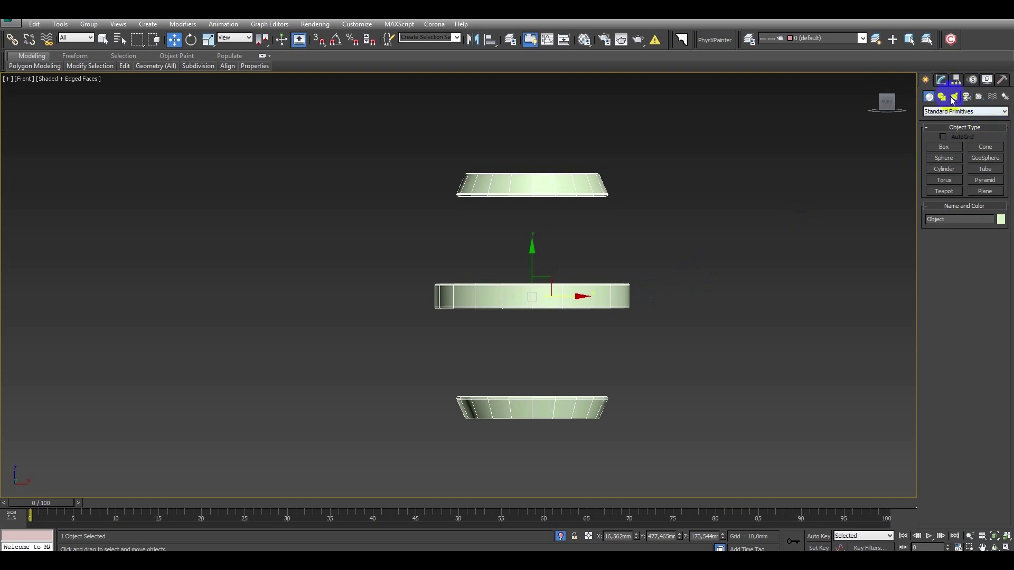
{"action": "left_click", "coordinate": [944, 159]}
{"action": "scroll", "coordinate": [636, 305], "scroll_direction": "up", "scroll_amount": 2}
{"action": "scroll", "coordinate": [627, 322], "scroll_direction": "up", "scroll_amount": 1}
{"action": "middle_click_drag", "start_coordinate": [595, 321], "coordinate": [588, 321]}
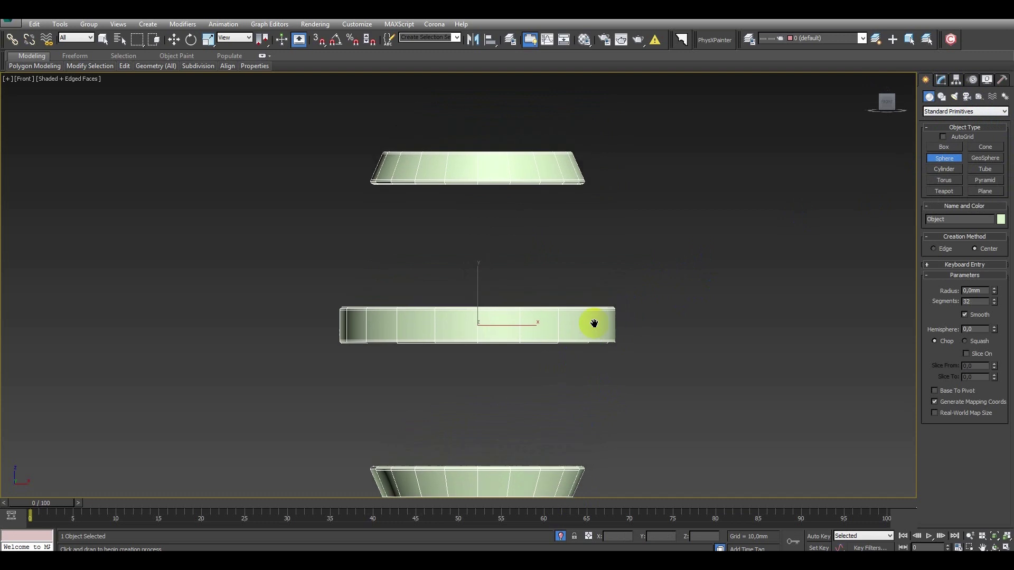
{"action": "left_click_drag", "start_coordinate": [772, 272], "coordinate": [775, 278]}
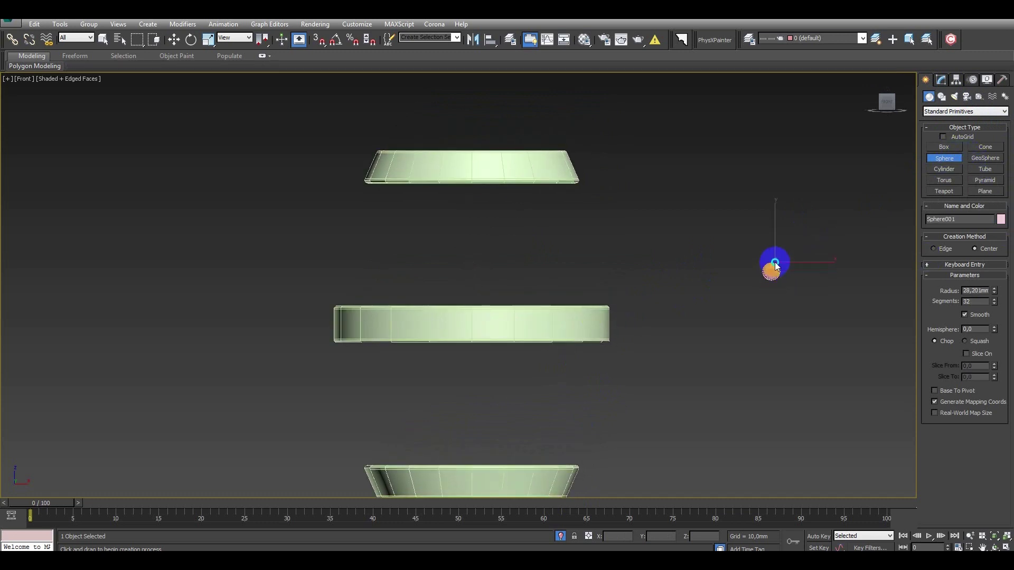
Move the sphere with snapping onto the middle ring's midpoint.
{"action": "key", "text": "w"}
{"action": "left_click_drag", "start_coordinate": [795, 271], "coordinate": [619, 272]}
{"action": "left_click", "coordinate": [660, 74]}
{"action": "left_click_drag", "start_coordinate": [623, 269], "coordinate": [465, 320]}
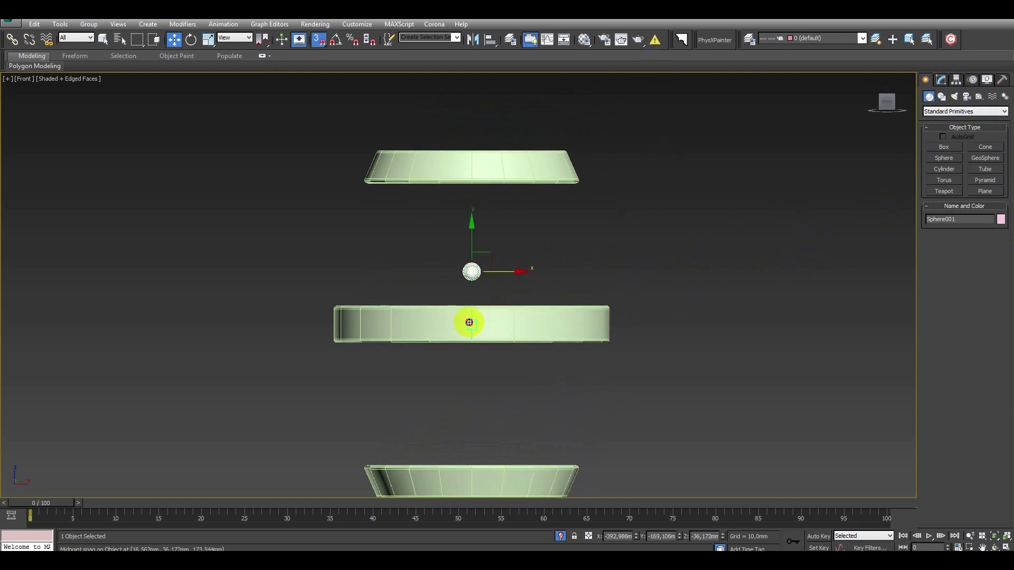
{"action": "left_click_drag", "start_coordinate": [472, 267], "coordinate": [478, 299]}
{"action": "scroll", "coordinate": [478, 299], "scroll_direction": "up", "scroll_amount": 5}
{"action": "key", "text": "s"}
{"action": "key", "text": "s"}
{"action": "middle_click_drag", "start_coordinate": [561, 324], "coordinate": [572, 301], "text": "alt"}
Set the sphere to 15 segments and Hemisphere 0.5.
{"action": "left_click", "coordinate": [941, 79]}
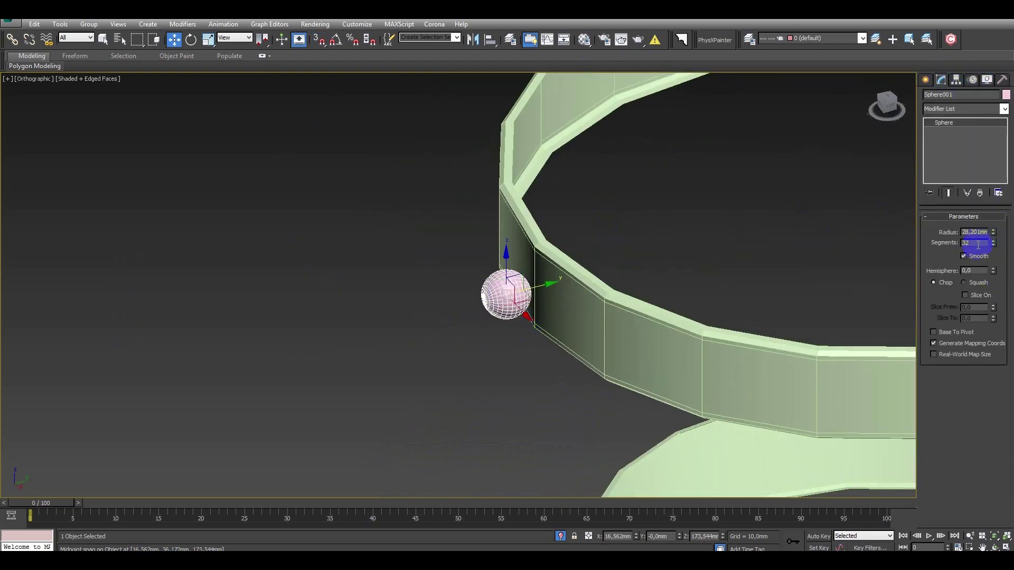
{"action": "type", "text": "15"}
{"action": "key", "text": "Return"}
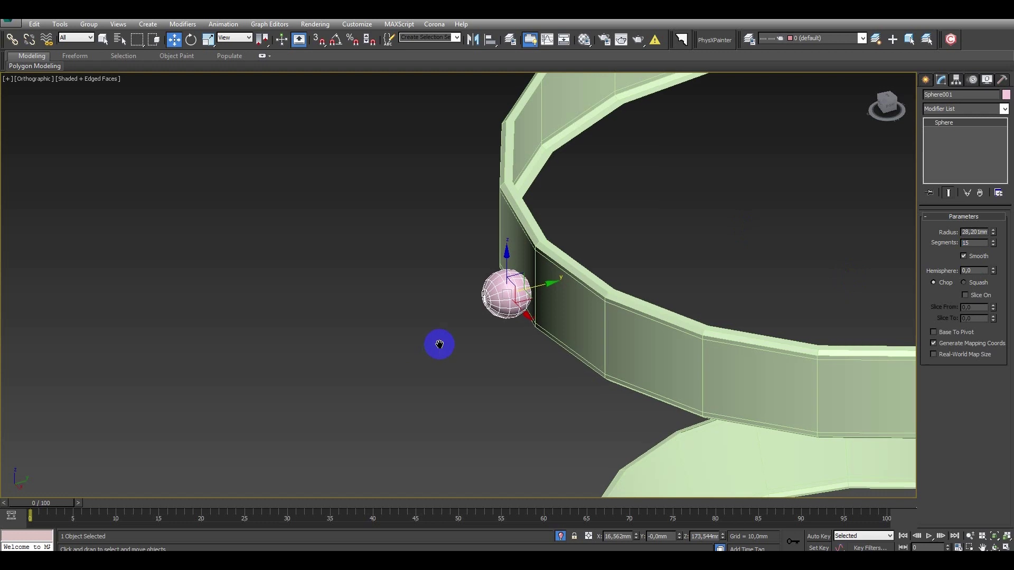
{"action": "scroll", "coordinate": [437, 346], "scroll_direction": "up", "scroll_amount": 4}
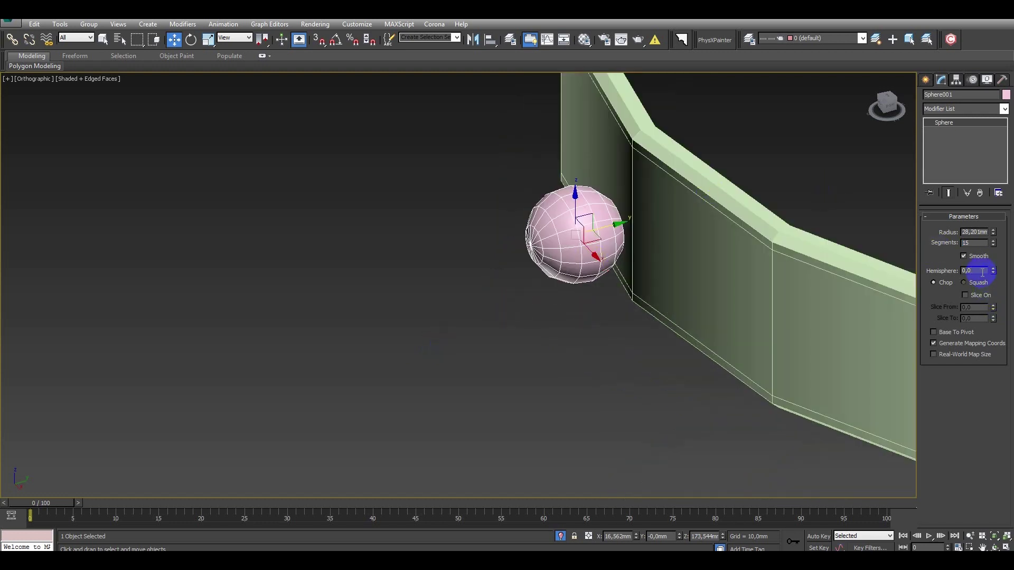
{"action": "type", "text": "5"}
{"action": "key", "text": "Return"}
Convert the half-sphere to an Editable Poly.
{"action": "middle_click_drag", "start_coordinate": [734, 227], "coordinate": [982, 192], "text": "alt"}
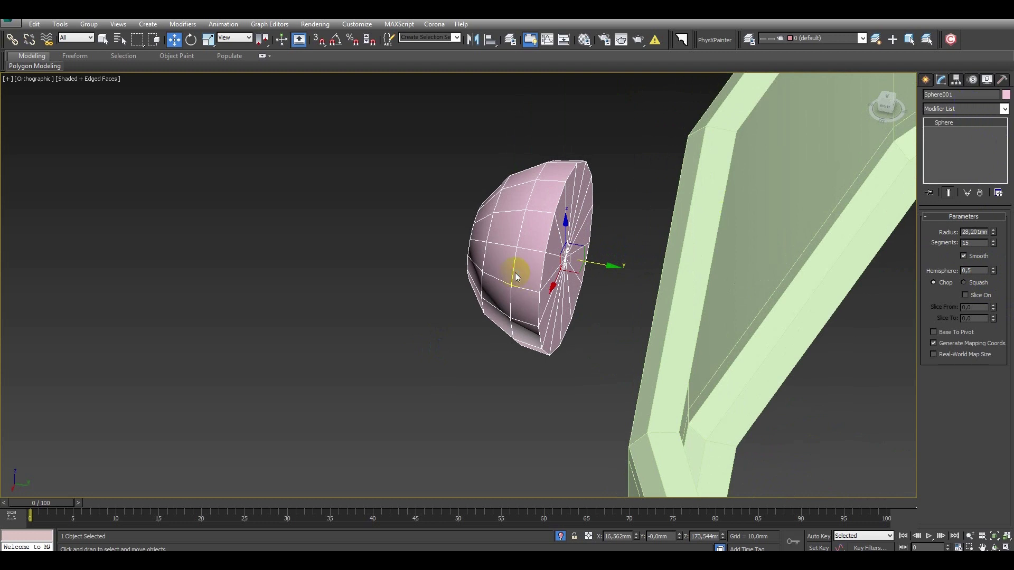
{"action": "right_click", "coordinate": [515, 272]}
{"action": "left_click", "coordinate": [668, 373]}
{"action": "key", "text": "1"}
{"action": "left_click", "coordinate": [566, 258]}
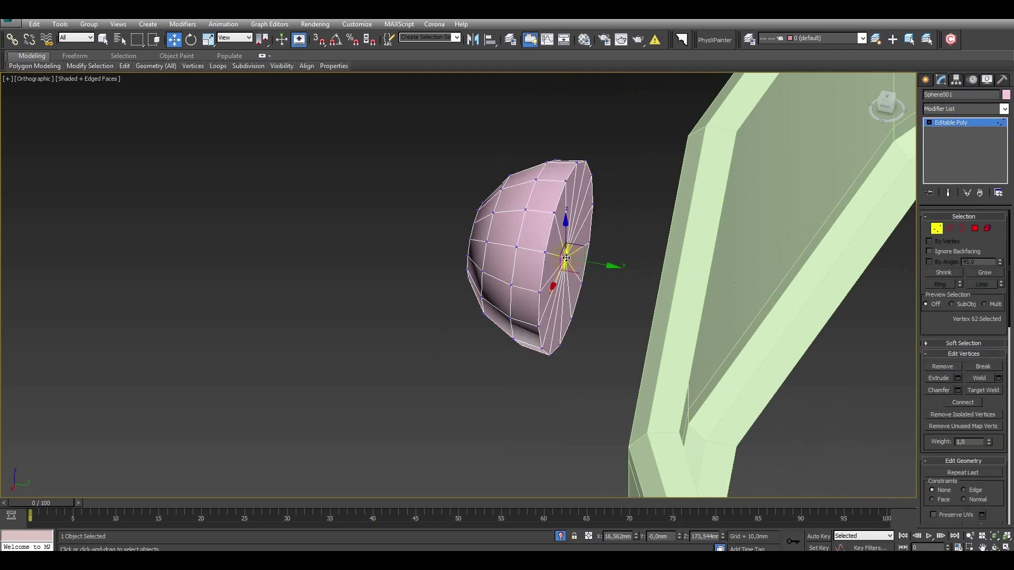
{"action": "left_click", "coordinate": [590, 277]}
{"action": "middle_click_drag", "start_coordinate": [593, 282], "coordinate": [914, 226], "text": "alt"}
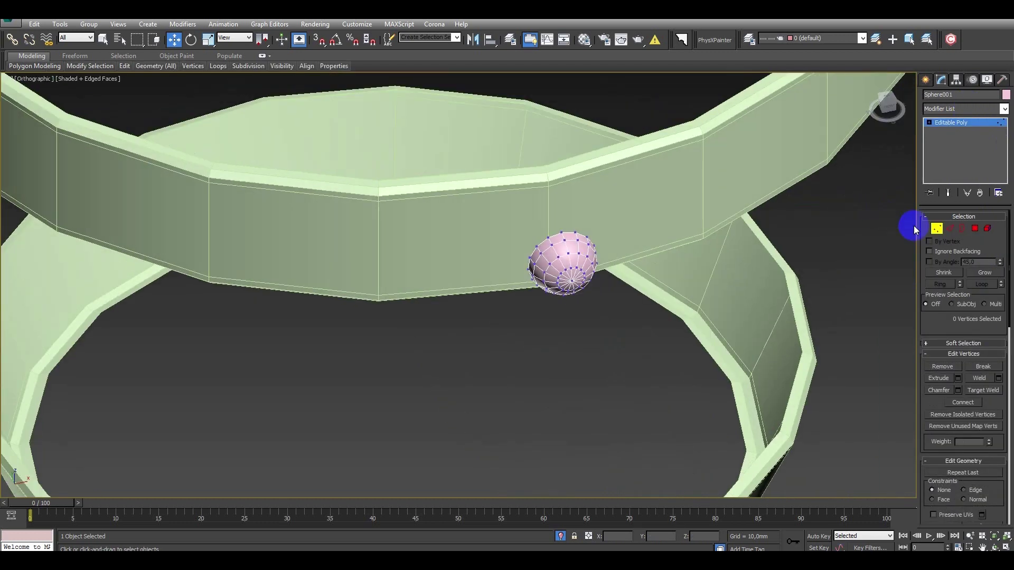
{"action": "left_click", "coordinate": [936, 228]}
{"action": "scroll", "coordinate": [623, 249], "scroll_direction": "down", "scroll_amount": 8}
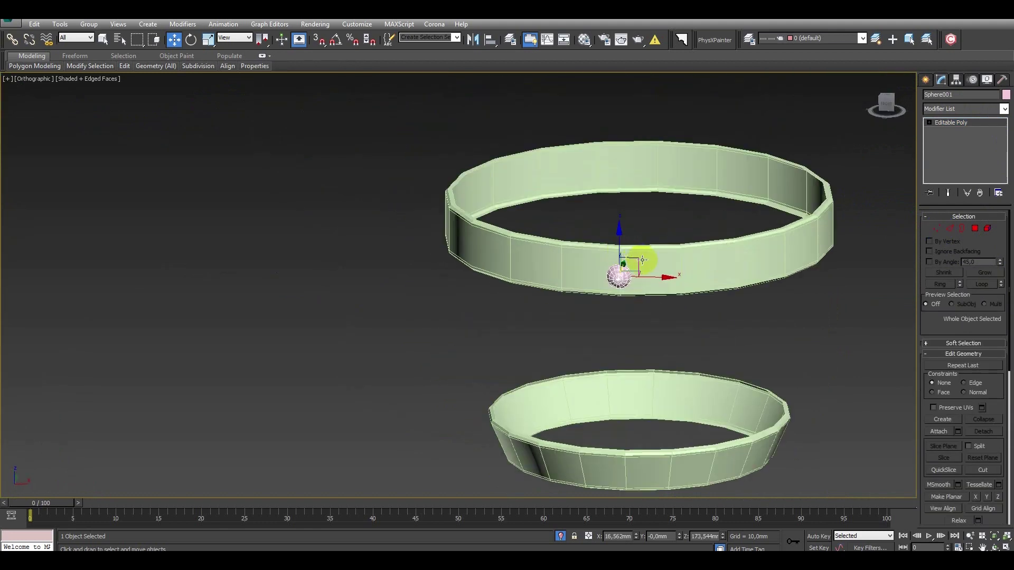
In Top view, snap the half-sphere onto the middle ring's midpoint.
{"action": "key", "text": "t"}
{"action": "scroll", "coordinate": [638, 264], "scroll_direction": "up", "scroll_amount": 5}
{"action": "scroll", "coordinate": [579, 280], "scroll_direction": "up", "scroll_amount": 5}
{"action": "scroll", "coordinate": [563, 356], "scroll_direction": "down", "scroll_amount": 5}
{"action": "mouse_move", "coordinate": [557, 341]}
{"action": "left_mouse_down"}
{"action": "mouse_move", "coordinate": [552, 317]}
{"action": "mouse_move", "coordinate": [566, 272]}
{"action": "left_mouse_up"}
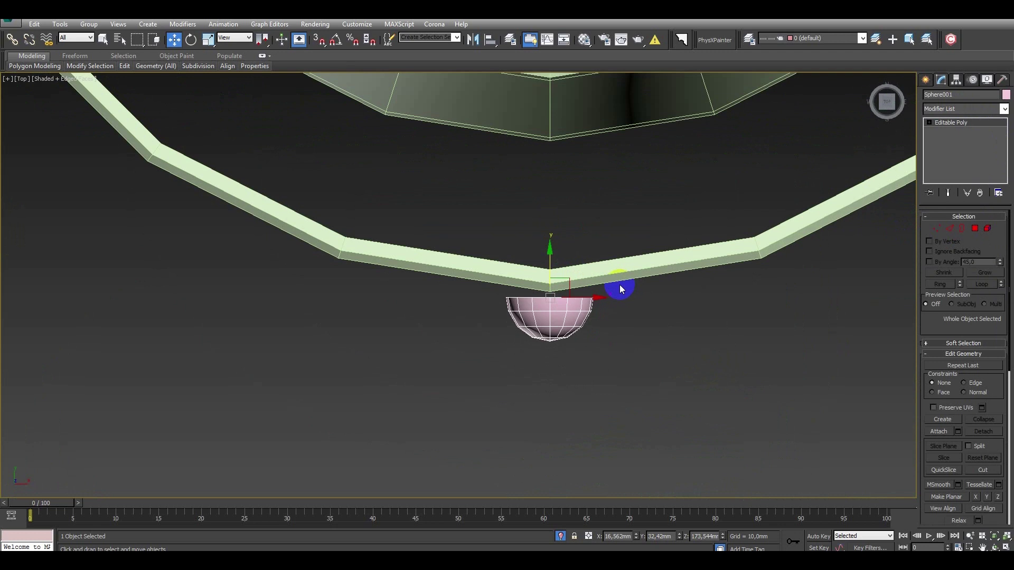
{"action": "key", "text": "s"}
{"action": "left_click_drag", "start_coordinate": [551, 293], "coordinate": [551, 277]}
{"action": "scroll", "coordinate": [551, 277], "scroll_direction": "down", "scroll_amount": 1}
{"action": "key", "text": "s"}
{"action": "scroll", "coordinate": [556, 280], "scroll_direction": "down", "scroll_amount": 2}
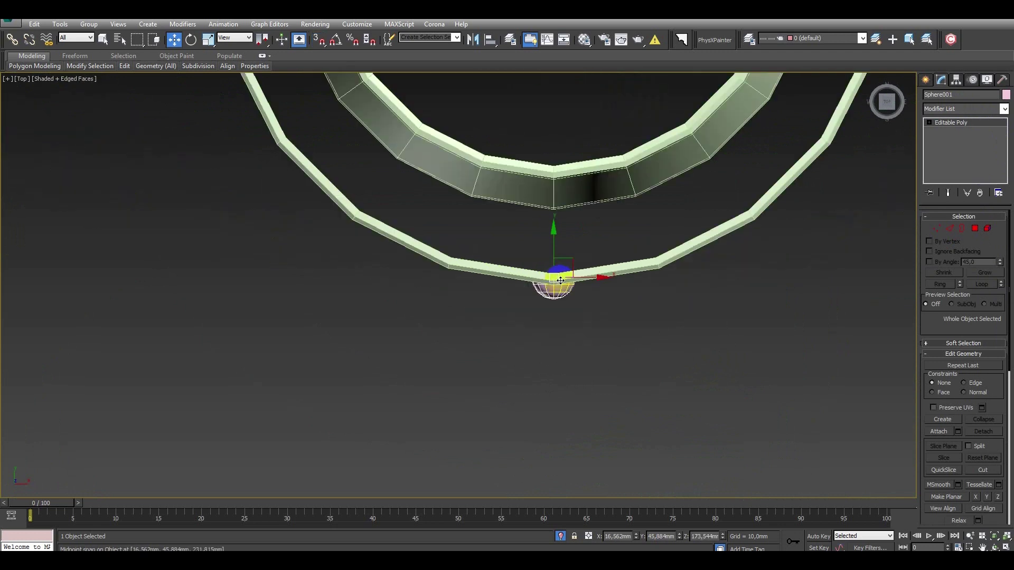
{"action": "scroll", "coordinate": [560, 281], "scroll_direction": "down", "scroll_amount": 2}
{"action": "scroll", "coordinate": [562, 281], "scroll_direction": "up", "scroll_amount": 4}
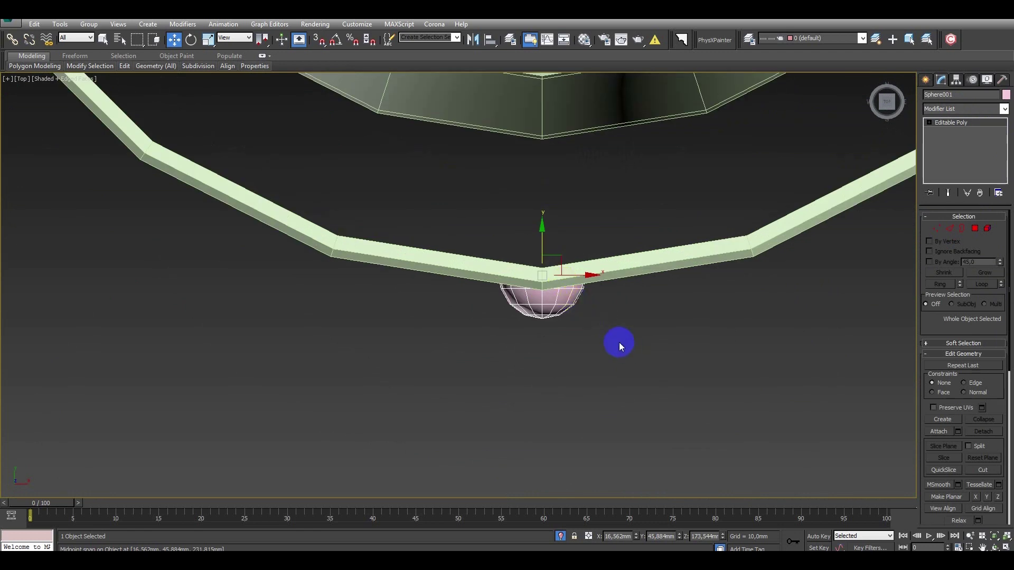
With Affect Pivot Only, align the sphere's pivot to the middle hoop's pivot on X, Y and Z.
{"action": "right_click", "coordinate": [538, 288]}
{"action": "left_click", "coordinate": [587, 314]}
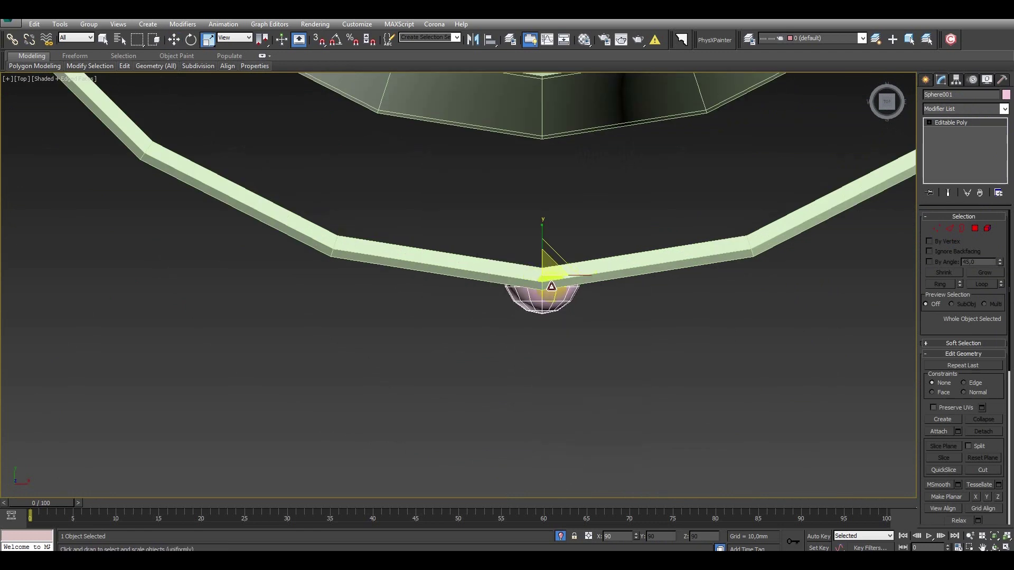
{"action": "mouse_move", "coordinate": [550, 275]}
{"action": "middle_mouse_down", "text": "alt"}
{"action": "mouse_move", "coordinate": [549, 338]}
{"action": "mouse_move", "coordinate": [550, 261]}
{"action": "mouse_move", "coordinate": [589, 320]}
{"action": "mouse_move", "coordinate": [575, 330]}
{"action": "mouse_move", "coordinate": [597, 317]}
{"action": "middle_mouse_up", "text": "alt"}
{"action": "key", "text": "w"}
{"action": "left_click", "coordinate": [956, 81]}
{"action": "left_click", "coordinate": [965, 147]}
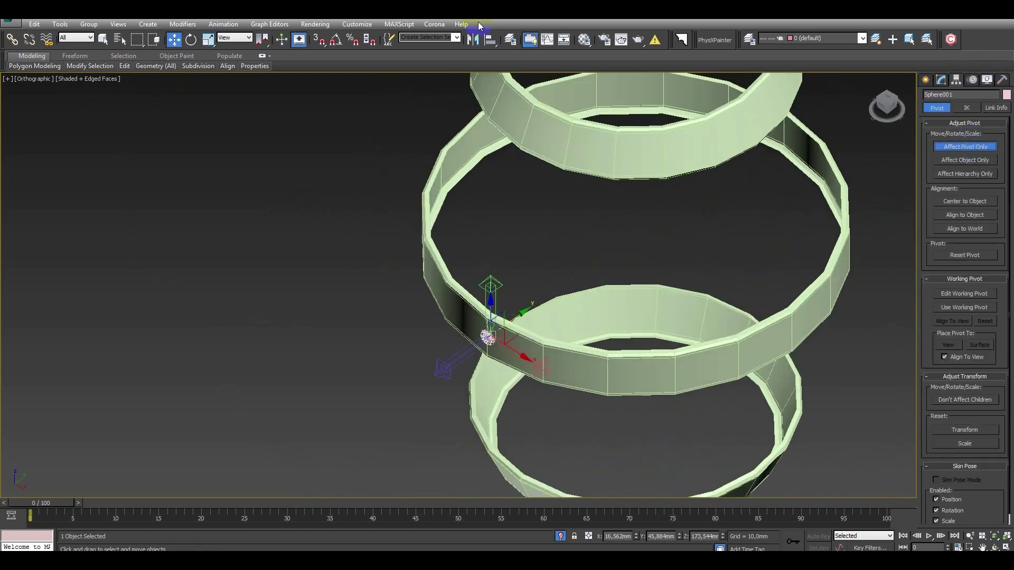
{"action": "left_click", "coordinate": [495, 47]}
{"action": "left_click", "coordinate": [597, 226]}
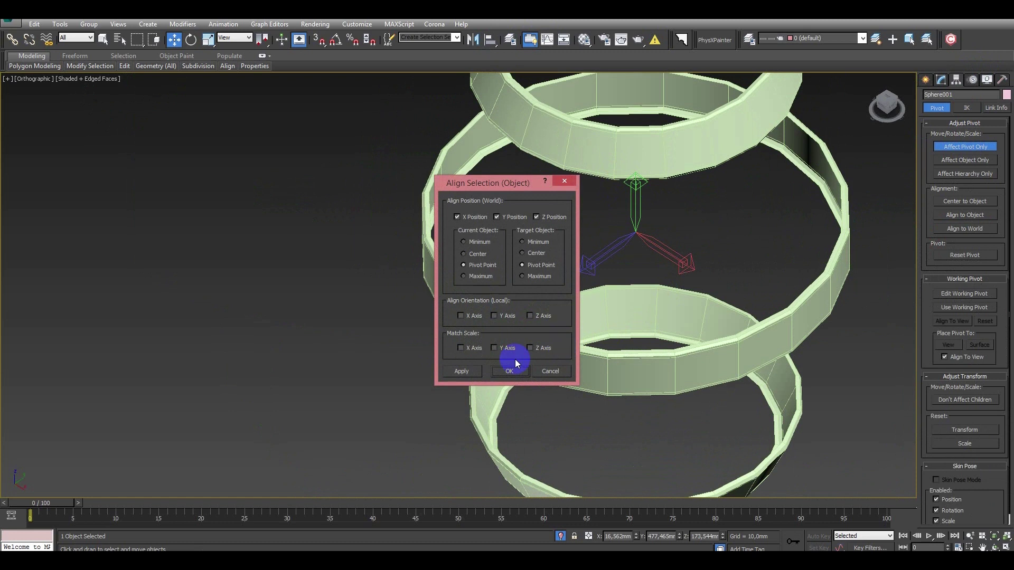
{"action": "left_click", "coordinate": [499, 373]}
{"action": "left_click", "coordinate": [963, 148]}
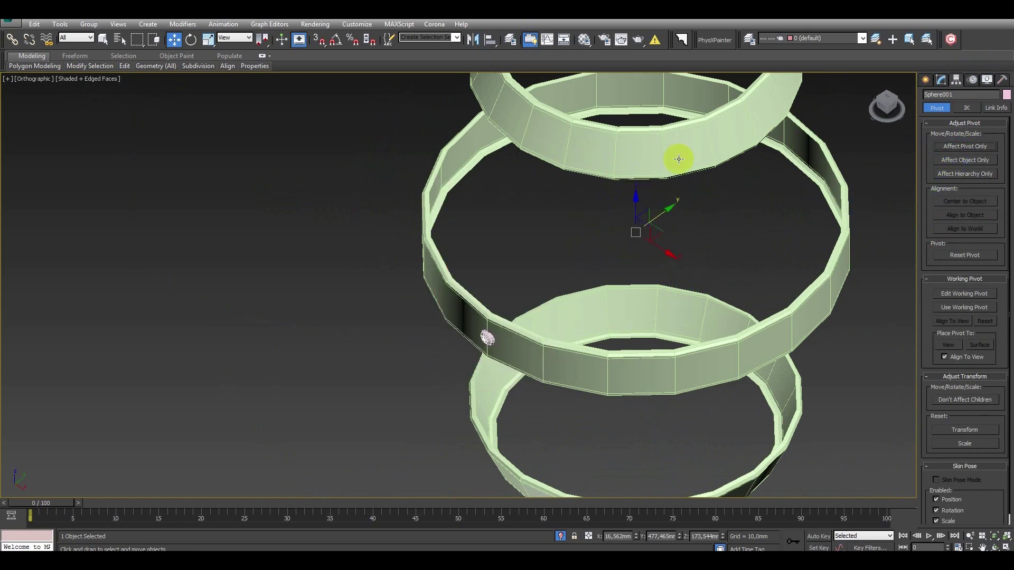
{"action": "middle_click_drag", "start_coordinate": [676, 156], "coordinate": [482, 209], "text": "alt"}
{"action": "left_click", "coordinate": [60, 24]}
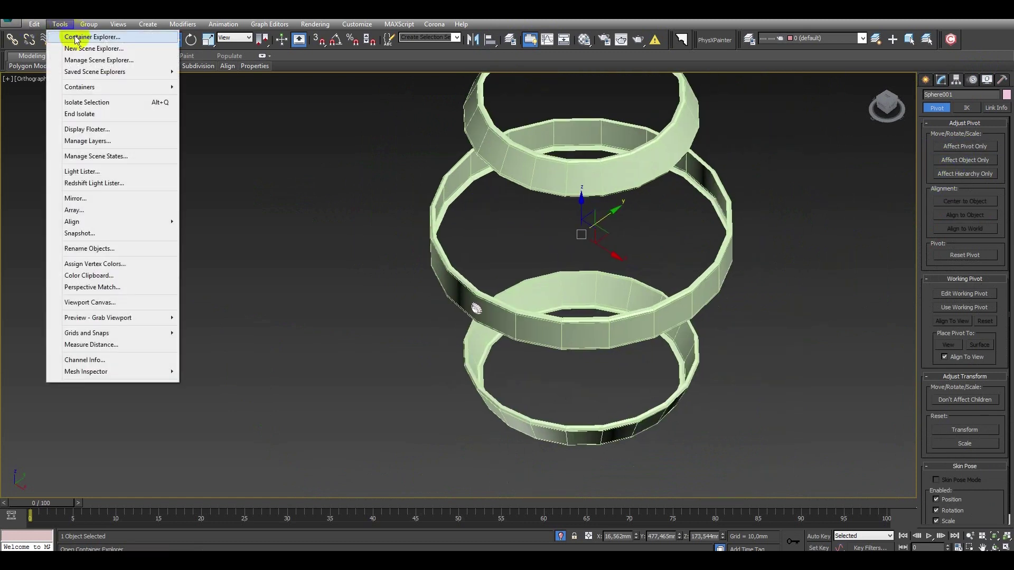
Open the Array dialog and cancel it without creating copies.
{"action": "left_click", "coordinate": [74, 211]}
{"action": "left_click_drag", "start_coordinate": [516, 196], "coordinate": [241, 172]}
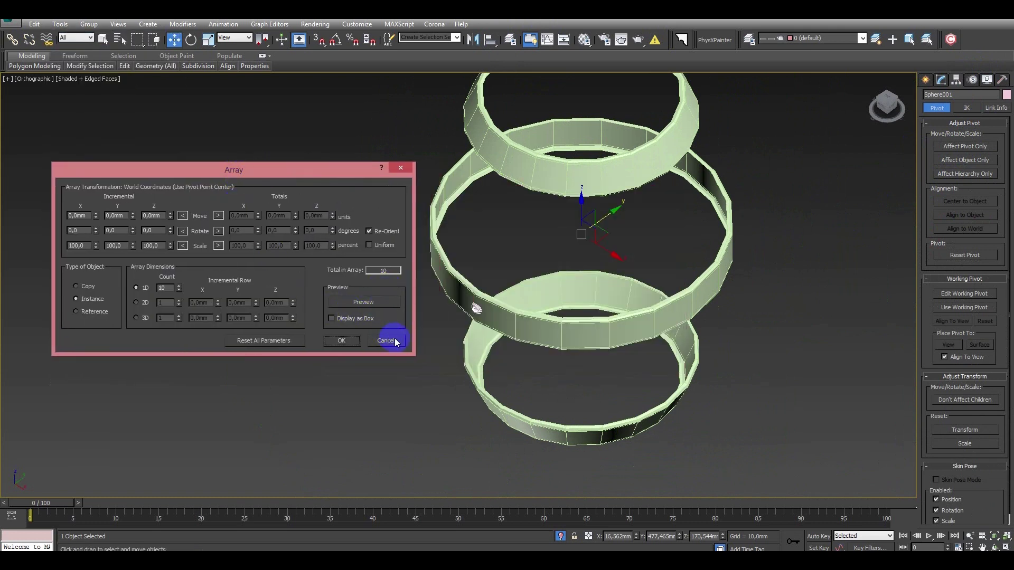
{"action": "left_click", "coordinate": [378, 340]}
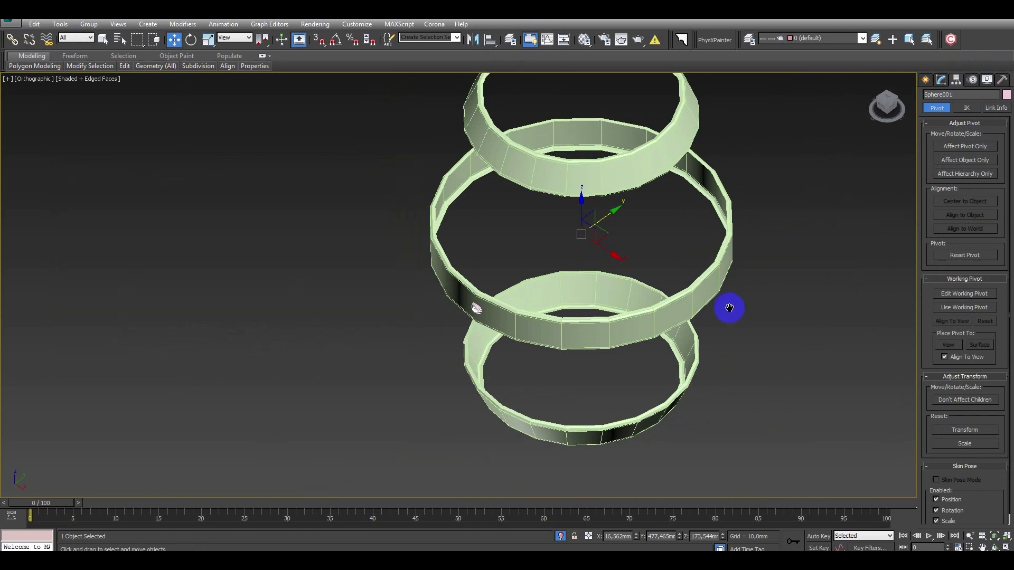
{"action": "middle_click_drag", "start_coordinate": [730, 306], "coordinate": [651, 267], "text": "alt"}
Work out 360/30 = 12, then Shift-rotate the rivet 30° to make 11 copies.
{"action": "right_click", "coordinate": [603, 271]}
{"action": "left_click", "coordinate": [615, 290]}
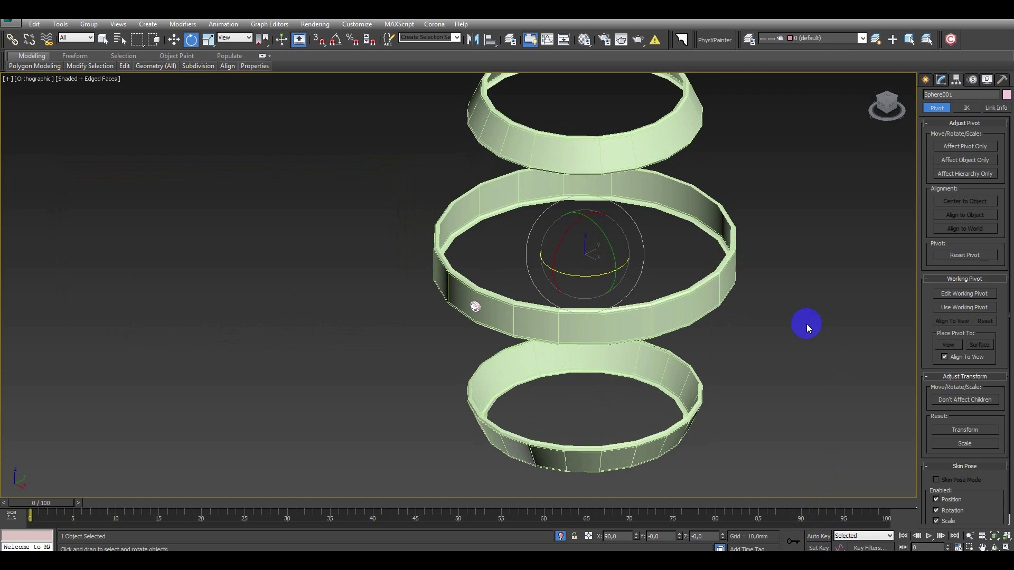
{"action": "key", "text": "XF86Calculator"}
{"action": "type", "text": "36"}
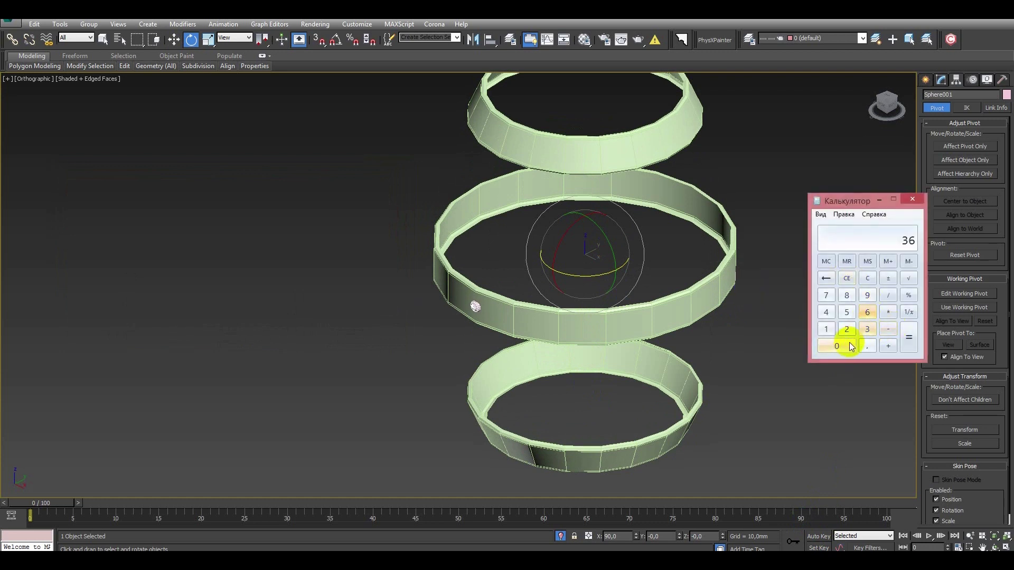
{"action": "left_click", "coordinate": [849, 346]}
{"action": "left_click", "coordinate": [888, 295]}
{"action": "left_click", "coordinate": [849, 346]}
{"action": "left_click", "coordinate": [911, 329]}
{"action": "left_click", "coordinate": [918, 202]}
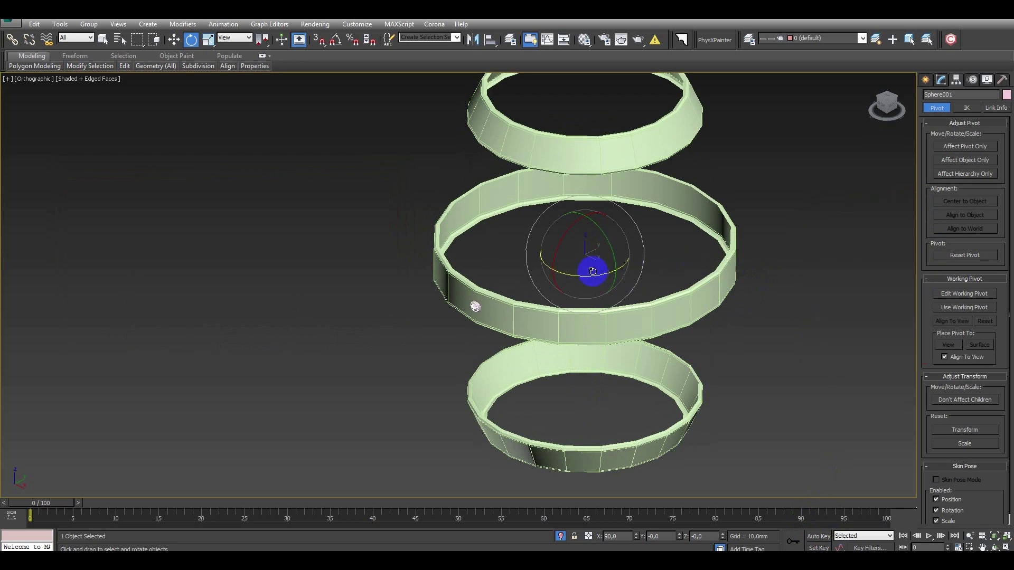
{"action": "left_click_drag", "start_coordinate": [586, 273], "coordinate": [599, 276], "text": "shift"}
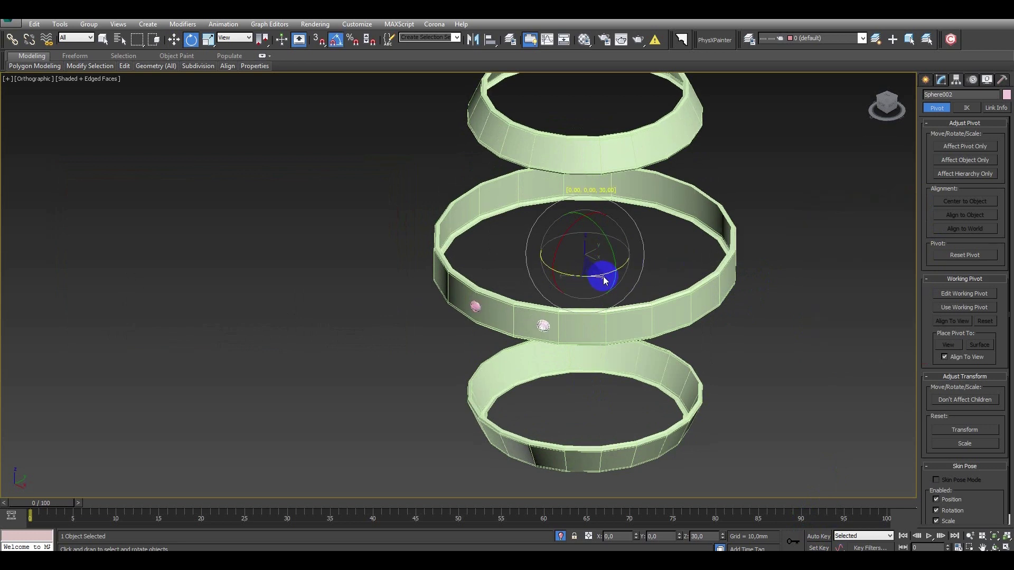
{"action": "left_click_drag", "start_coordinate": [617, 275], "coordinate": [620, 269], "text": "shift"}
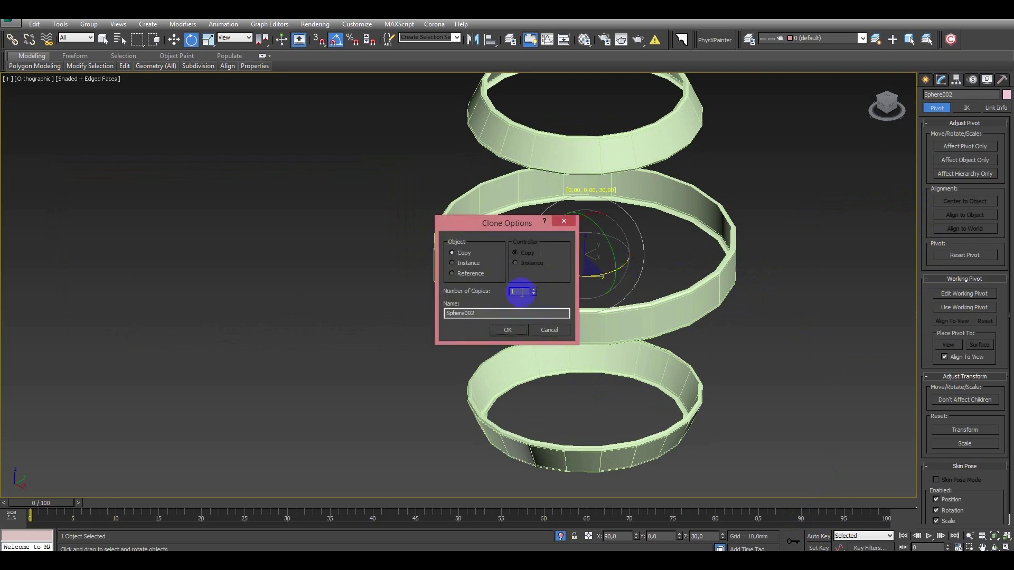
{"action": "left_click", "coordinate": [507, 330]}
Select, frame and isolate all the rivets, then select the first rivet alone.
{"action": "mouse_move", "coordinate": [538, 328]}
{"action": "middle_mouse_down", "text": "alt"}
{"action": "mouse_move", "coordinate": [616, 317]}
{"action": "mouse_move", "coordinate": [547, 270]}
{"action": "middle_mouse_up", "text": "alt"}
{"action": "double_click", "coordinate": [527, 275]}
{"action": "key", "text": "z"}
{"action": "key", "text": "alt+q"}
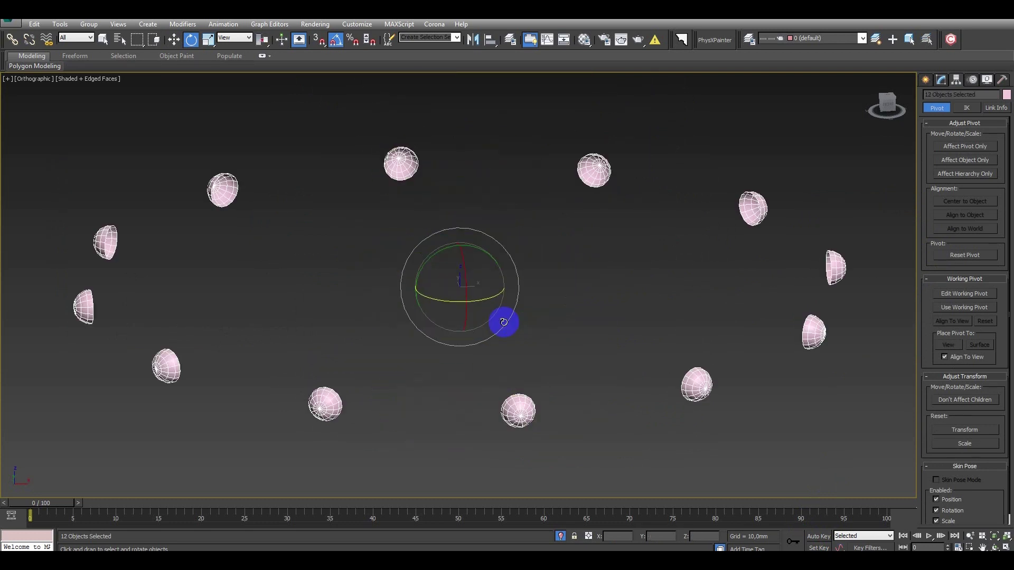
{"action": "scroll", "coordinate": [518, 339], "scroll_direction": "down", "scroll_amount": 4}
{"action": "left_click", "coordinate": [583, 358]}
{"action": "left_click", "coordinate": [941, 80]}
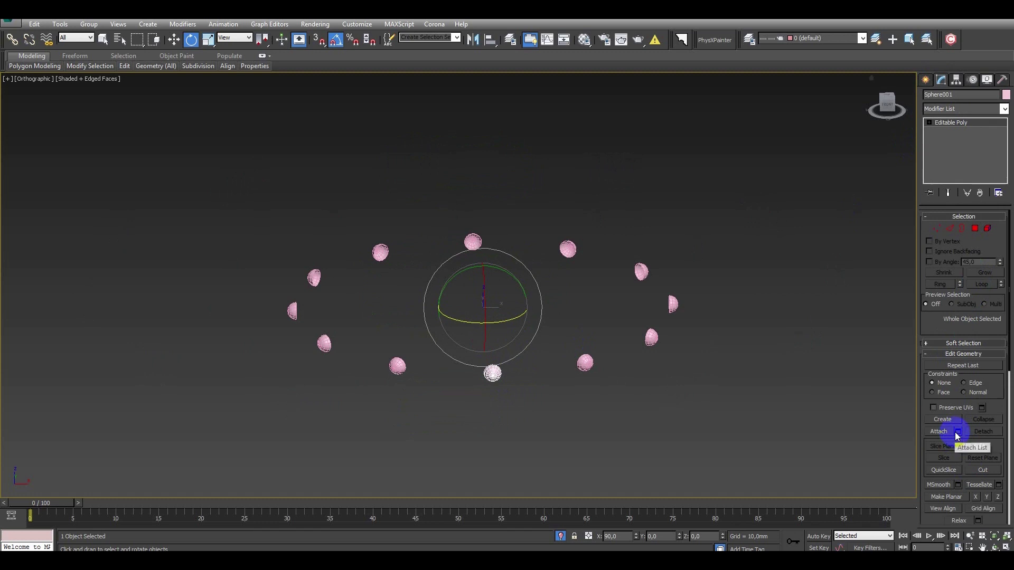
Attach all twelve spheres into one rivet object with Attach List, then unhide the barrel.
{"action": "left_click", "coordinate": [958, 432]}
{"action": "left_click", "coordinate": [108, 144]}
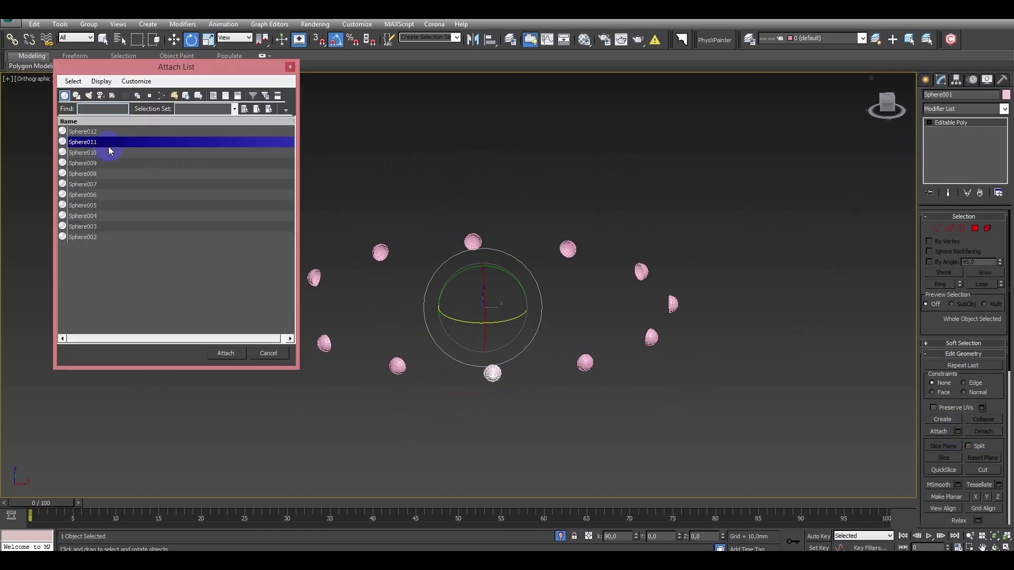
{"action": "key", "text": "ctrl+a"}
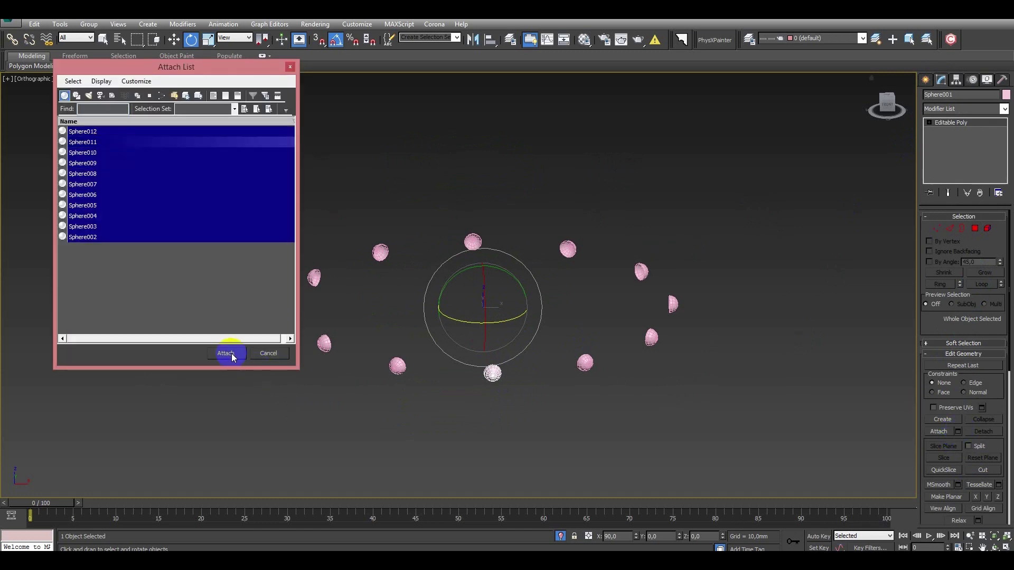
{"action": "left_click", "coordinate": [231, 353]}
{"action": "right_click", "coordinate": [552, 275]}
{"action": "left_click", "coordinate": [576, 226]}
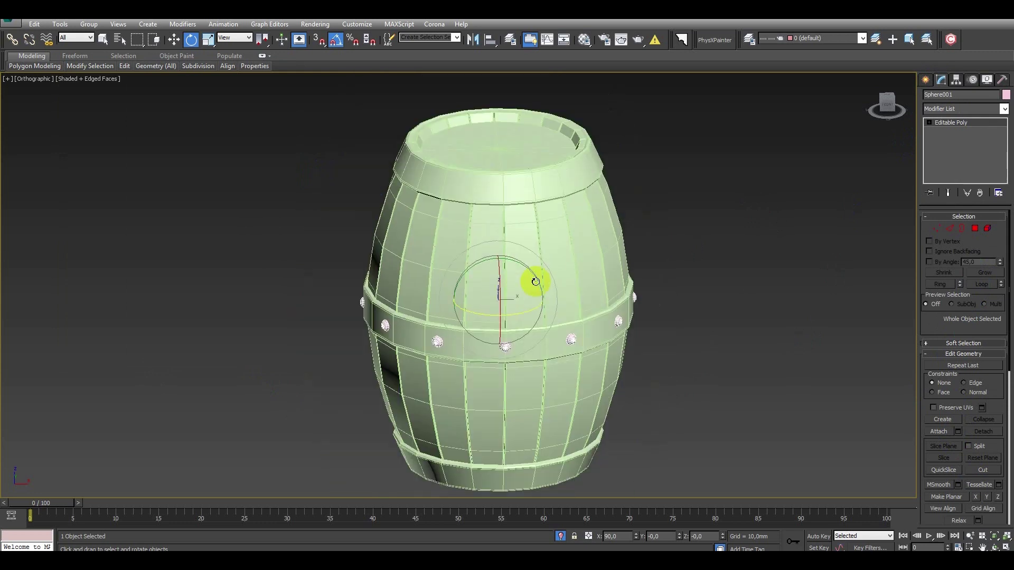
In Front view, Shift-move a copy of the rivet ring up to the top hoop.
{"action": "key", "text": "w"}
{"action": "scroll", "coordinate": [541, 307], "scroll_direction": "down", "scroll_amount": 3}
{"action": "middle_click_drag", "start_coordinate": [512, 204], "coordinate": [507, 233], "text": "alt"}
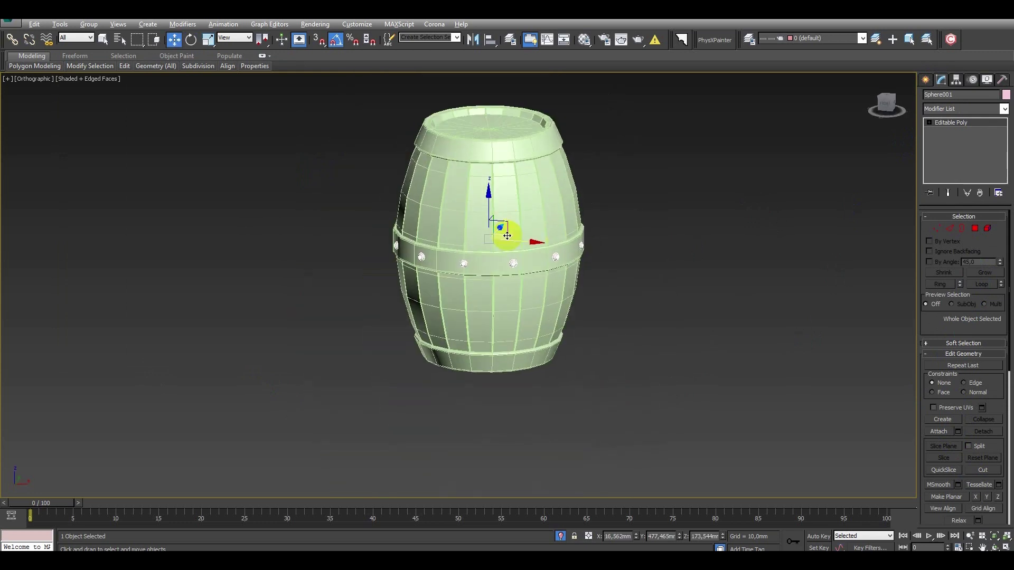
{"action": "scroll", "coordinate": [505, 238], "scroll_direction": "up", "scroll_amount": 5}
{"action": "key", "text": "f"}
{"action": "scroll", "coordinate": [523, 298], "scroll_direction": "up", "scroll_amount": 5}
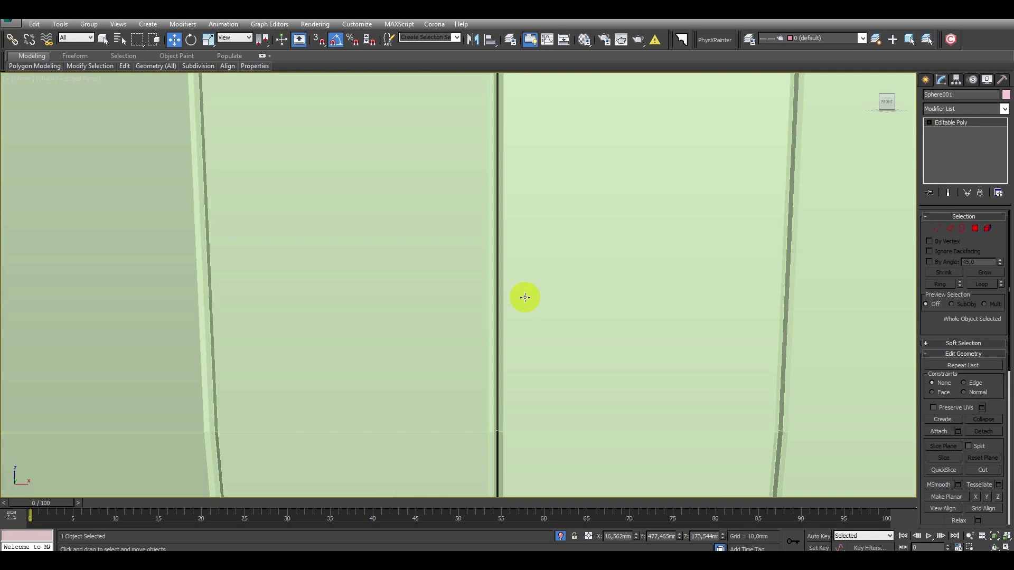
{"action": "scroll", "coordinate": [486, 317], "scroll_direction": "down", "scroll_amount": 7}
{"action": "scroll", "coordinate": [484, 300], "scroll_direction": "up", "scroll_amount": 1}
{"action": "left_click_drag", "start_coordinate": [484, 301], "coordinate": [514, 152], "text": "shift"}
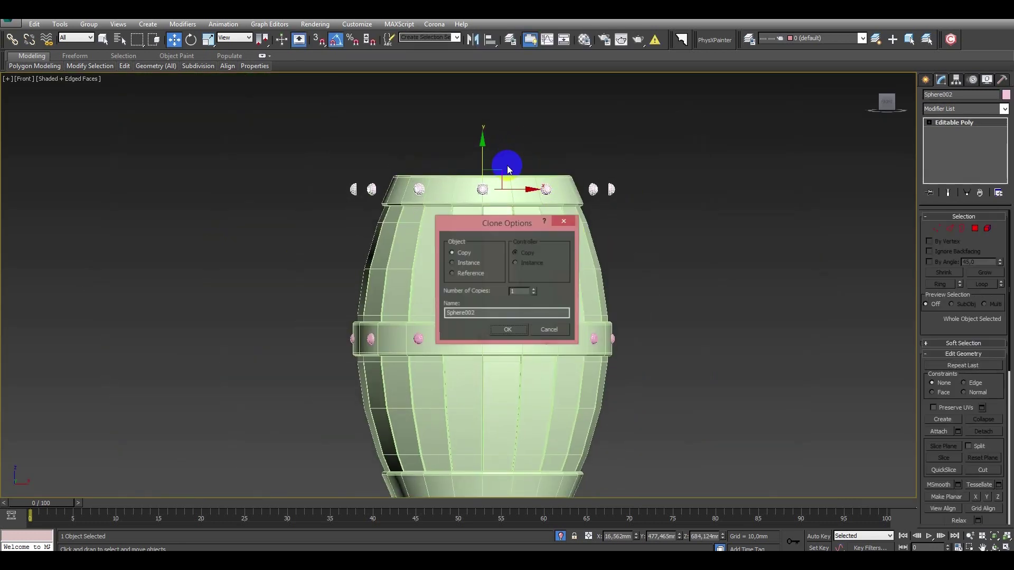
Confirm the Sphere002 copy and box-select one of its rivets in Element mode.
{"action": "left_click", "coordinate": [504, 328]}
{"action": "scroll", "coordinate": [518, 210], "scroll_direction": "up", "scroll_amount": 2}
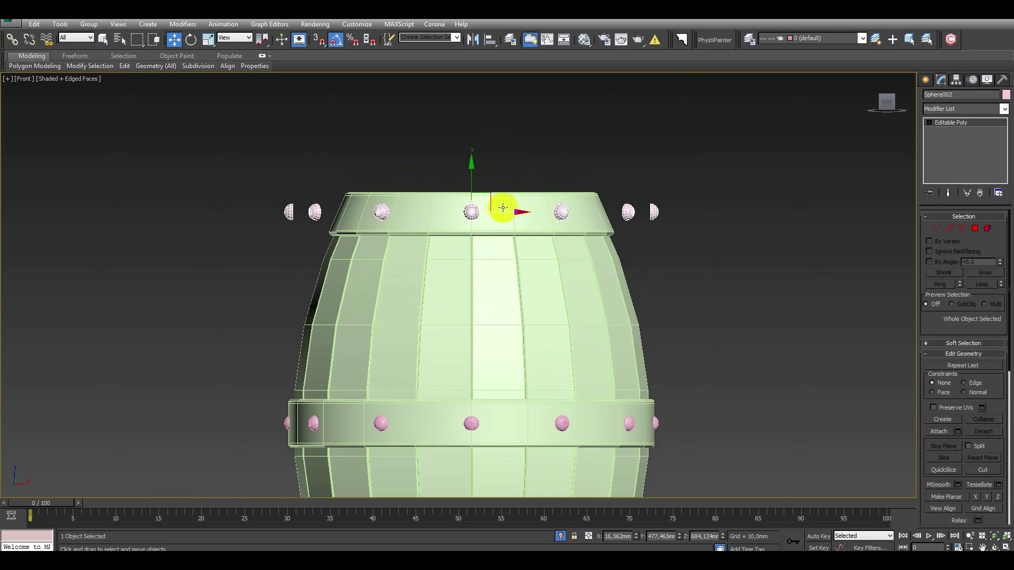
{"action": "key", "text": "5"}
{"action": "mouse_move", "coordinate": [202, 140]}
{"action": "left_mouse_down"}
{"action": "mouse_move", "coordinate": [647, 260]}
{"action": "mouse_move", "coordinate": [641, 249]}
{"action": "left_mouse_up"}
Slide the selected rivet sideways and tilt it to match the hoop's slope.
{"action": "scroll", "coordinate": [641, 235], "scroll_direction": "up", "scroll_amount": 3}
{"action": "scroll", "coordinate": [637, 161], "scroll_direction": "up", "scroll_amount": 2}
{"action": "left_click_drag", "start_coordinate": [709, 181], "coordinate": [579, 162]}
{"action": "scroll", "coordinate": [579, 163], "scroll_direction": "up", "scroll_amount": 2}
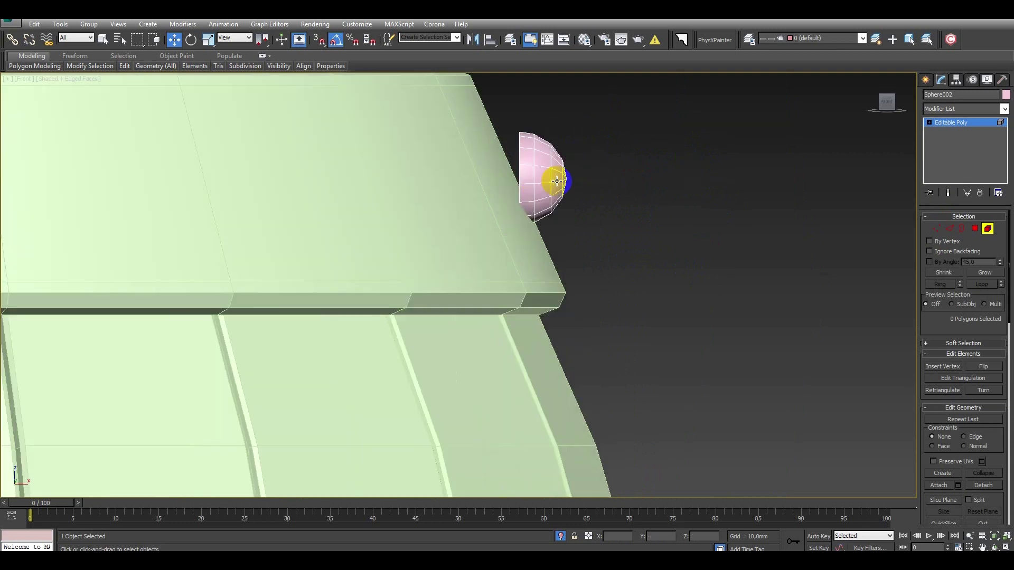
{"action": "key", "text": "e"}
{"action": "left_click_drag", "start_coordinate": [598, 212], "coordinate": [597, 201]}
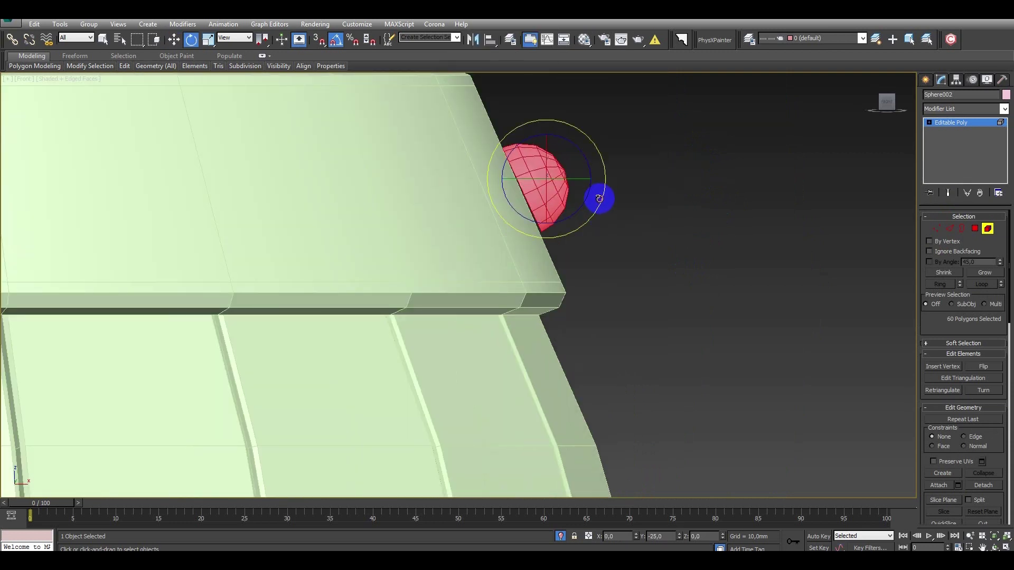
{"action": "left_click_drag", "start_coordinate": [601, 205], "coordinate": [601, 203]}
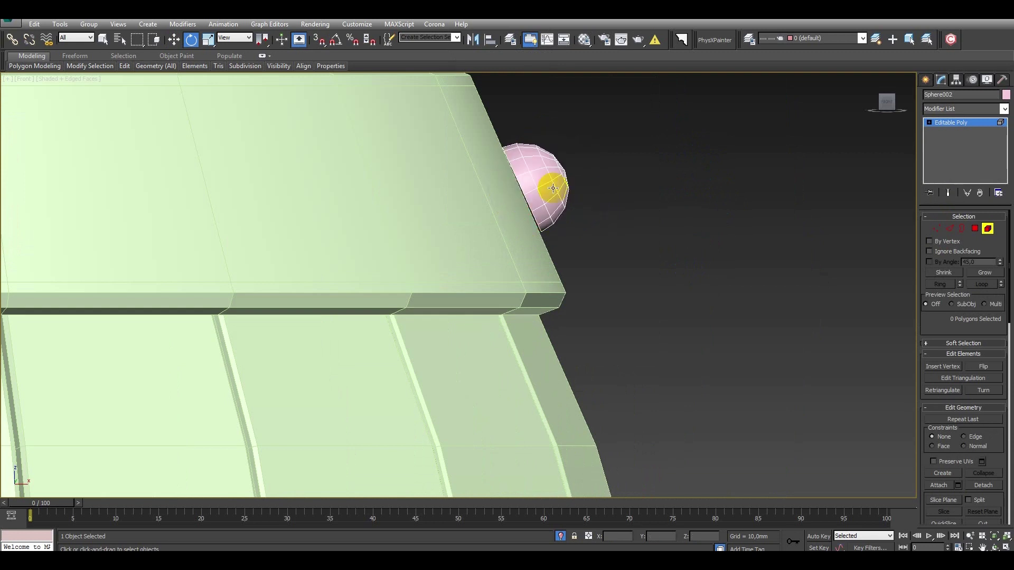
Push the rivet flush against the top hoop surface, then exit Element mode.
{"action": "key", "text": "w"}
{"action": "left_click_drag", "start_coordinate": [579, 178], "coordinate": [558, 183]}
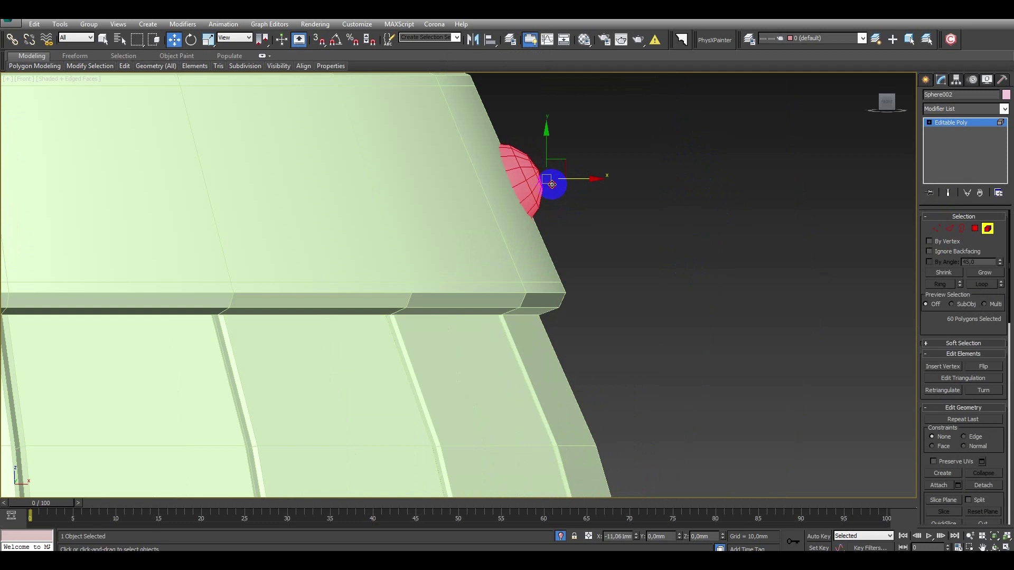
{"action": "scroll", "coordinate": [566, 192], "scroll_direction": "down", "scroll_amount": 10}
{"action": "middle_click_drag", "start_coordinate": [558, 208], "coordinate": [543, 238], "text": "alt"}
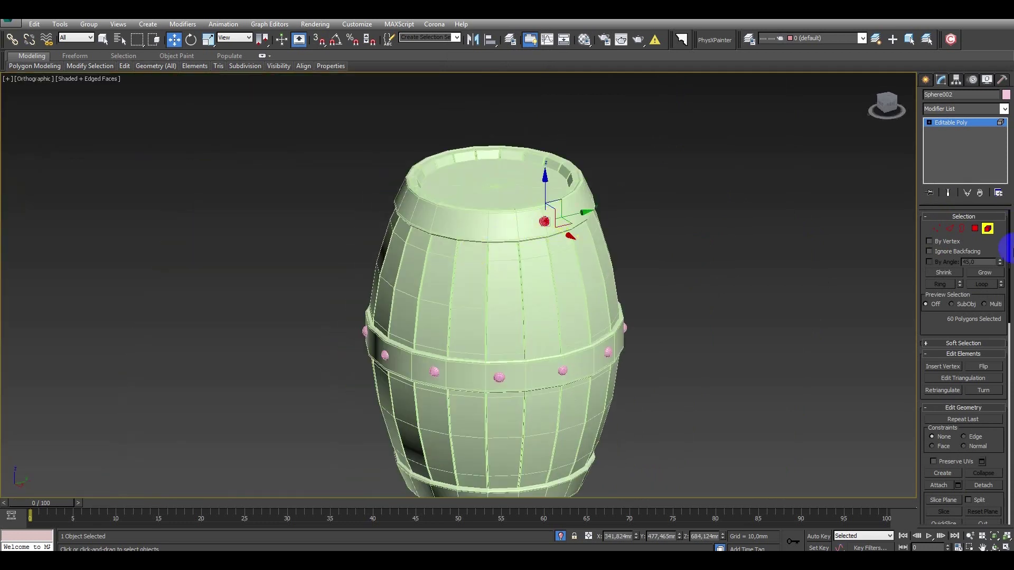
{"action": "left_click", "coordinate": [977, 229]}
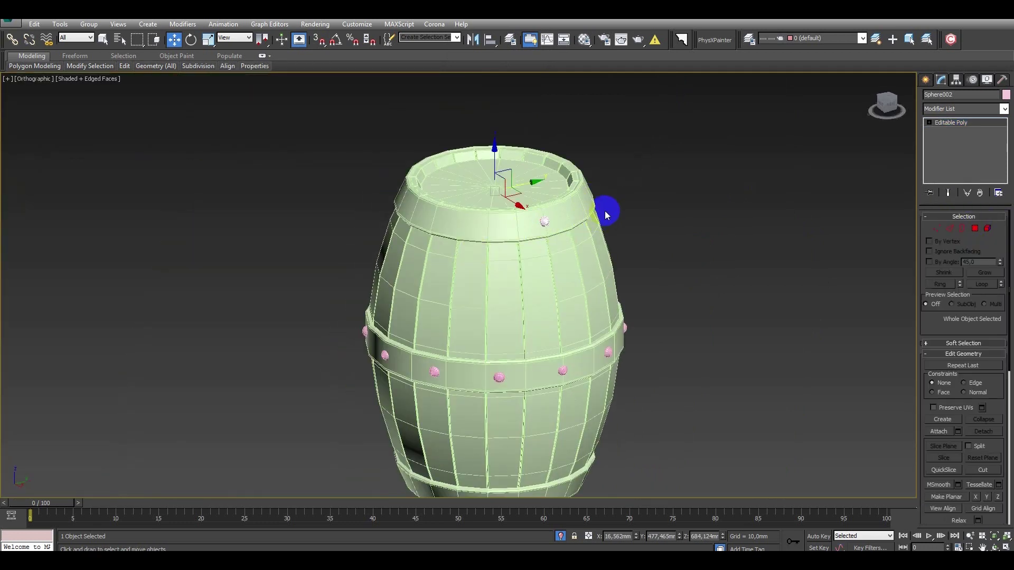
In Top view, try rotating the rivet about the barrel centre, then undo it.
{"action": "key", "text": "t"}
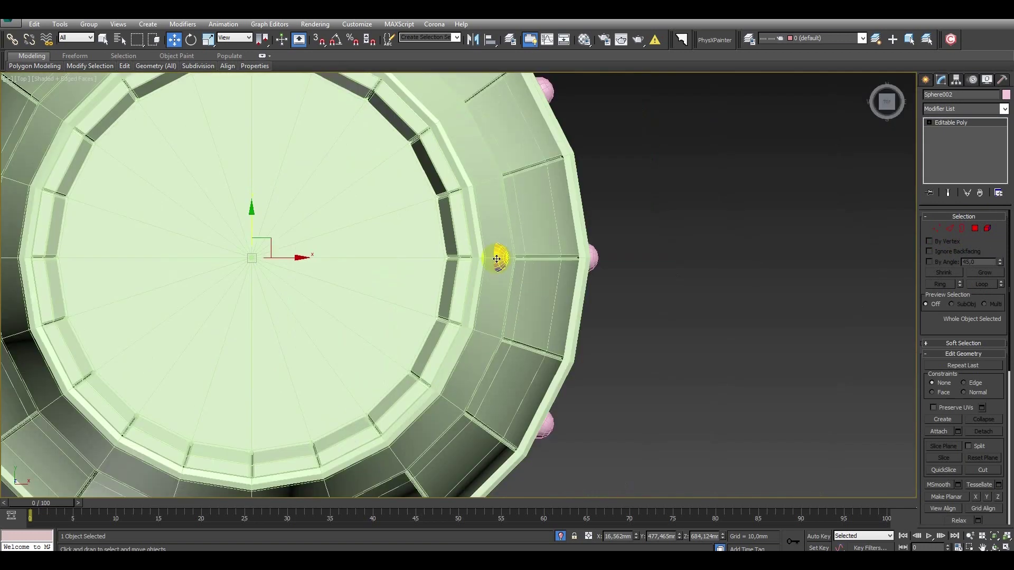
{"action": "scroll", "coordinate": [487, 259], "scroll_direction": "down", "scroll_amount": 4}
{"action": "scroll", "coordinate": [487, 259], "scroll_direction": "up", "scroll_amount": 4}
{"action": "right_click", "coordinate": [429, 264]}
{"action": "left_click", "coordinate": [403, 267]}
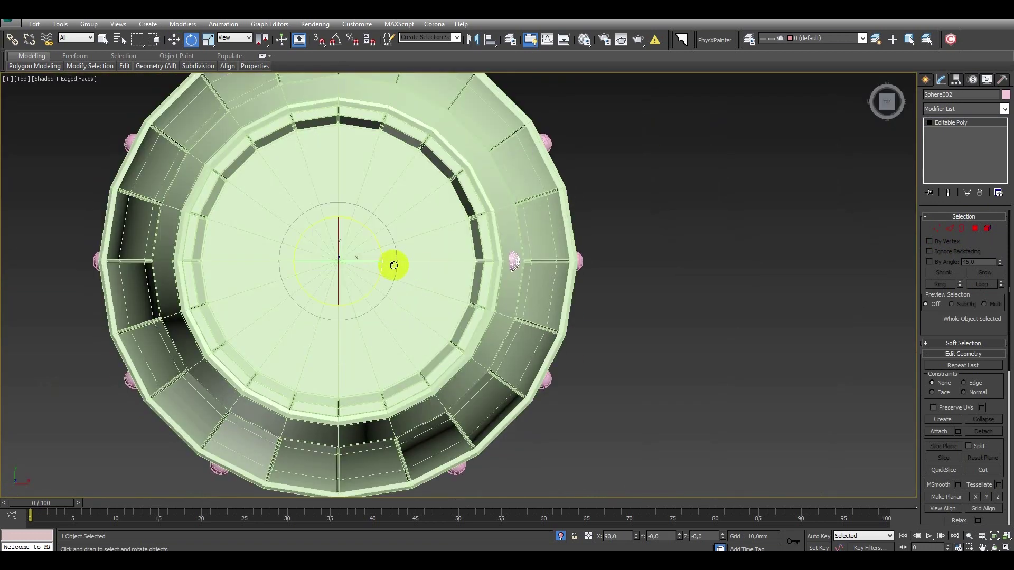
{"action": "left_click_drag", "start_coordinate": [395, 252], "coordinate": [397, 236]}
{"action": "key", "text": "ctrl+z"}
With Angle Snap on, Shift-rotate the rivet to make 11 evenly spaced copies.
{"action": "key", "text": "a"}
{"action": "left_click_drag", "start_coordinate": [393, 288], "coordinate": [395, 270], "text": "shift"}
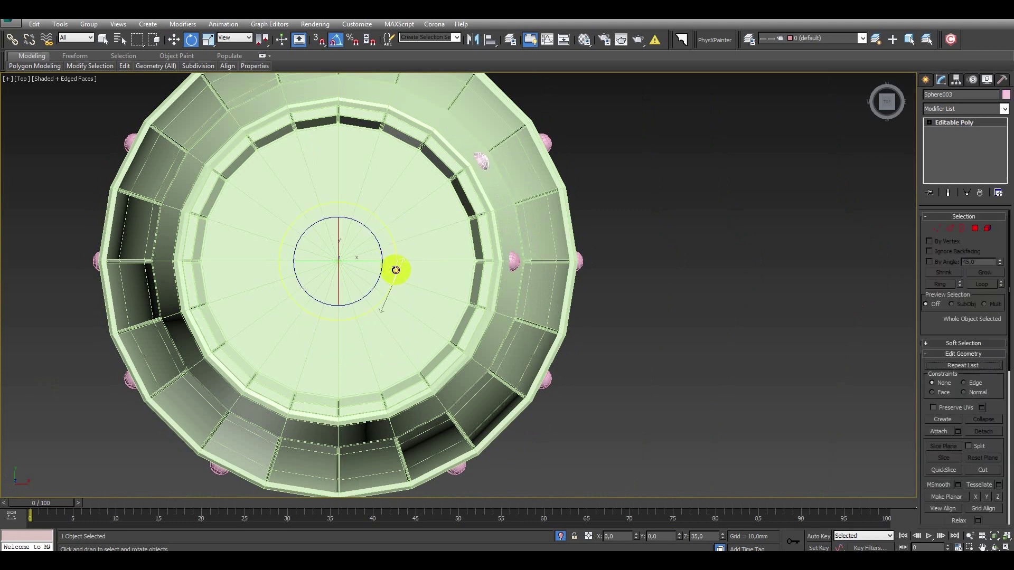
{"action": "left_click_drag", "start_coordinate": [543, 234], "coordinate": [543, 235], "text": "shift"}
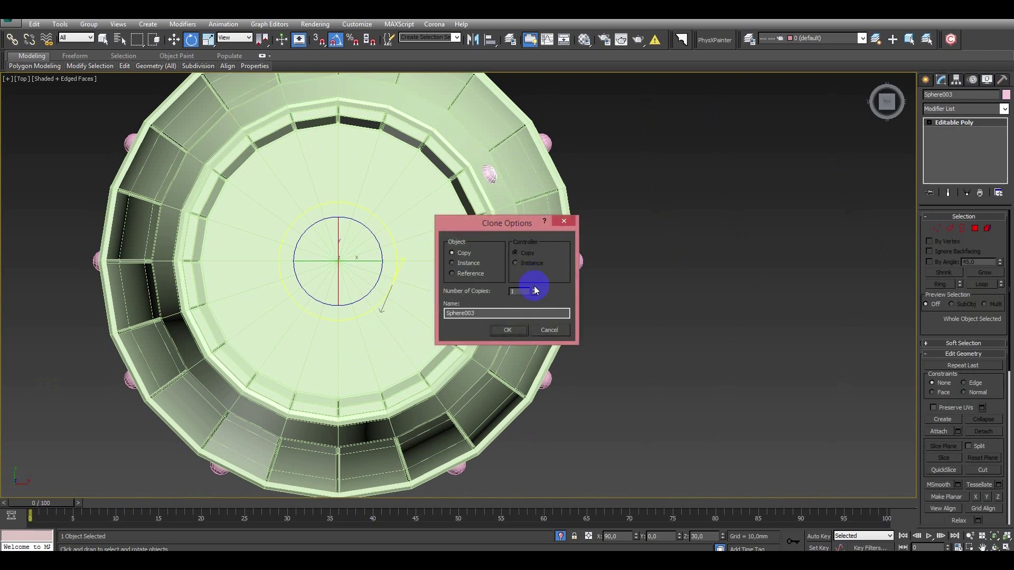
{"action": "type", "text": "11"}
{"action": "left_click", "coordinate": [507, 329]}
{"action": "middle_click_drag", "start_coordinate": [493, 317], "coordinate": [554, 294]}
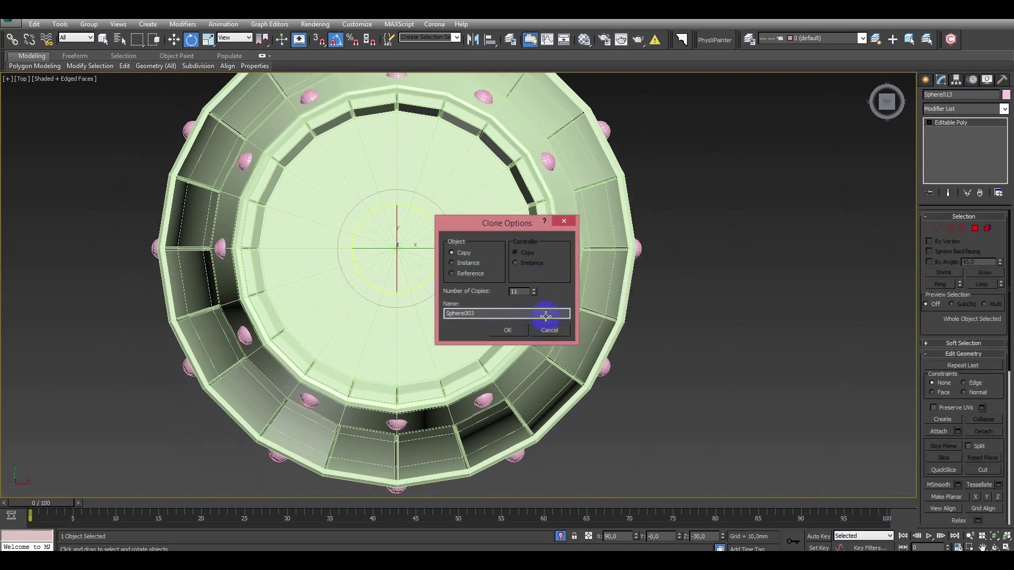
In Front view with the Move tool, select the whole top ring of rivets.
{"action": "middle_click_drag", "start_coordinate": [520, 334], "coordinate": [513, 238], "text": "alt"}
{"action": "key", "text": "f"}
{"action": "scroll", "coordinate": [513, 260], "scroll_direction": "up", "scroll_amount": 5}
{"action": "scroll", "coordinate": [508, 263], "scroll_direction": "down", "scroll_amount": 4}
{"action": "scroll", "coordinate": [508, 263], "scroll_direction": "down", "scroll_amount": 5}
{"action": "right_click", "coordinate": [508, 261]}
{"action": "left_click", "coordinate": [530, 271]}
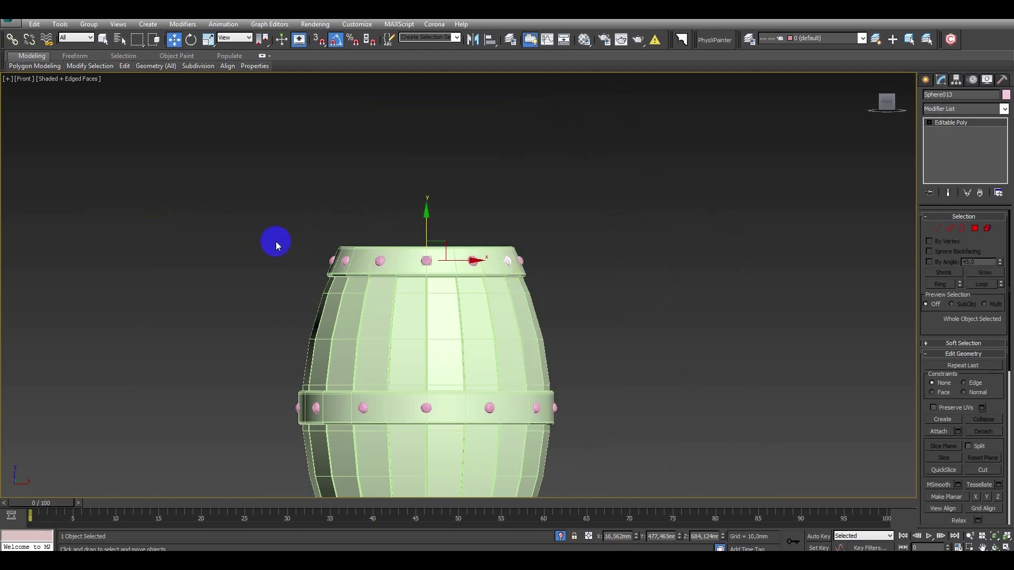
{"action": "left_click_drag", "start_coordinate": [290, 260], "coordinate": [554, 264]}
Hide the barrel and attach all the top-ring rivets into one object, Sphere011.
{"action": "key", "text": "alt+q"}
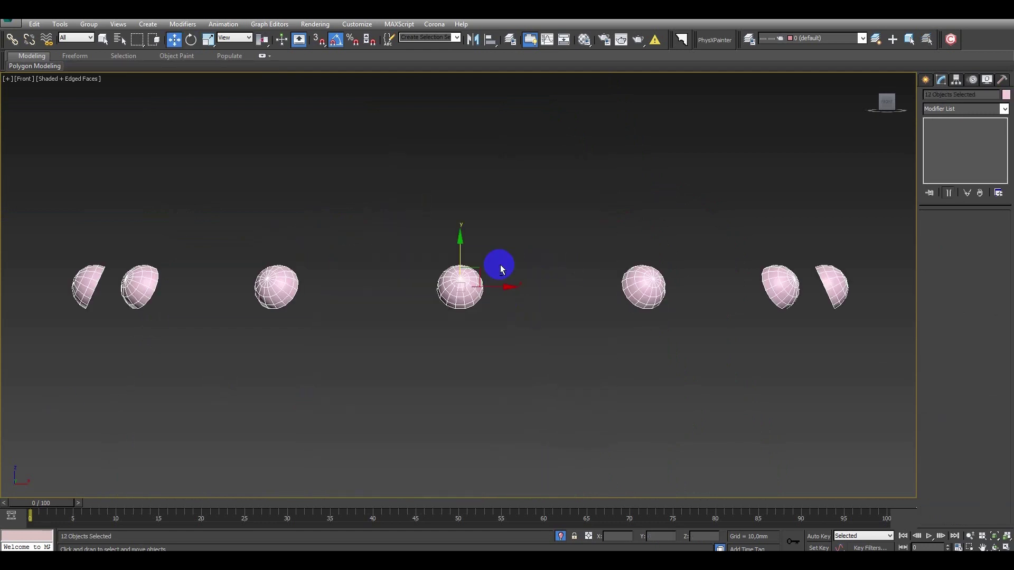
{"action": "left_click_drag", "start_coordinate": [481, 263], "coordinate": [488, 264]}
{"action": "scroll", "coordinate": [488, 264], "scroll_direction": "down", "scroll_amount": 1}
{"action": "left_click", "coordinate": [965, 100]}
{"action": "left_click", "coordinate": [471, 260]}
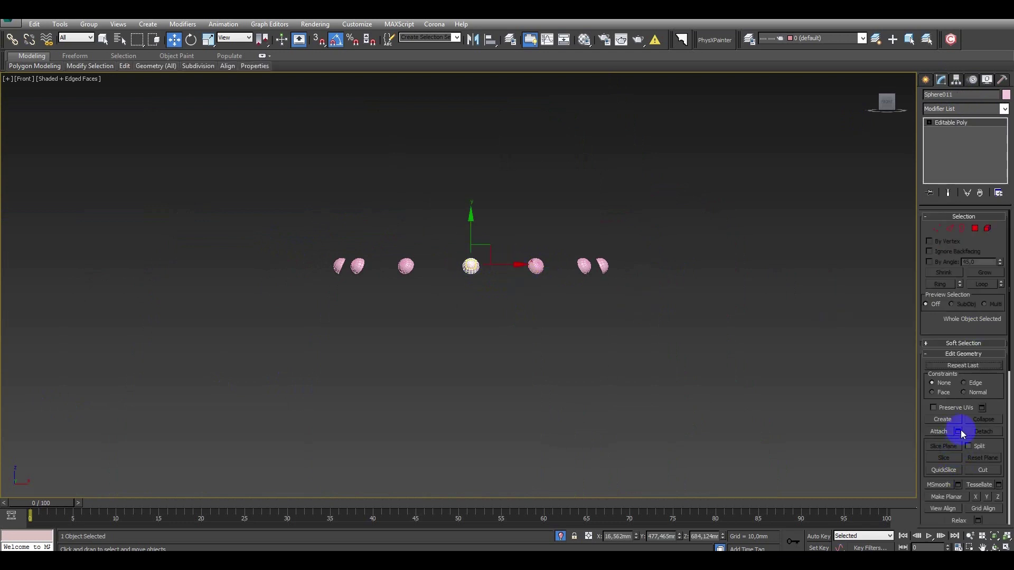
{"action": "left_click", "coordinate": [958, 432]}
{"action": "left_click", "coordinate": [129, 216]}
{"action": "key", "text": "ctrl+a"}
{"action": "left_click", "coordinate": [229, 353]}
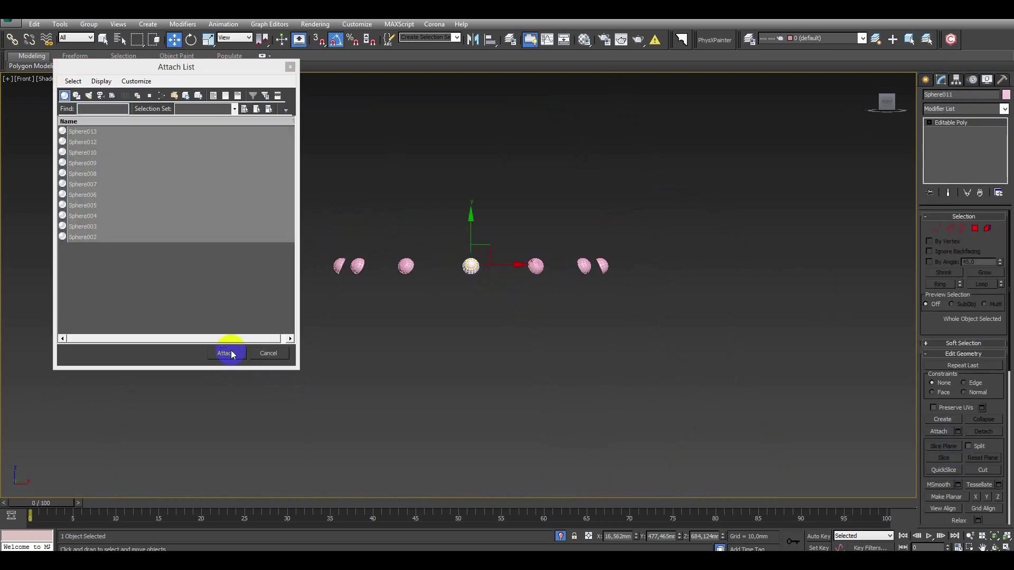
Unhide the barrel and return to Front view.
{"action": "middle_click_drag", "start_coordinate": [503, 277], "coordinate": [502, 309], "text": "alt"}
{"action": "right_click", "coordinate": [503, 308]}
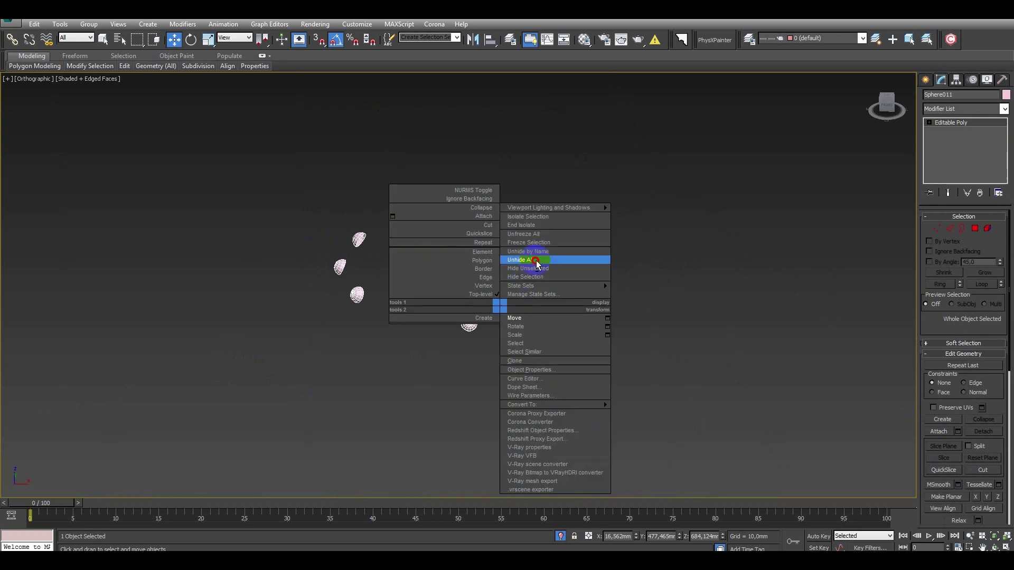
{"action": "left_click", "coordinate": [536, 266]}
{"action": "scroll", "coordinate": [516, 322], "scroll_direction": "up", "scroll_amount": 5}
{"action": "key", "text": "f"}
{"action": "scroll", "coordinate": [507, 307], "scroll_direction": "down", "scroll_amount": 8}
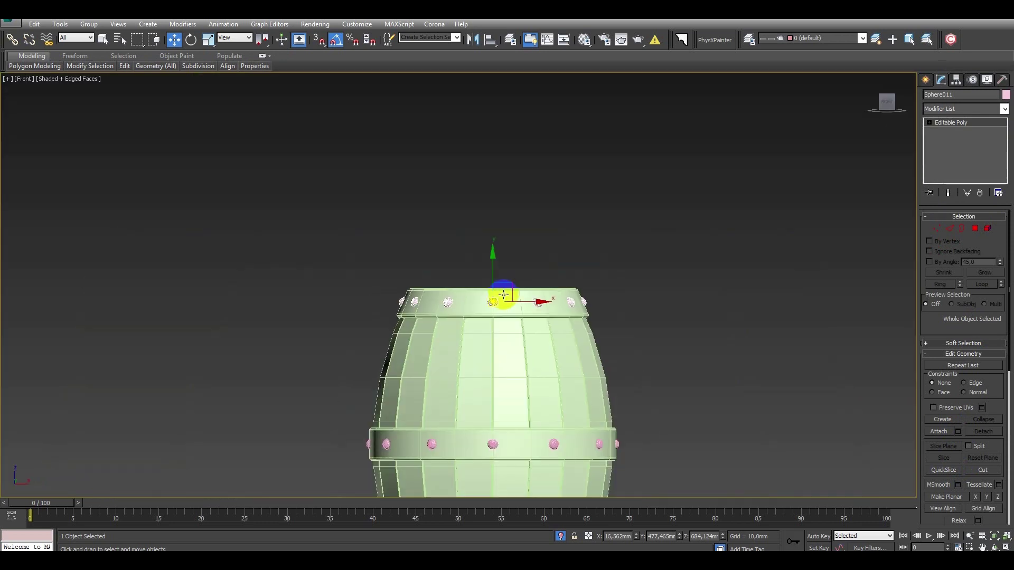
{"action": "scroll", "coordinate": [493, 254], "scroll_direction": "up", "scroll_amount": 2}
{"action": "left_click", "coordinate": [957, 79]}
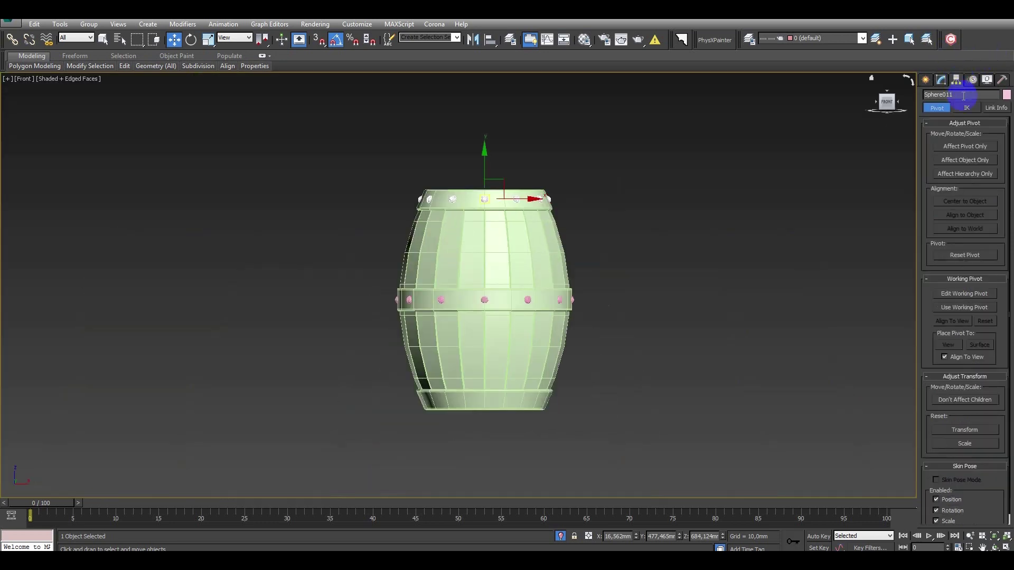
Align the rivet ring's pivot to the barrel's centre using Affect Pivot Only.
{"action": "left_click", "coordinate": [968, 150]}
{"action": "left_click", "coordinate": [491, 40]}
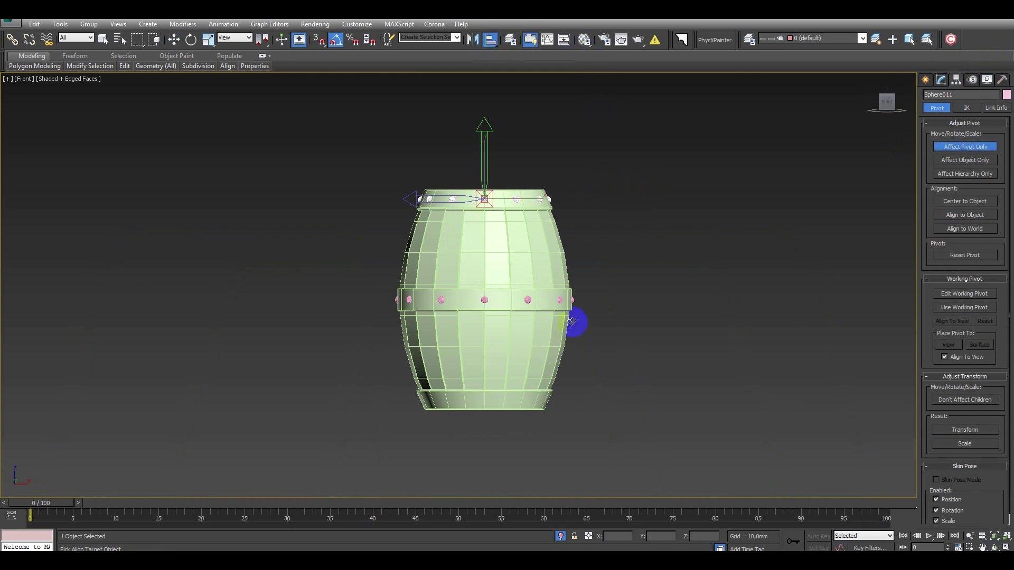
{"action": "left_click", "coordinate": [550, 309]}
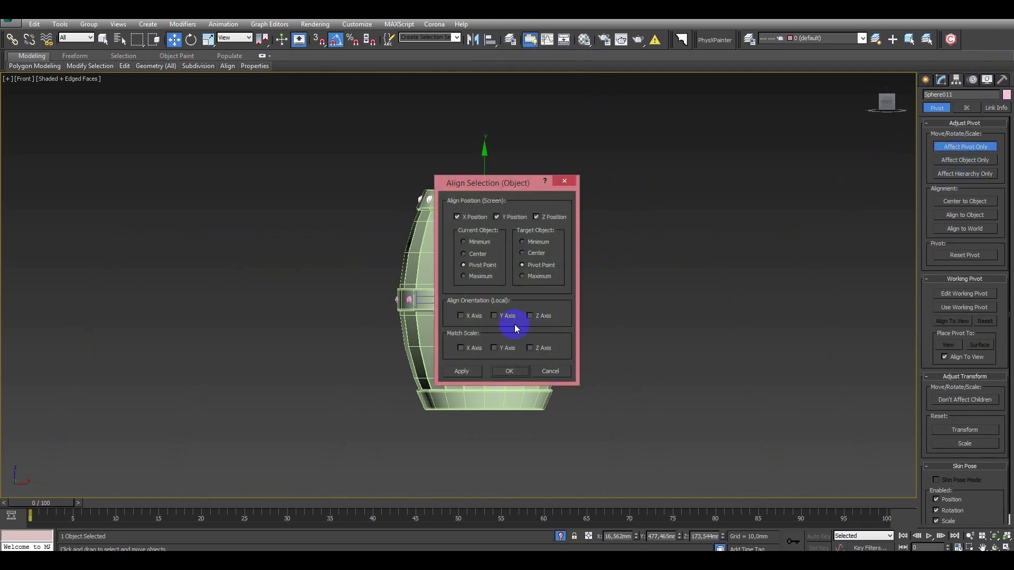
{"action": "left_click", "coordinate": [525, 370]}
{"action": "left_click", "coordinate": [965, 147]}
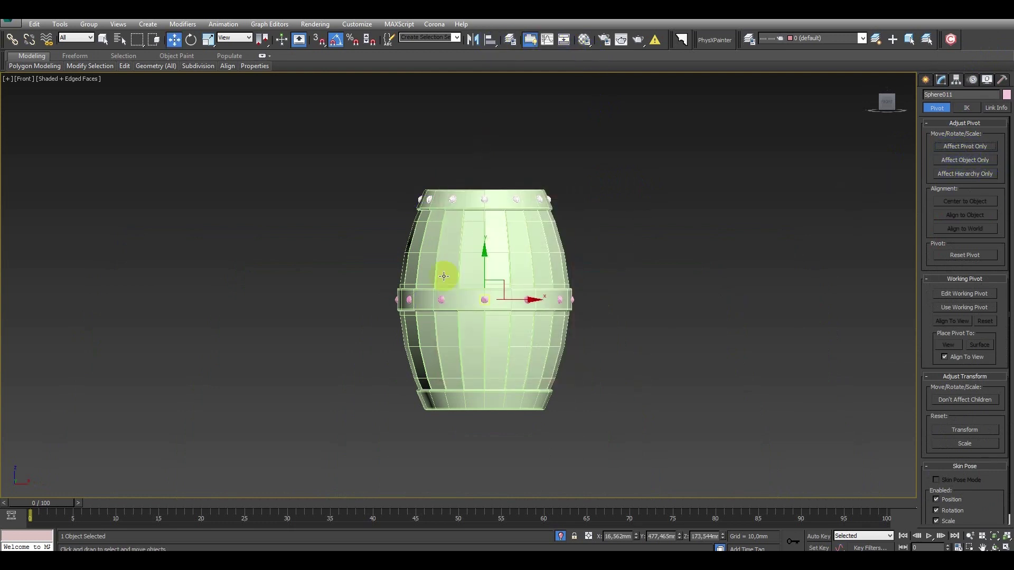
Mirror a Y-axis copy of the ring, Sphere012, onto the bottom hoop, then select all parts.
{"action": "scroll", "coordinate": [449, 290], "scroll_direction": "up", "scroll_amount": 3}
{"action": "left_click", "coordinate": [484, 48]}
{"action": "left_click", "coordinate": [494, 237]}
{"action": "left_click", "coordinate": [497, 301]}
{"action": "middle_click_drag", "start_coordinate": [568, 324], "coordinate": [542, 343], "text": "alt"}
{"action": "key", "text": "Return"}
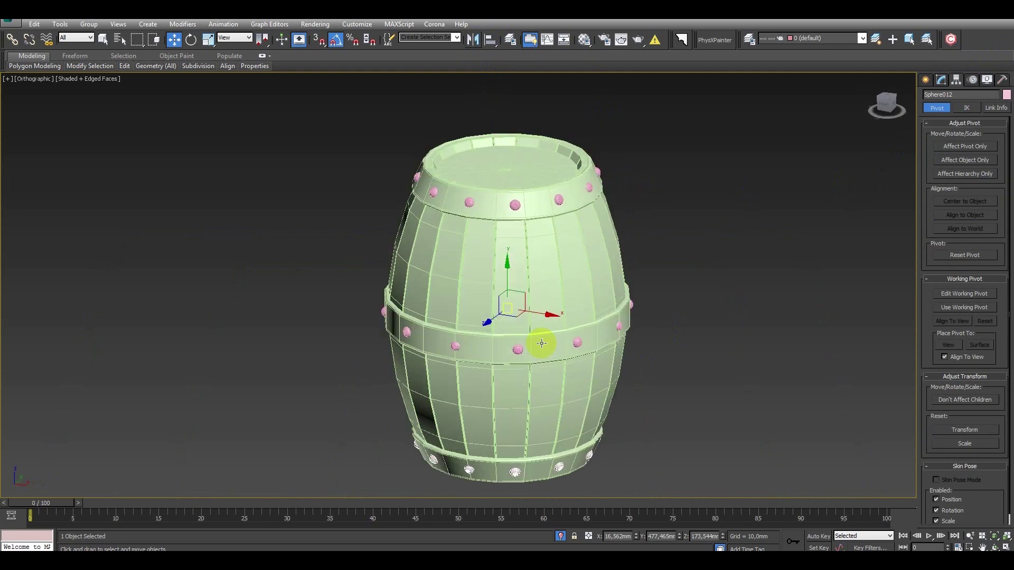
{"action": "left_click", "coordinate": [941, 79]}
{"action": "middle_click_drag", "start_coordinate": [632, 383], "coordinate": [620, 362], "text": "alt"}
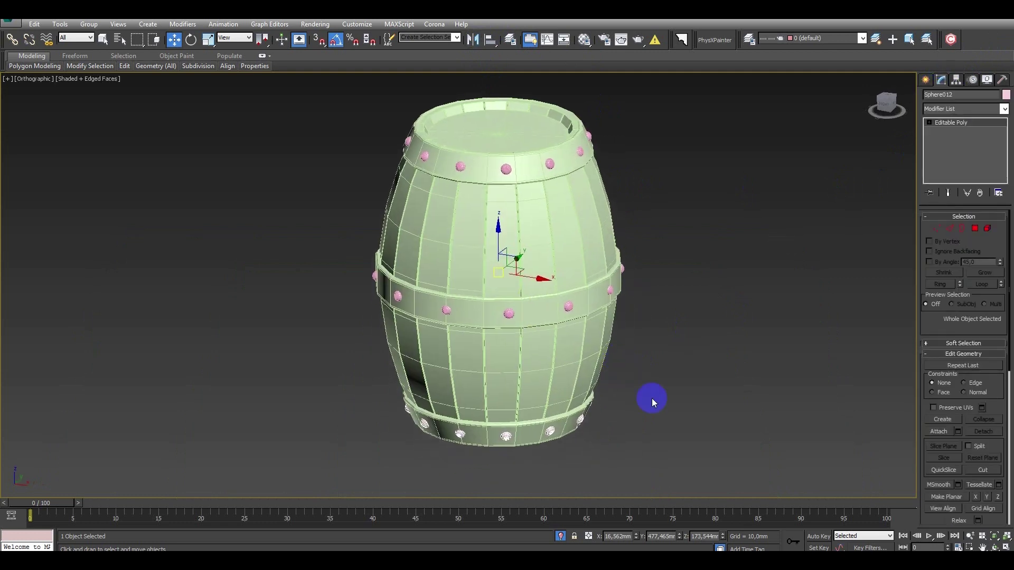
{"action": "key", "text": "ctrl+a"}
{"action": "left_click", "coordinate": [960, 108]}
Apply MeshSmooth with 2 iterations to all five barrel parts and open the Material Editor.
{"action": "key", "text": "m"}
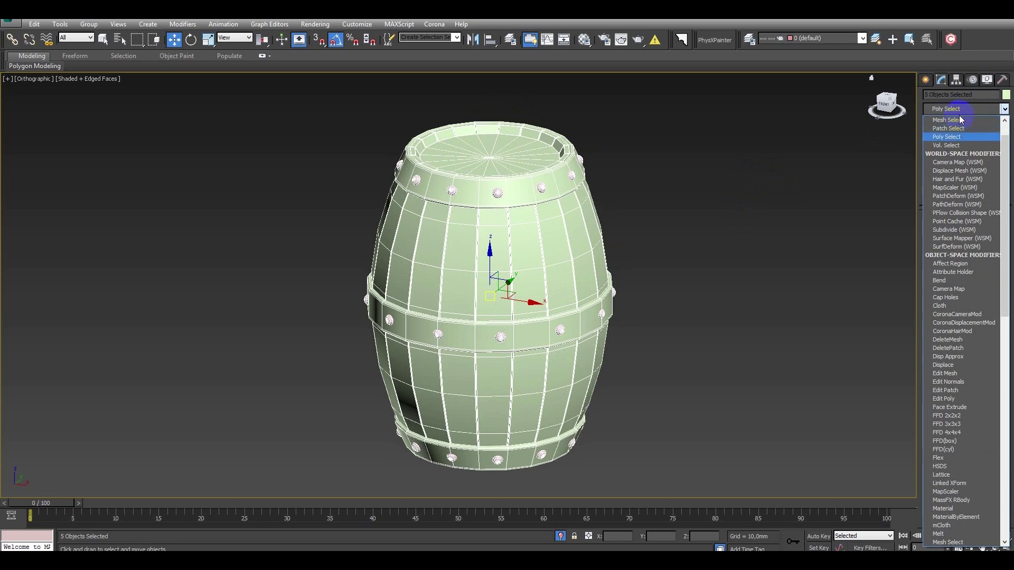
{"action": "key", "text": "m"}
{"action": "left_click", "coordinate": [949, 137]}
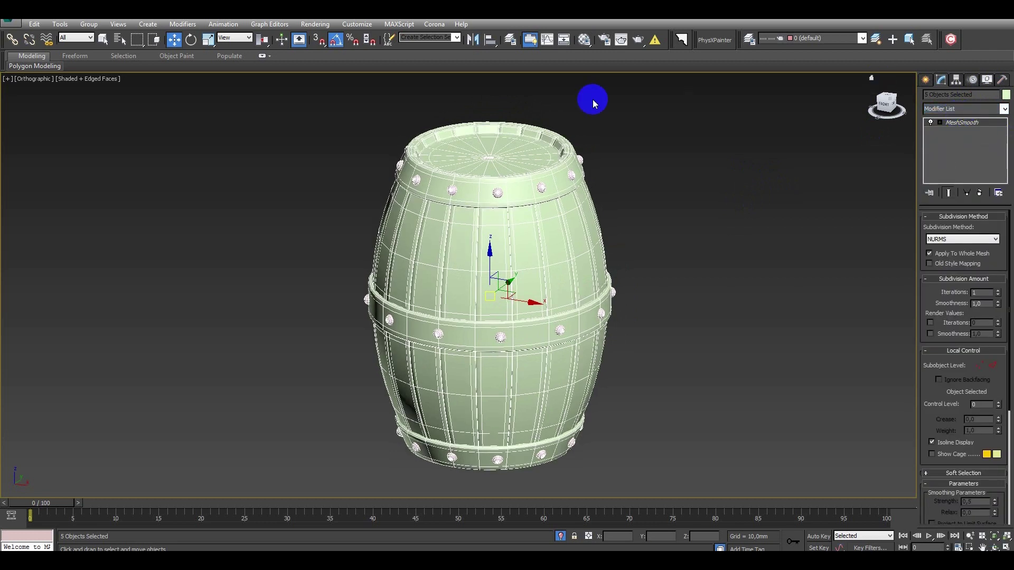
{"action": "key", "text": "F4"}
{"action": "left_click", "coordinate": [998, 290]}
{"action": "mouse_move", "coordinate": [478, 232]}
{"action": "middle_mouse_down", "text": "alt"}
{"action": "mouse_move", "coordinate": [478, 202]}
{"action": "mouse_move", "coordinate": [507, 158]}
{"action": "mouse_move", "coordinate": [530, 233]}
{"action": "mouse_move", "coordinate": [435, 235]}
{"action": "mouse_move", "coordinate": [437, 192]}
{"action": "mouse_move", "coordinate": [428, 220]}
{"action": "mouse_move", "coordinate": [450, 237]}
{"action": "middle_mouse_up", "text": "alt"}
{"action": "scroll", "coordinate": [449, 238], "scroll_direction": "up", "scroll_amount": 3}
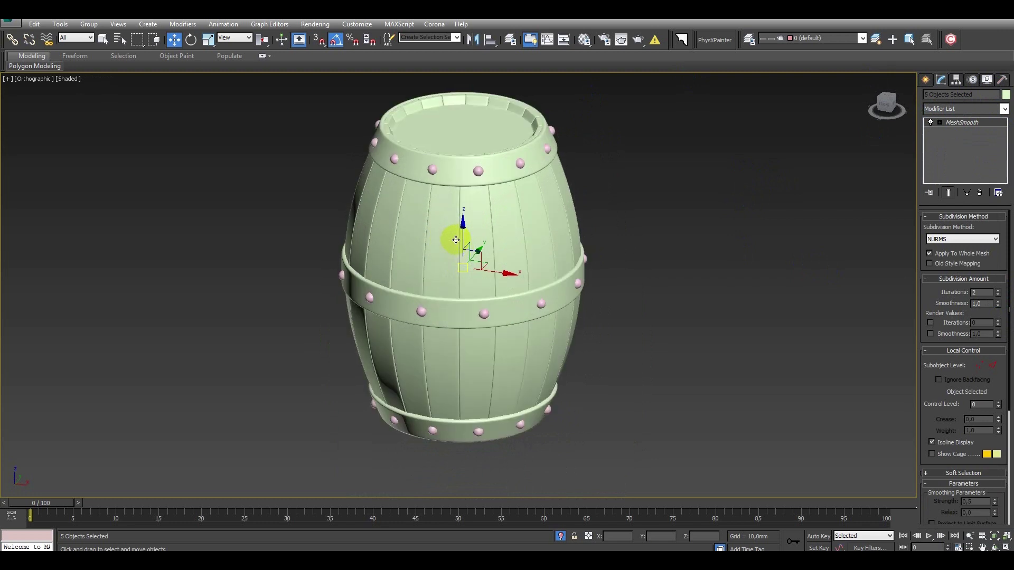
{"action": "mouse_move", "coordinate": [517, 254]}
{"action": "middle_mouse_down"}
{"action": "mouse_move", "coordinate": [294, 263]}
{"action": "mouse_move", "coordinate": [286, 283]}
{"action": "middle_mouse_up"}
{"action": "key", "text": "m"}
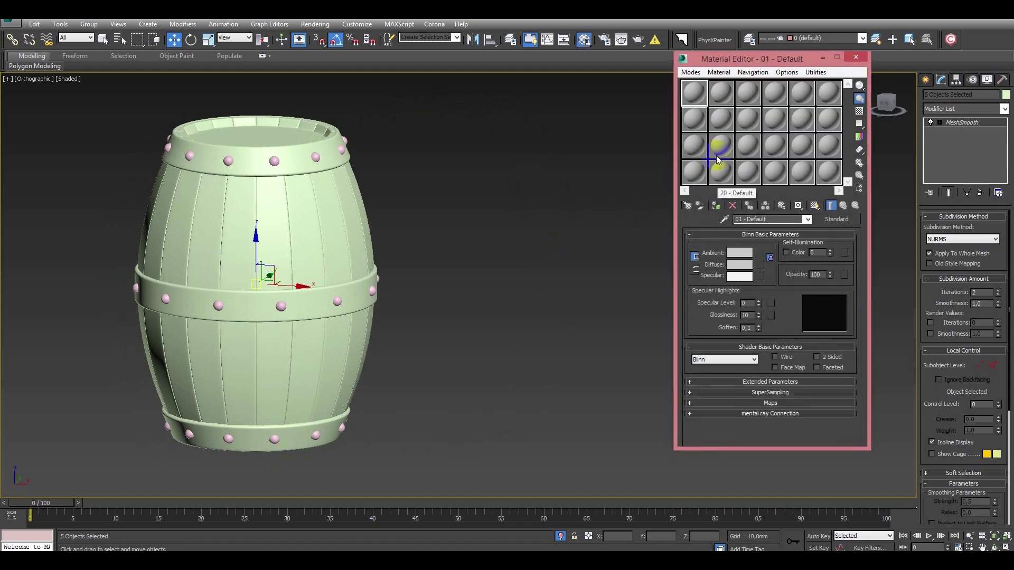
Assign the grey 01 - Default material to the barrel parts and set their object colour to black.
{"action": "left_click", "coordinate": [716, 206]}
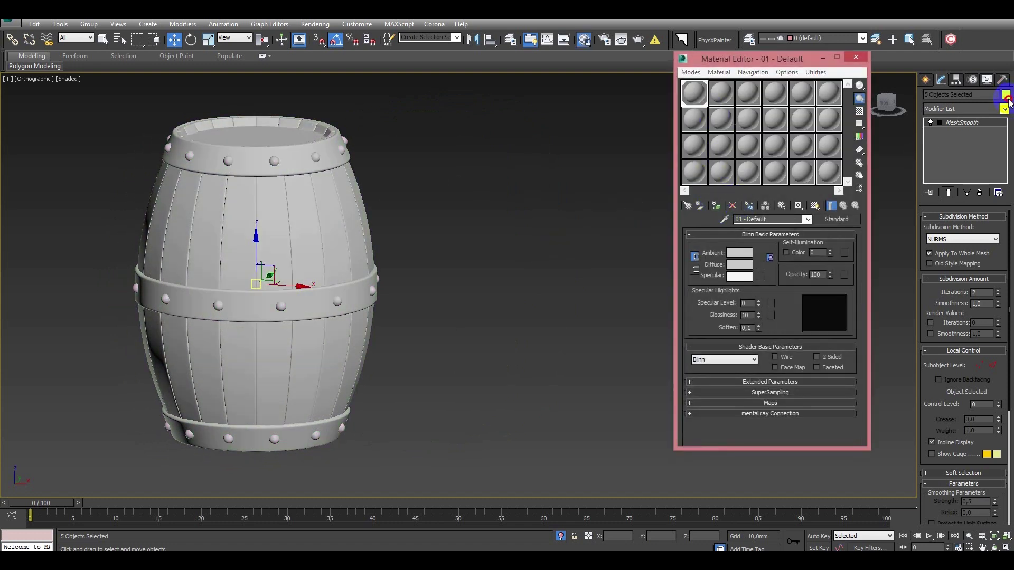
{"action": "left_click", "coordinate": [782, 230]}
{"action": "left_click", "coordinate": [1001, 97]}
{"action": "left_click", "coordinate": [588, 309]}
{"action": "left_click", "coordinate": [560, 343]}
Turn on edged faces, deselect everything, and close the Material Editor.
{"action": "middle_click_drag", "start_coordinate": [317, 294], "coordinate": [340, 298], "text": "alt"}
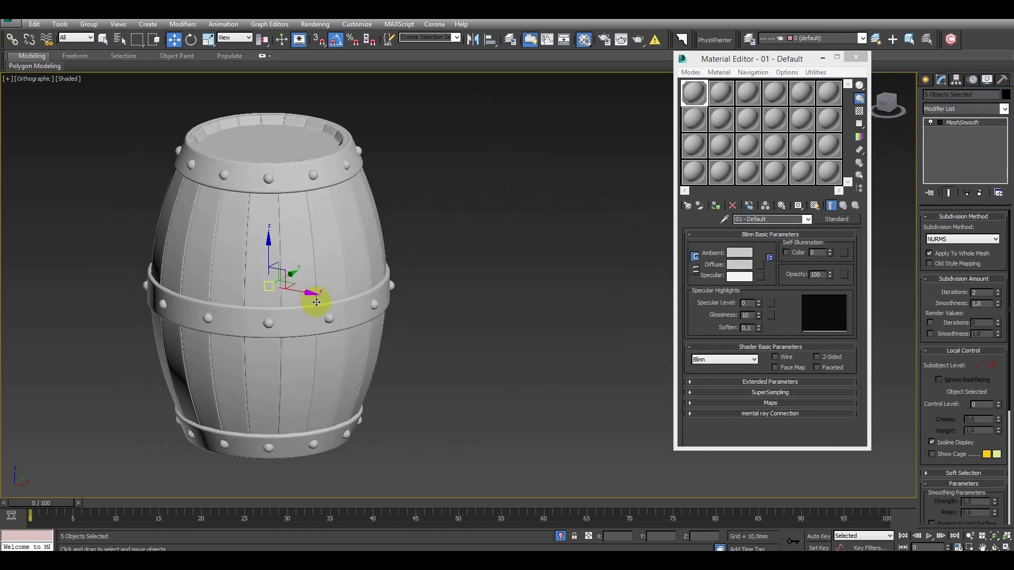
{"action": "key", "text": "F4"}
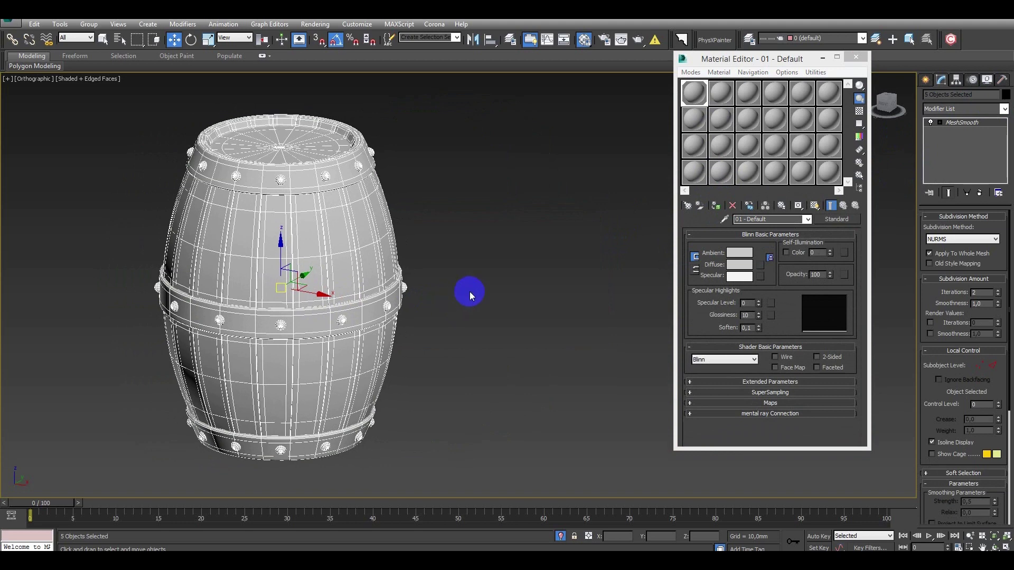
{"action": "left_click", "coordinate": [470, 291]}
{"action": "key", "text": "m"}
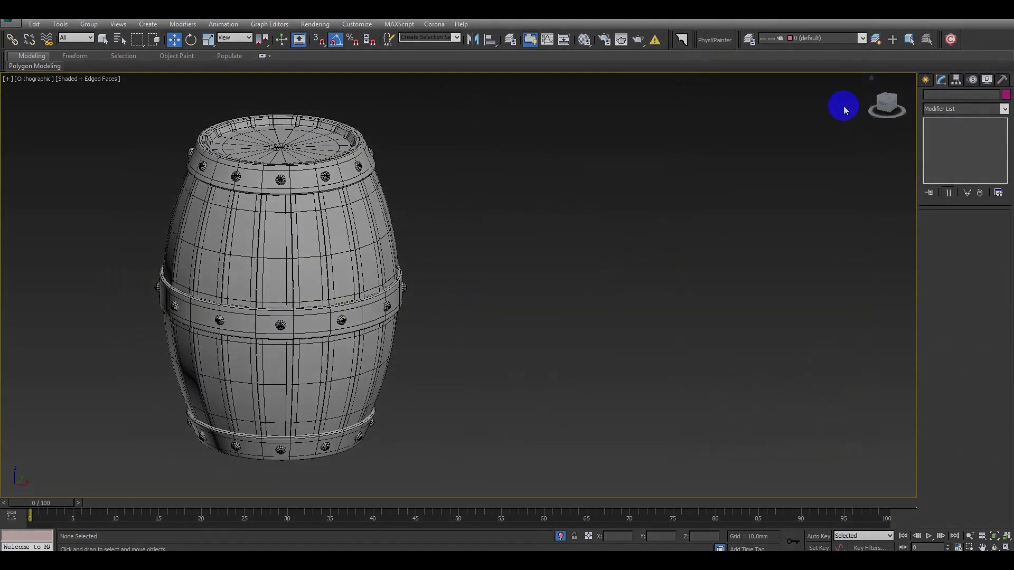